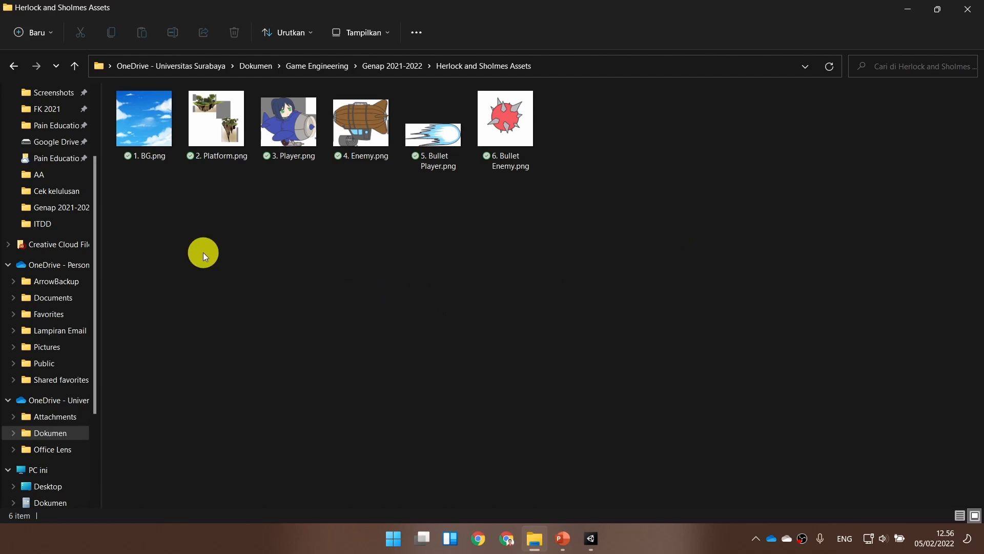
# - Switch to PowerPoint to view the Adding Background slide, and in Unity create a folder named Sprites inside Assets
pyautogui.click(559, 530)
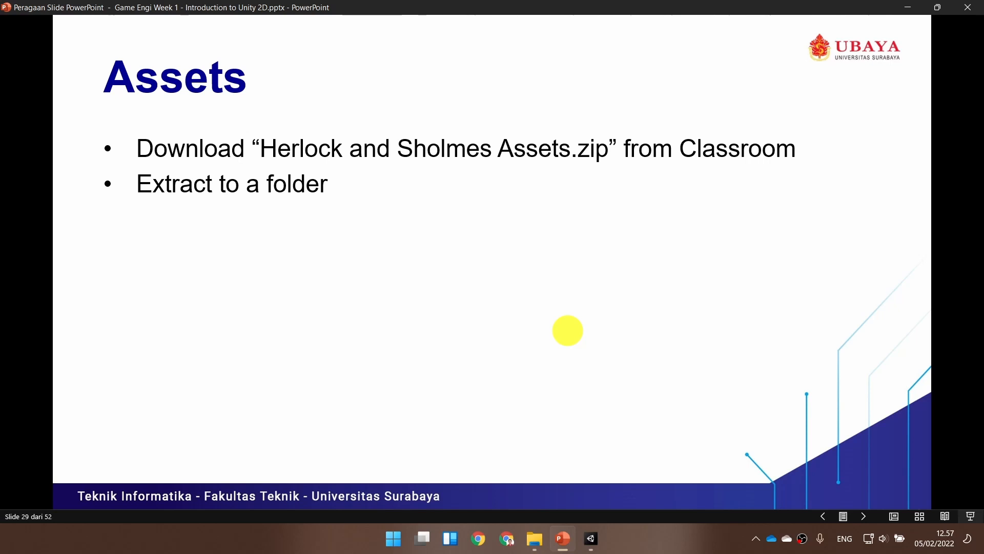
pyautogui.click(444, 268)
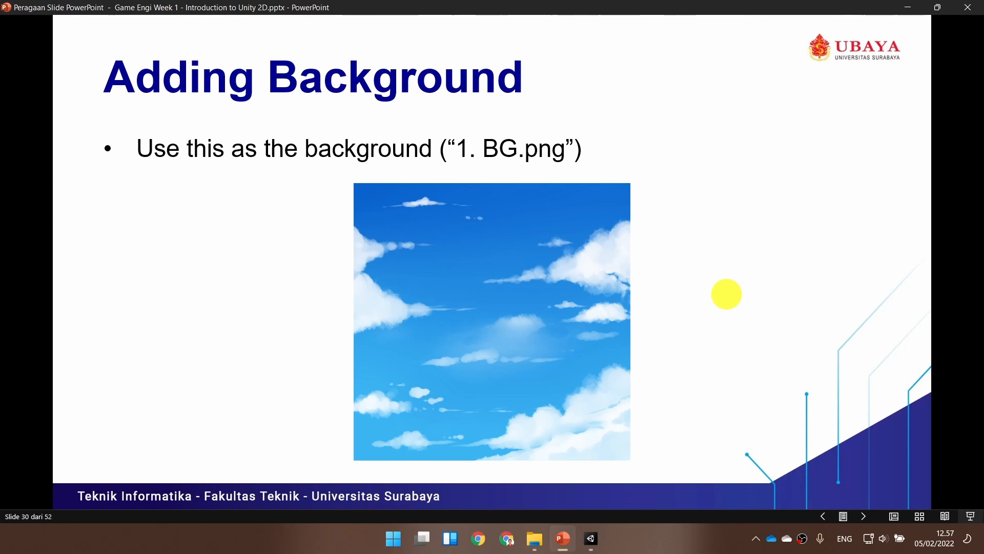
pyautogui.click(593, 547)
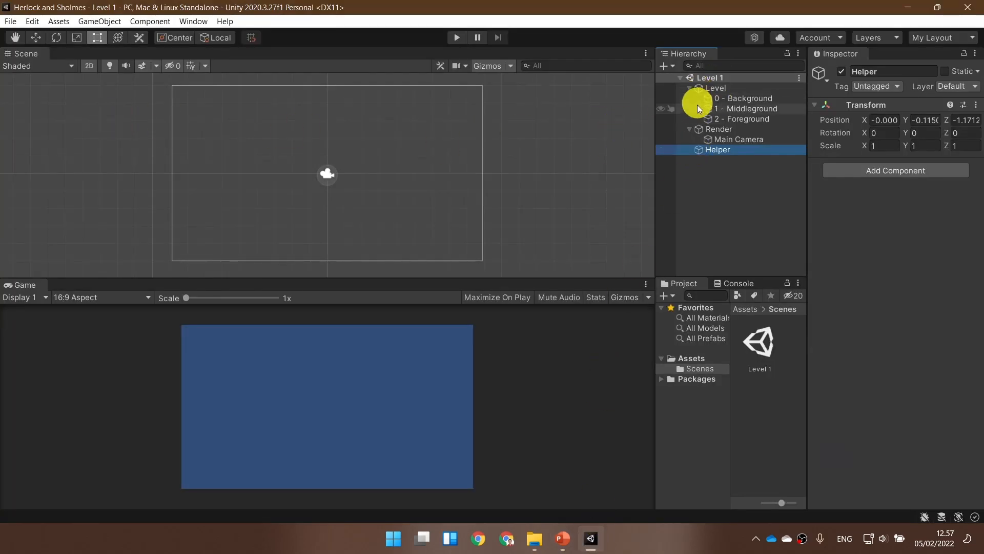
pyautogui.click(692, 358)
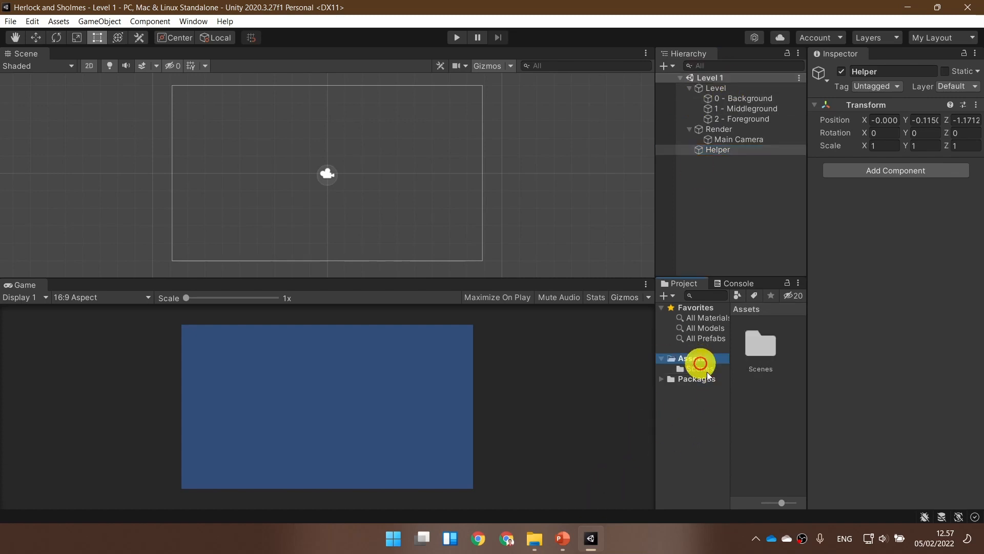
pyautogui.rightClick(759, 412)
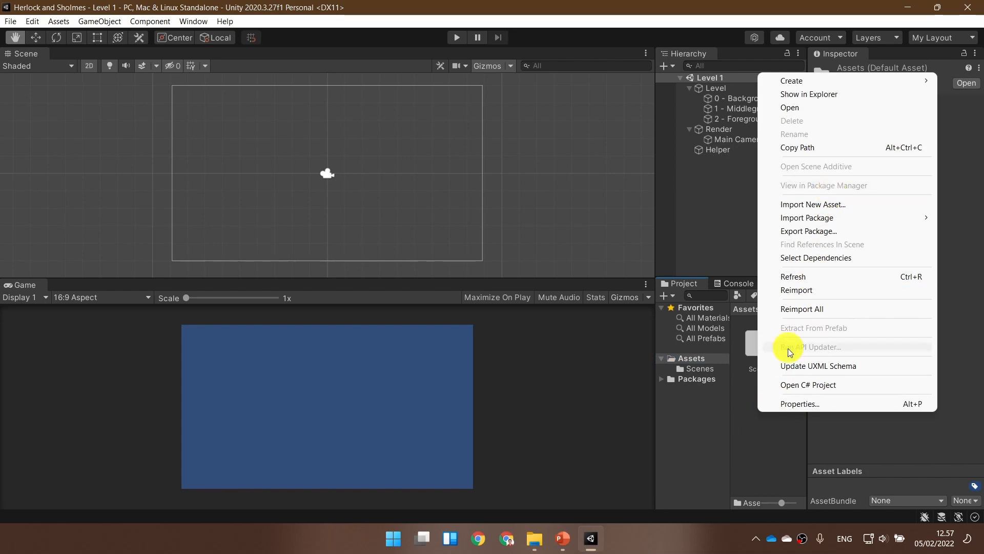
pyautogui.moveTo(848, 82)
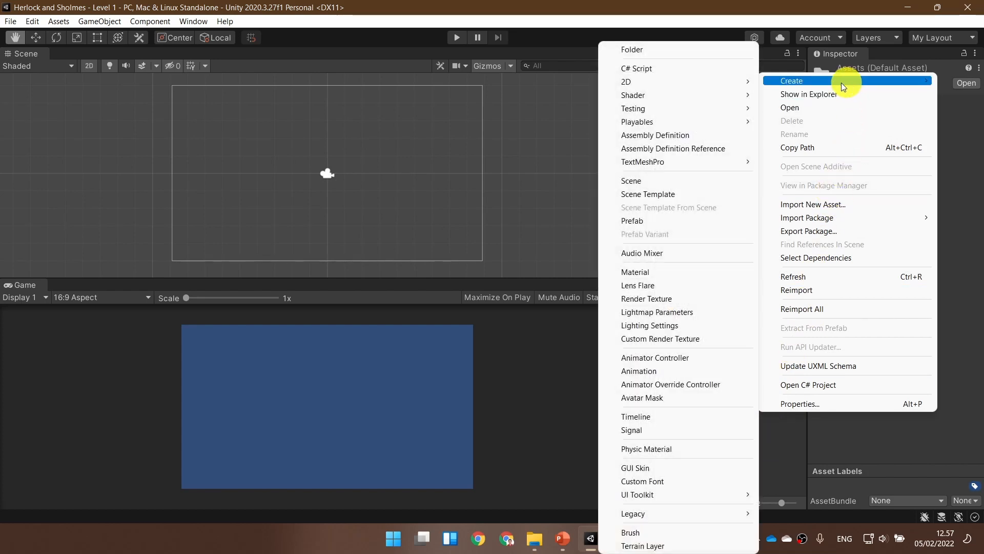
pyautogui.click(680, 50)
pyautogui.write('Sprites')
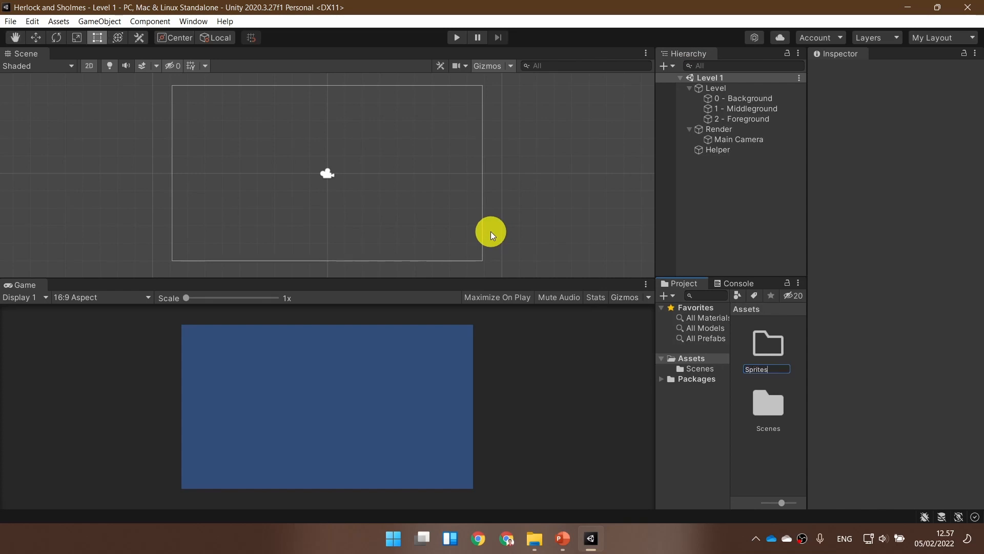
pyautogui.press('Return')
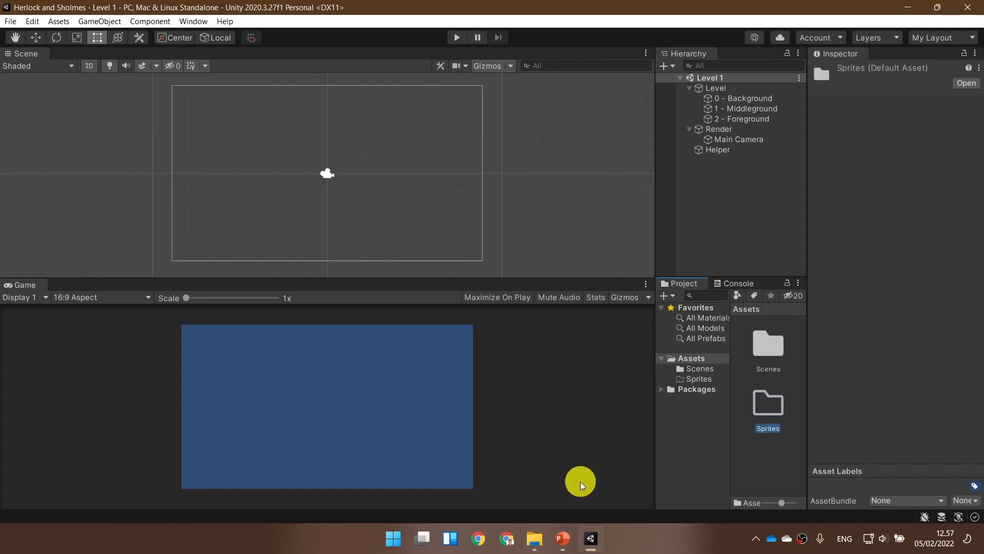
# - Switch to the PowerPoint slides and read the Importing Sprites instructions, checking the asset files in File Explorer
pyautogui.click(563, 538)
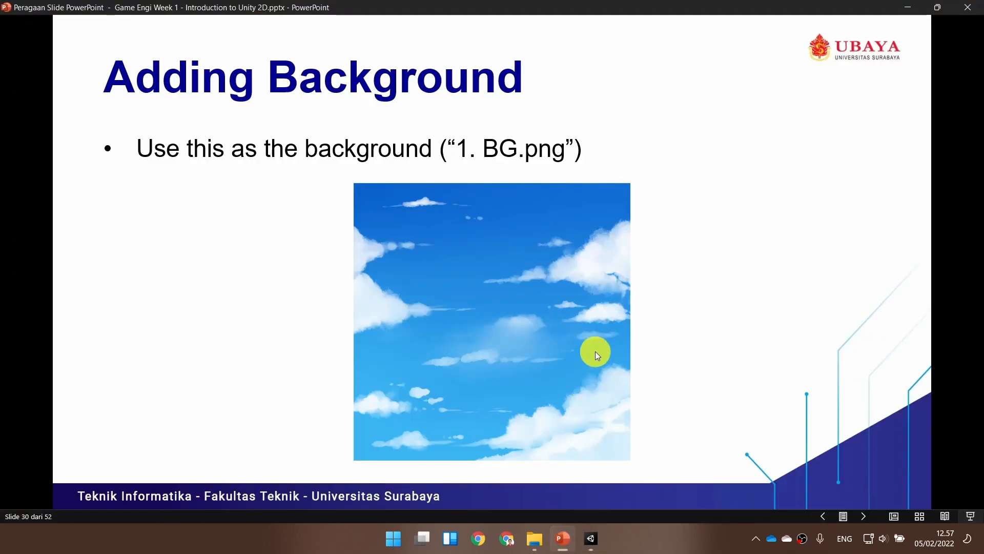
pyautogui.click(529, 546)
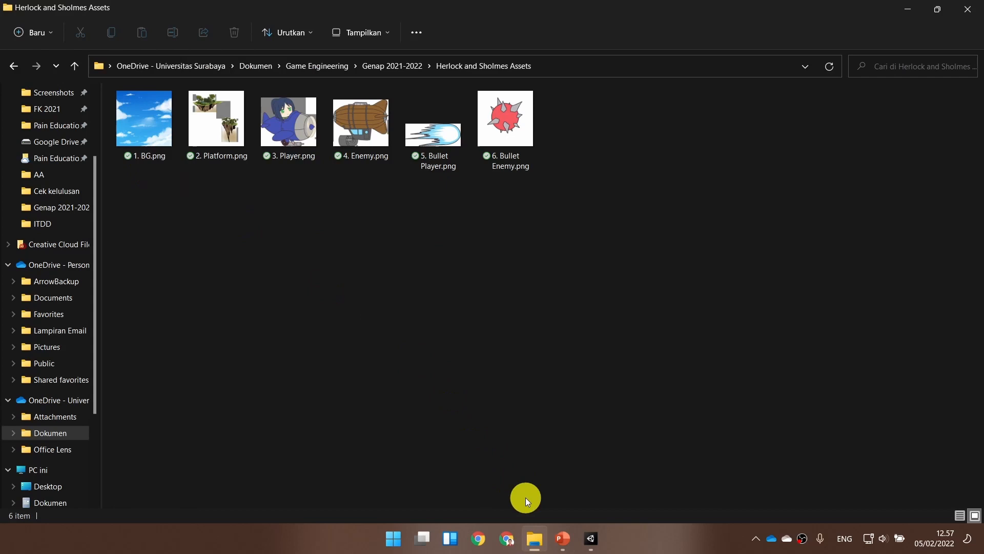
pyautogui.click(587, 539)
pyautogui.click(562, 538)
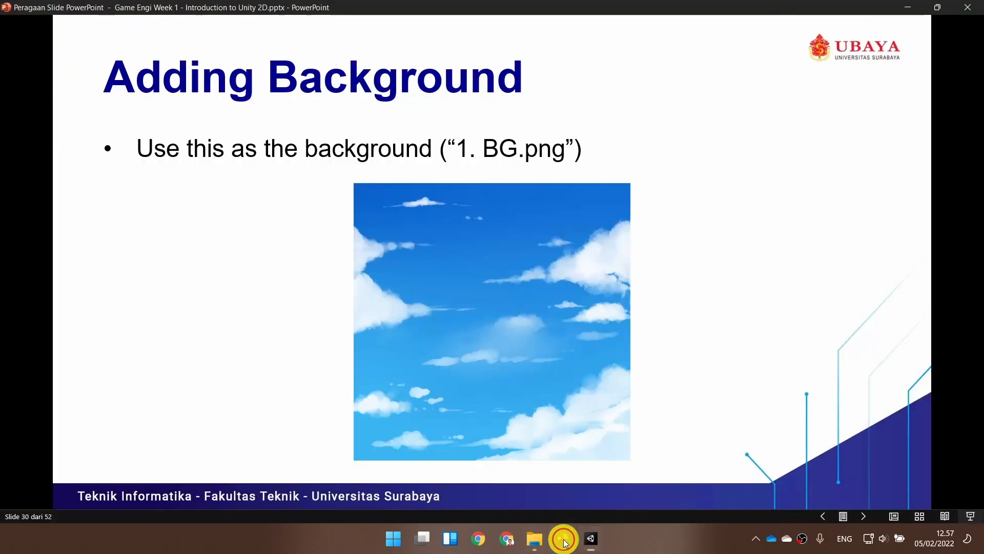
pyautogui.click(552, 356)
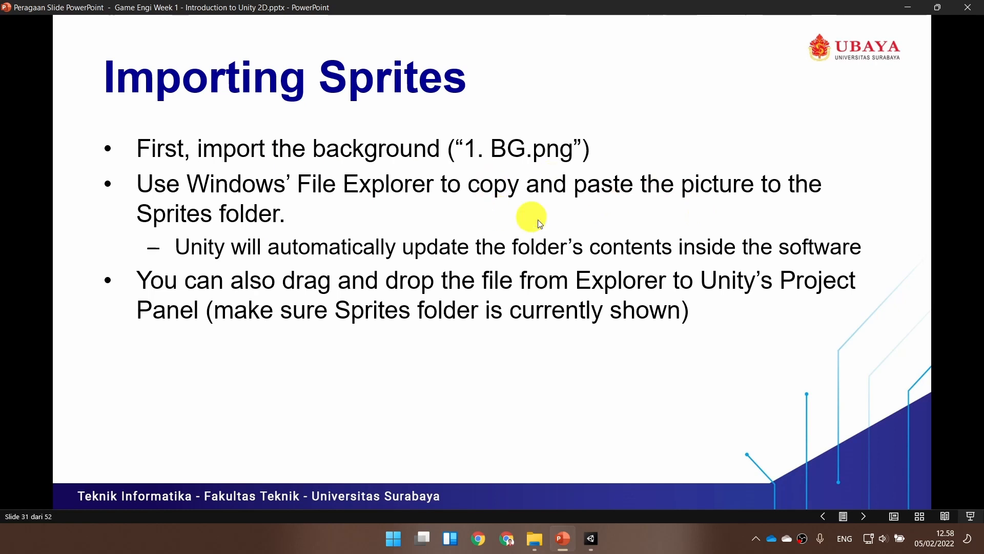
pyautogui.click(534, 538)
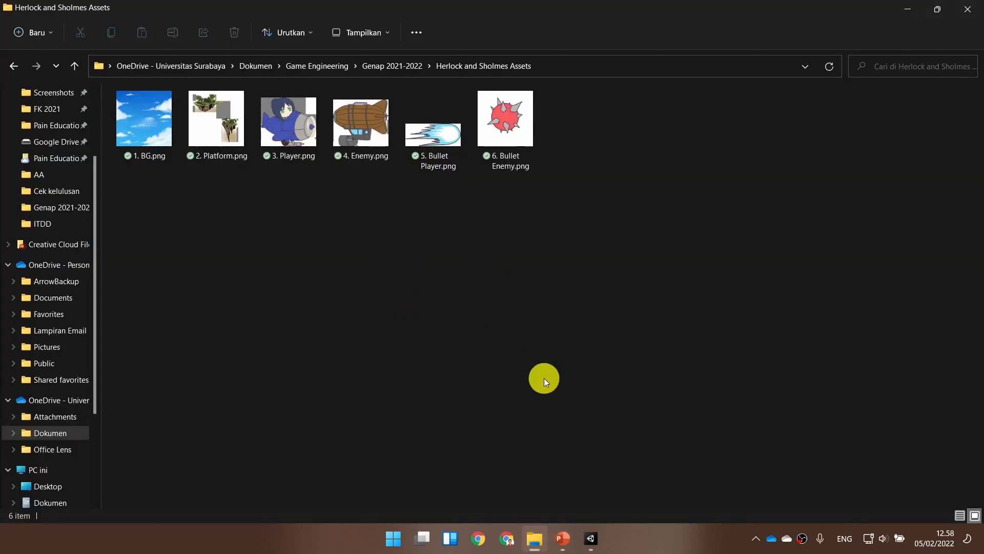
pyautogui.click(566, 541)
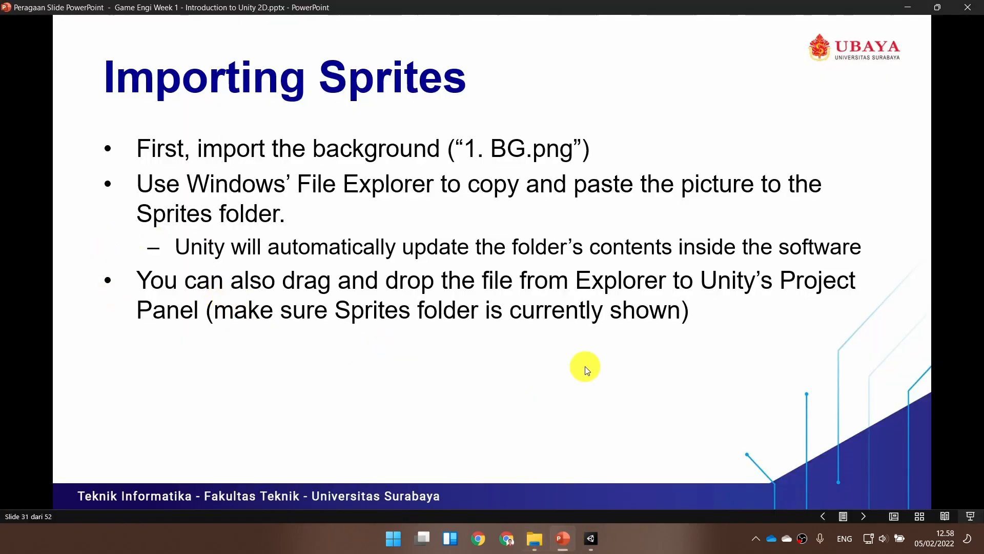
# - Open the Sprites folder in Unity and import 1. BG.png into it from the Herlock and Sholmes Assets folder in File Explorer
pyautogui.click(592, 539)
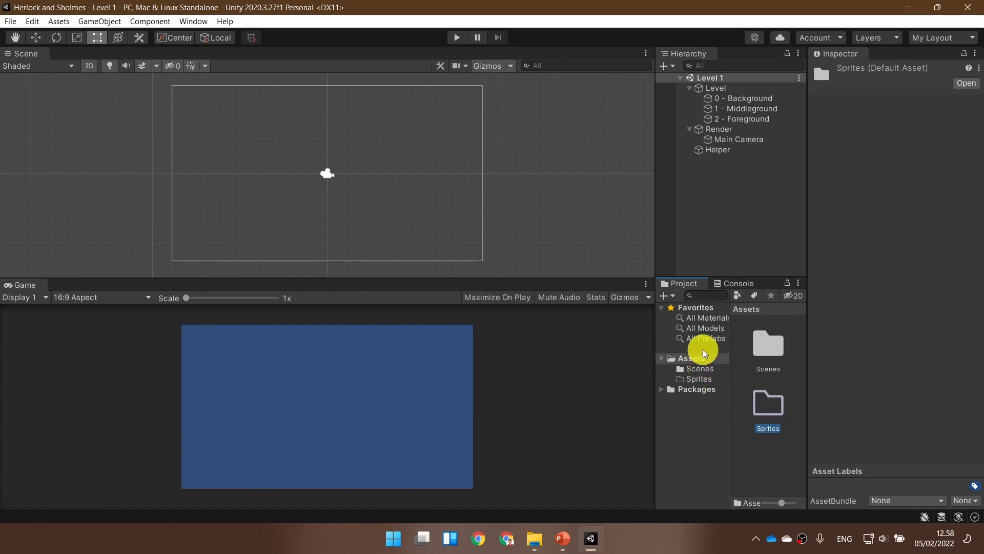
pyautogui.doubleClick(773, 415)
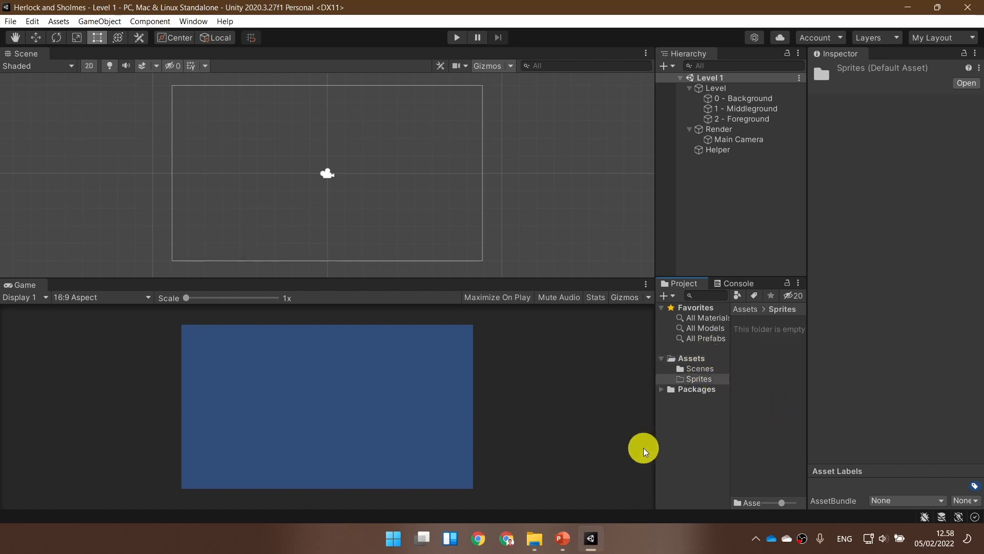
pyautogui.click(534, 538)
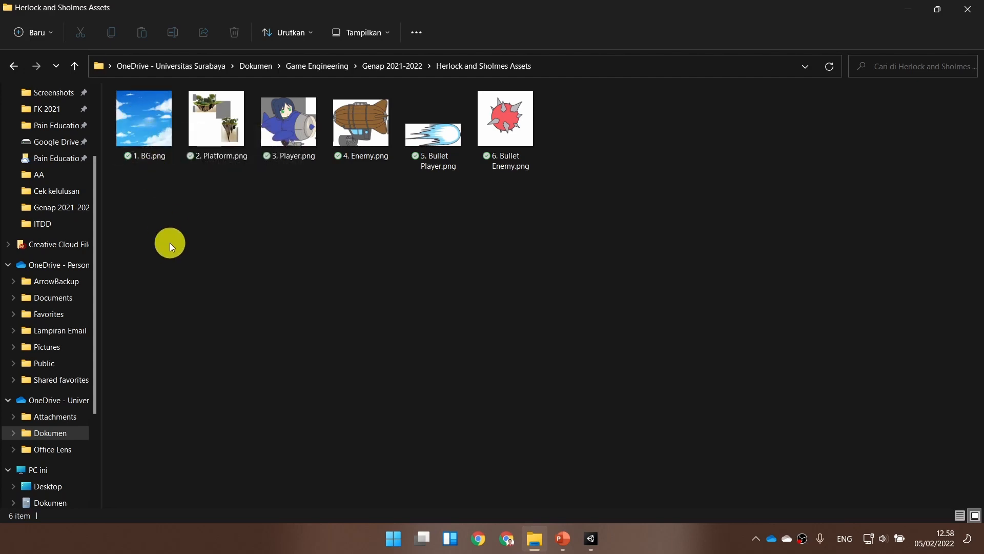
pyautogui.click(155, 135)
pyautogui.moveTo(155, 135); pyautogui.dragTo(447, 243)
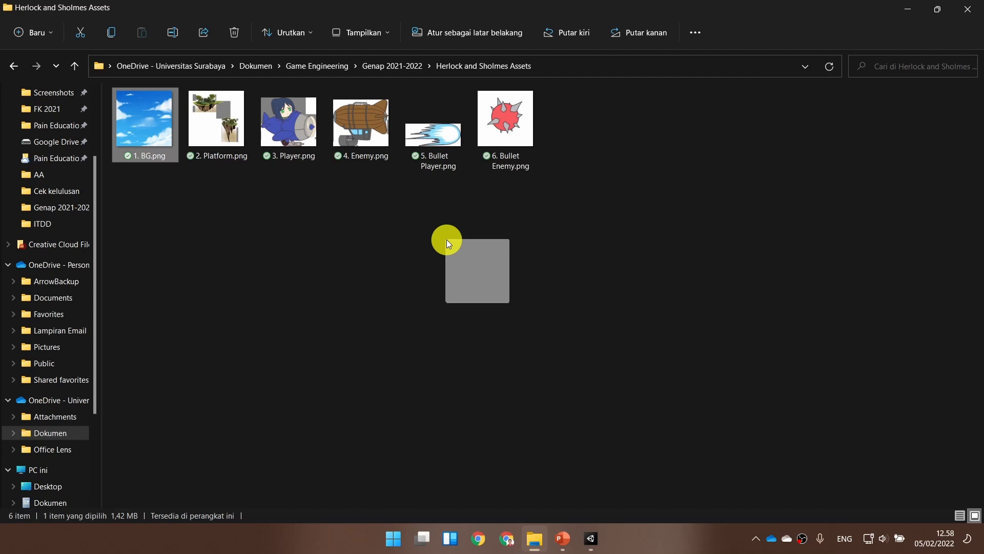
pyautogui.moveTo(447, 240); pyautogui.dragTo(769, 377)
pyautogui.hotkey('alt', 'Tab')
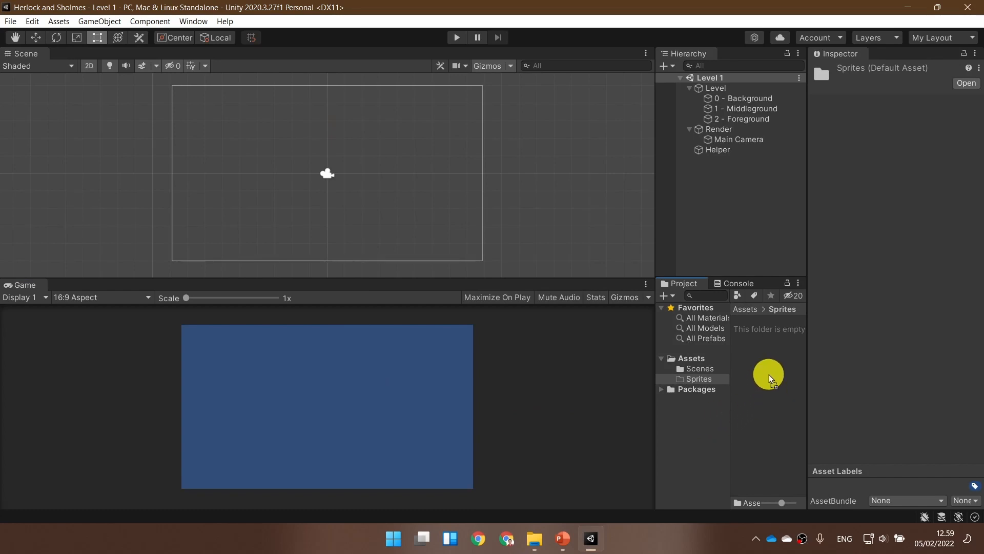
pyautogui.moveTo(770, 377); pyautogui.dragTo(764, 348)
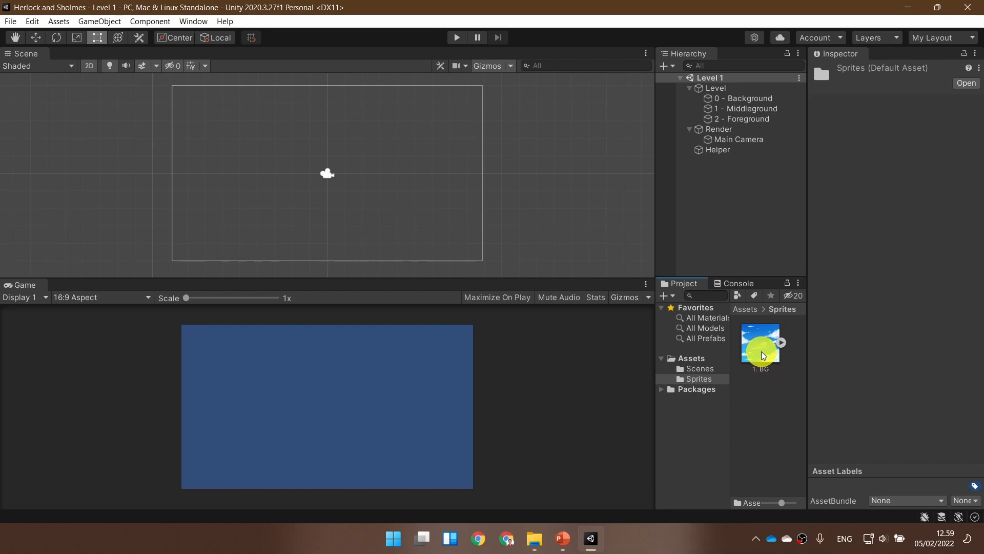
# - Import the remaining five images, 2. Platform.png through 6. Bullet Enemy.png, from File Explorer into Unity's Sprites folder
pyautogui.click(534, 538)
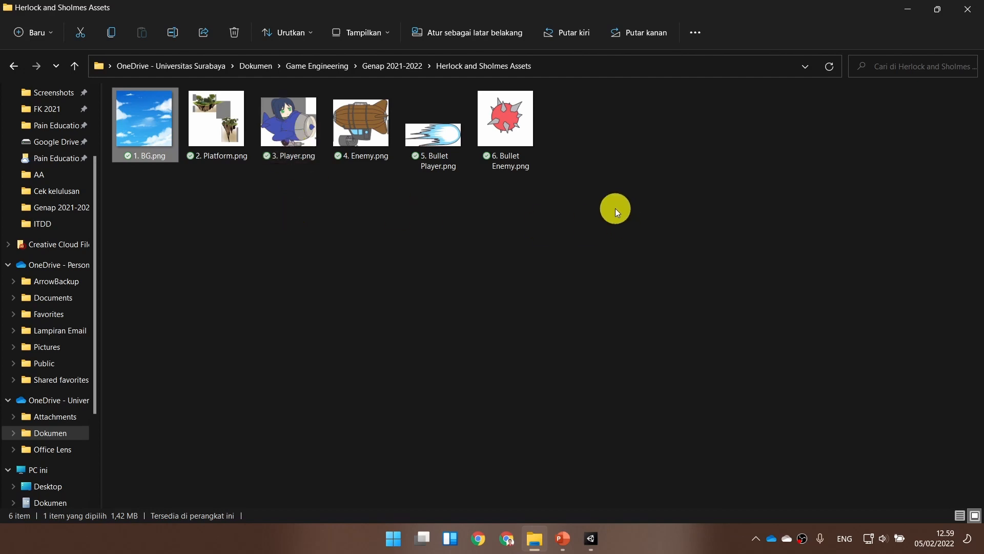
pyautogui.moveTo(615, 208); pyautogui.dragTo(207, 110)
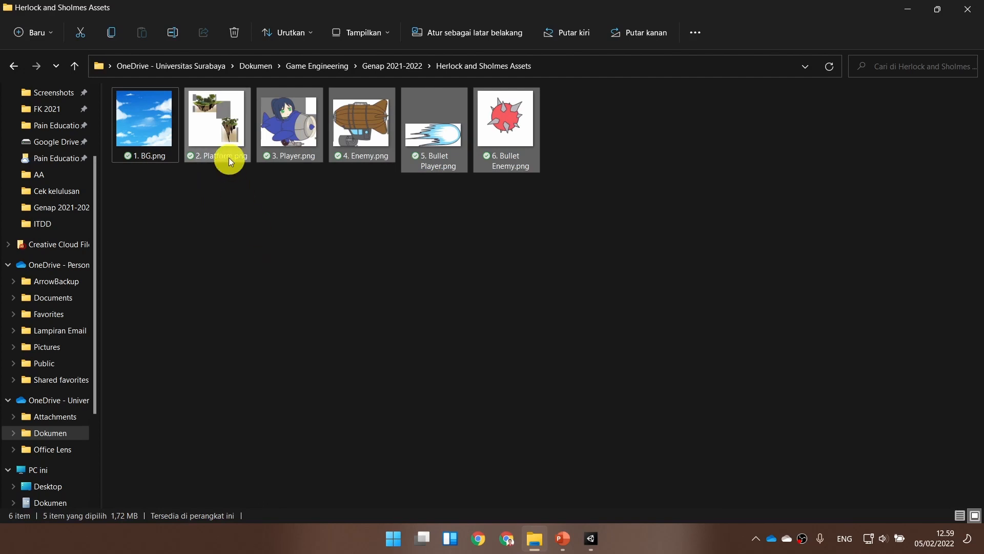
pyautogui.moveTo(228, 158); pyautogui.dragTo(763, 416)
pyautogui.hotkey('alt', 'Tab')
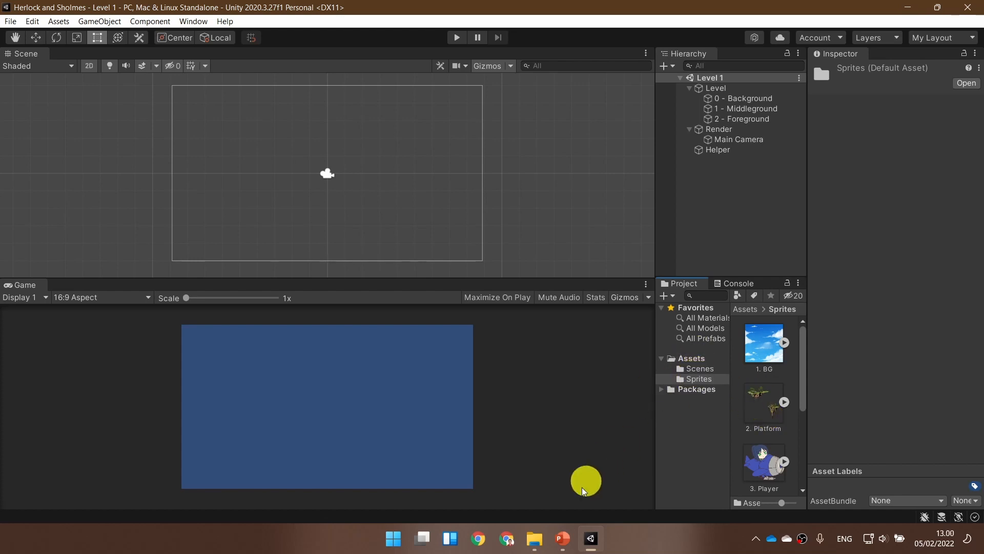
# - Check the Adding a Sprite GameObject slide in PowerPoint, and in Unity create a square 2D sprite object named Background
pyautogui.click(563, 539)
pyautogui.click(551, 369)
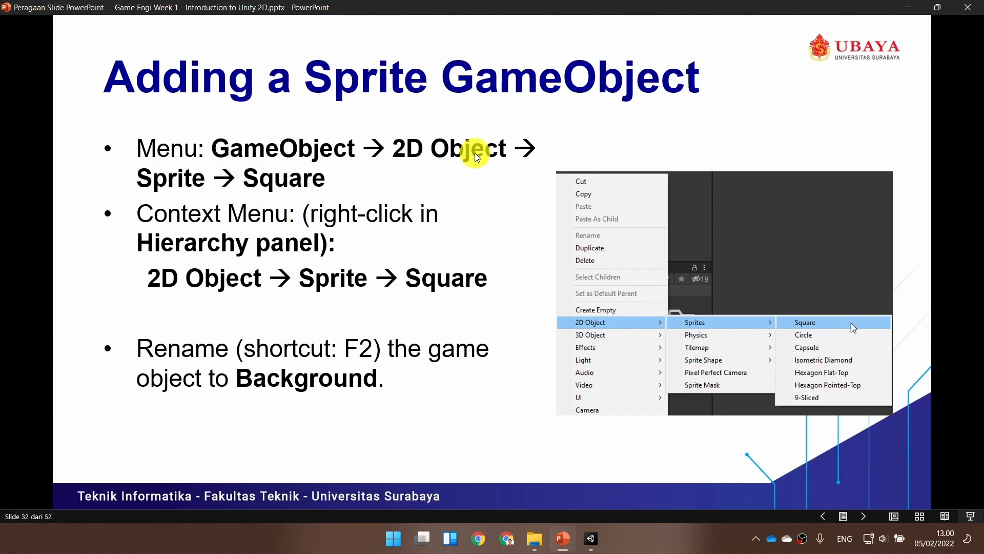
pyautogui.click(590, 538)
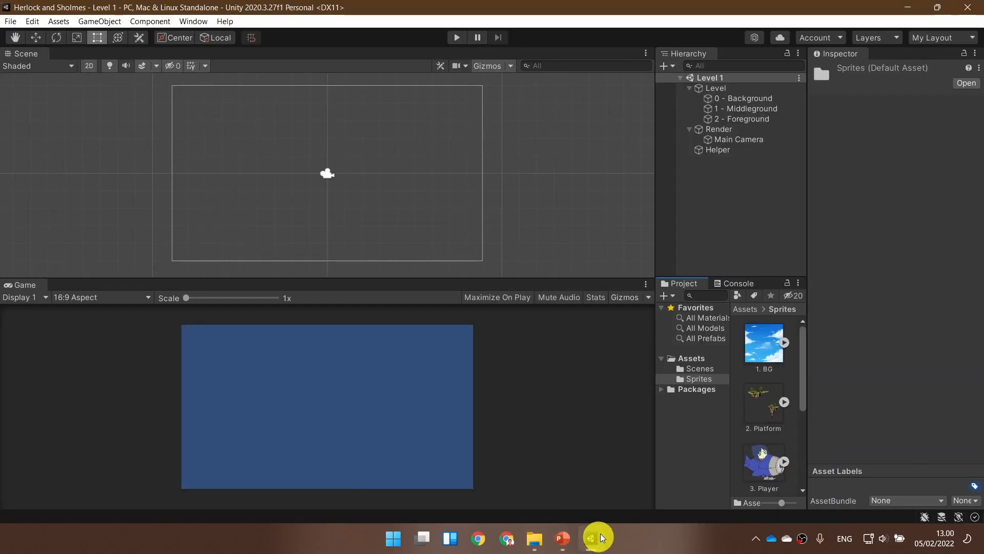
pyautogui.click(768, 203)
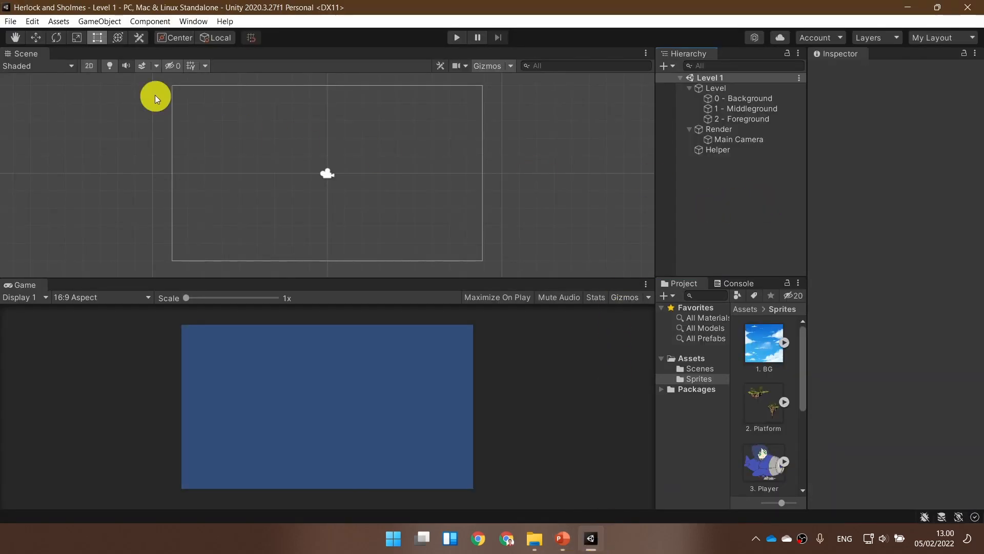
pyautogui.click(99, 21)
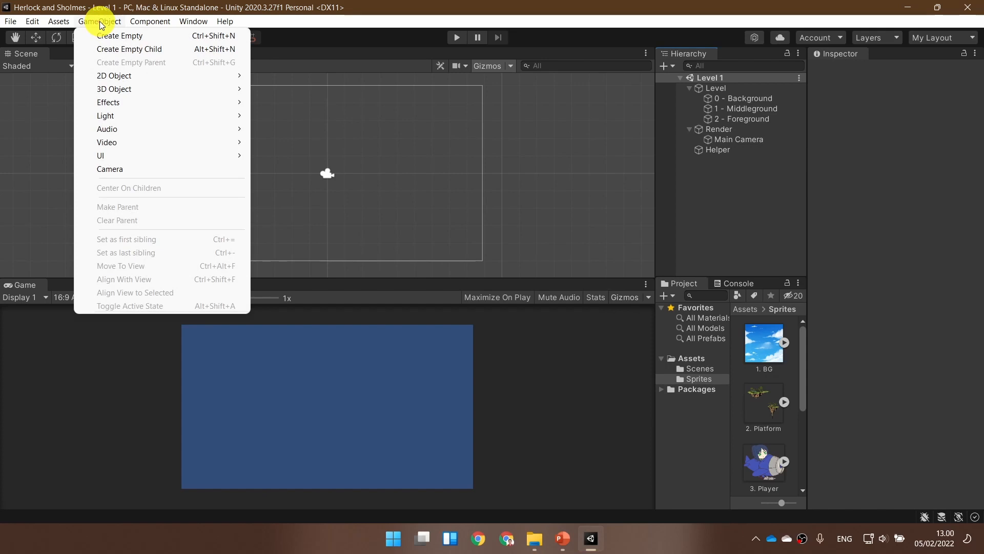
pyautogui.moveTo(147, 74)
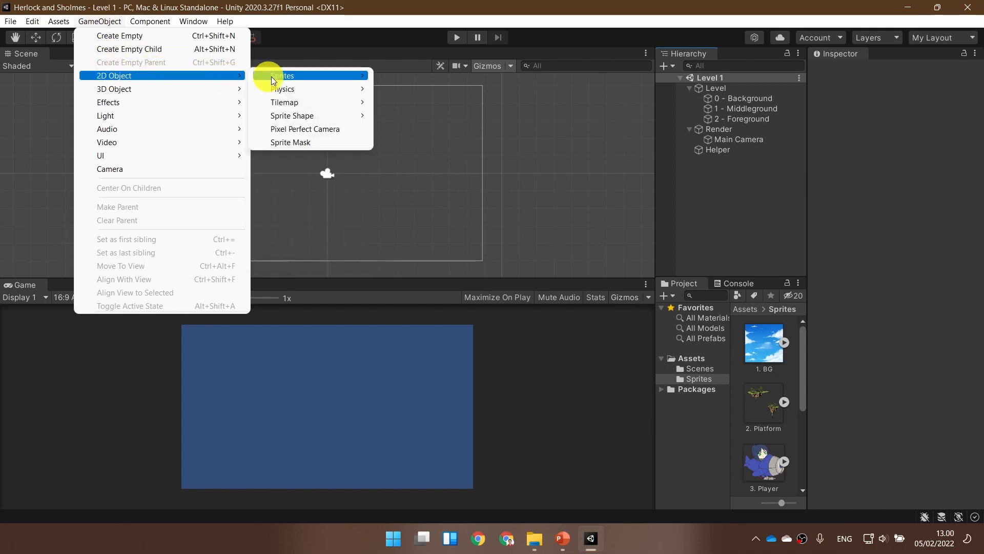
pyautogui.moveTo(309, 75)
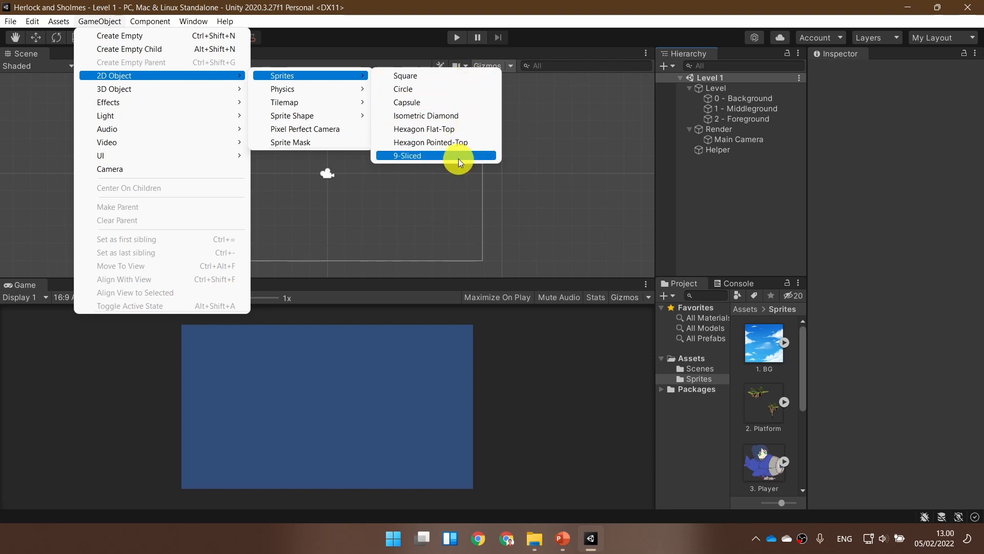
pyautogui.click(463, 76)
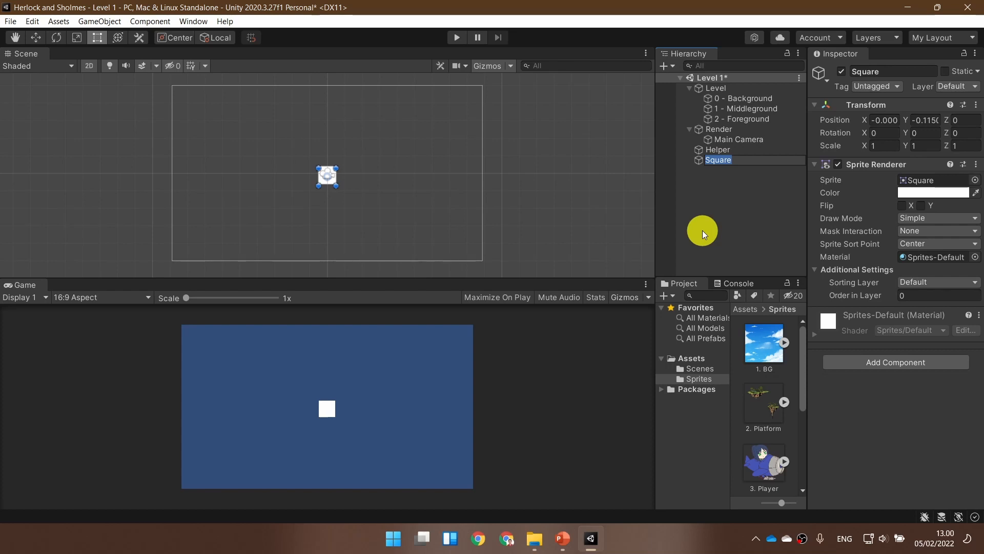
pyautogui.write('Background')
pyautogui.press('Return')
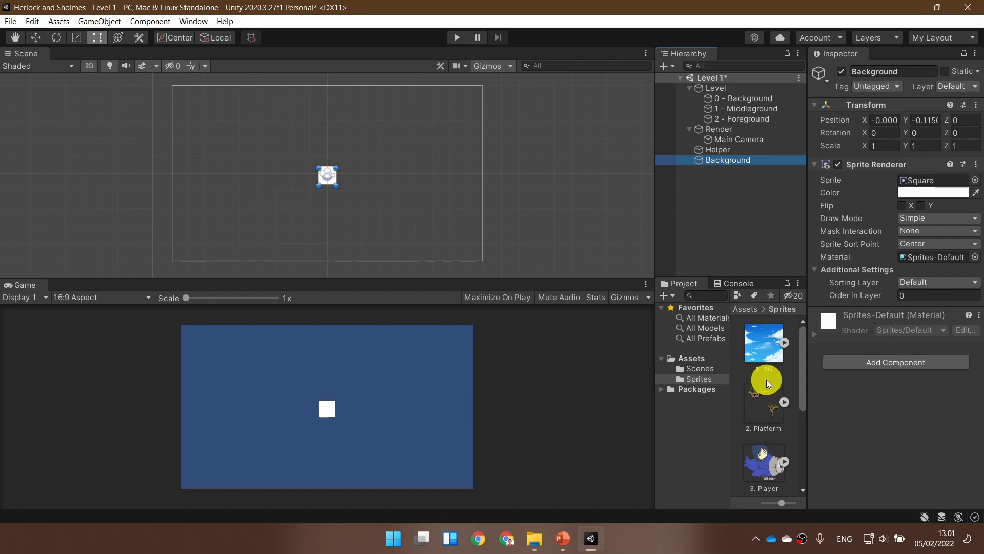
# - Assign the 1. BG sprite to the Background object's Sprite Renderer using the sprite picker
pyautogui.moveTo(767, 379); pyautogui.dragTo(976, 186)
pyautogui.click(975, 182)
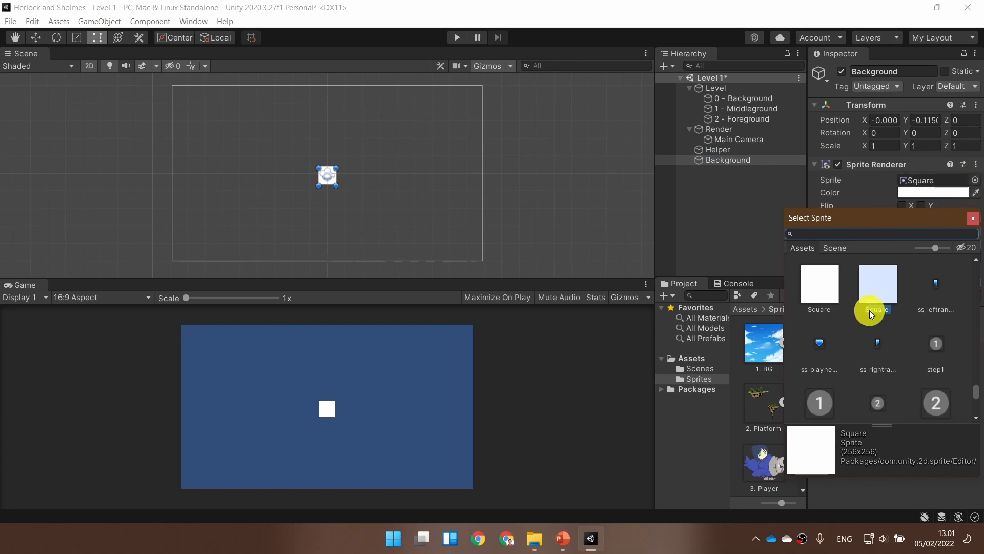
pyautogui.scroll(-8, 869, 309)
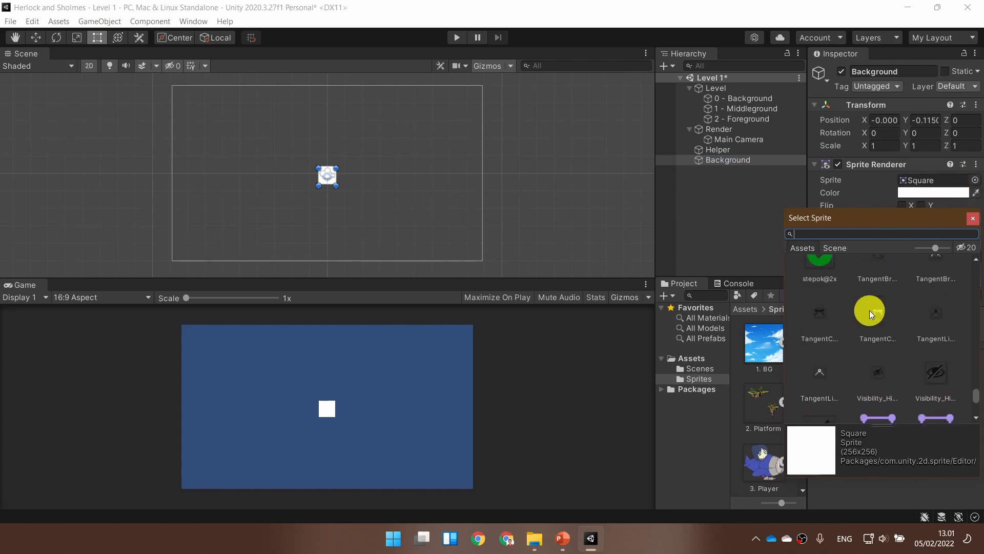
pyautogui.scroll(10, 869, 309)
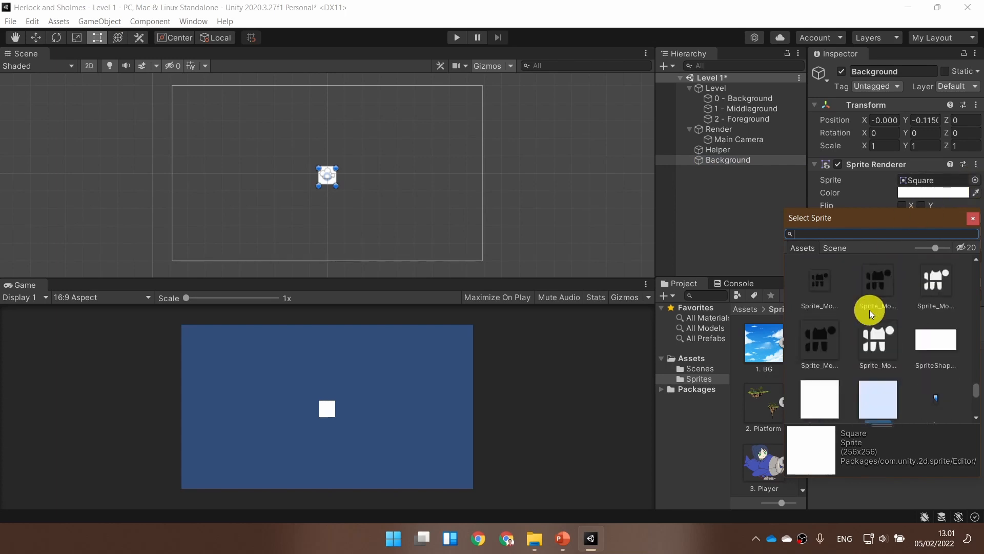
pyautogui.scroll(5, 870, 309)
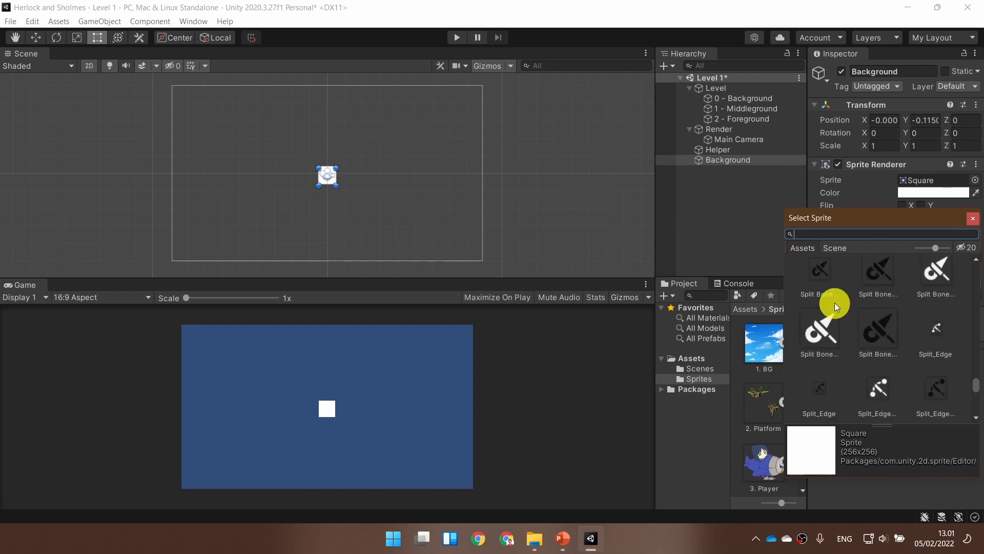
pyautogui.scroll(5, 862, 346)
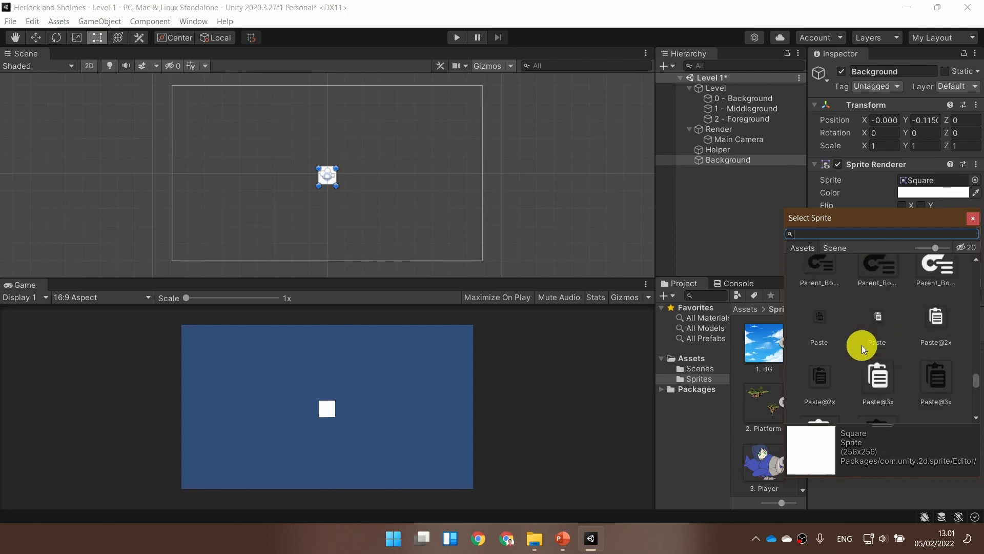
pyautogui.scroll(5, 862, 346)
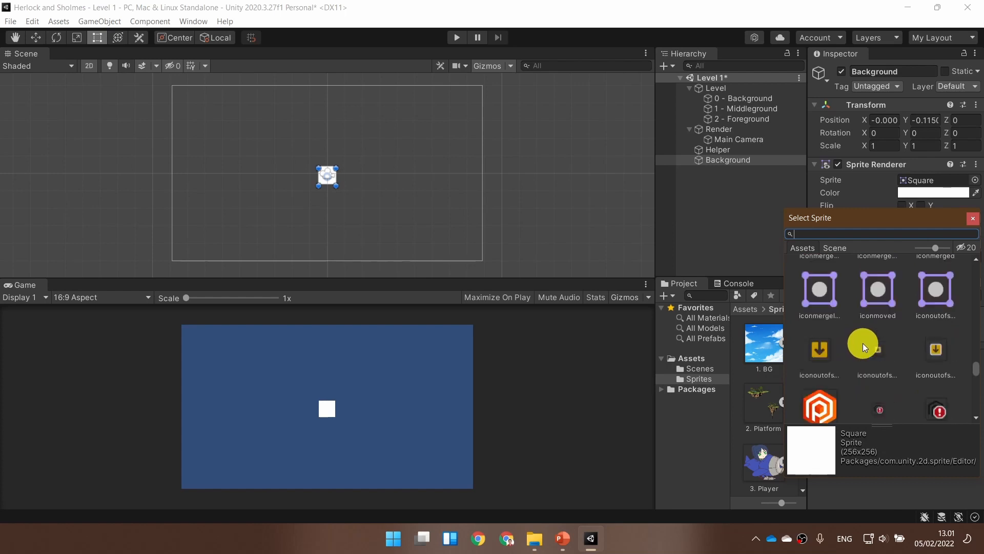
pyautogui.scroll(5, 863, 343)
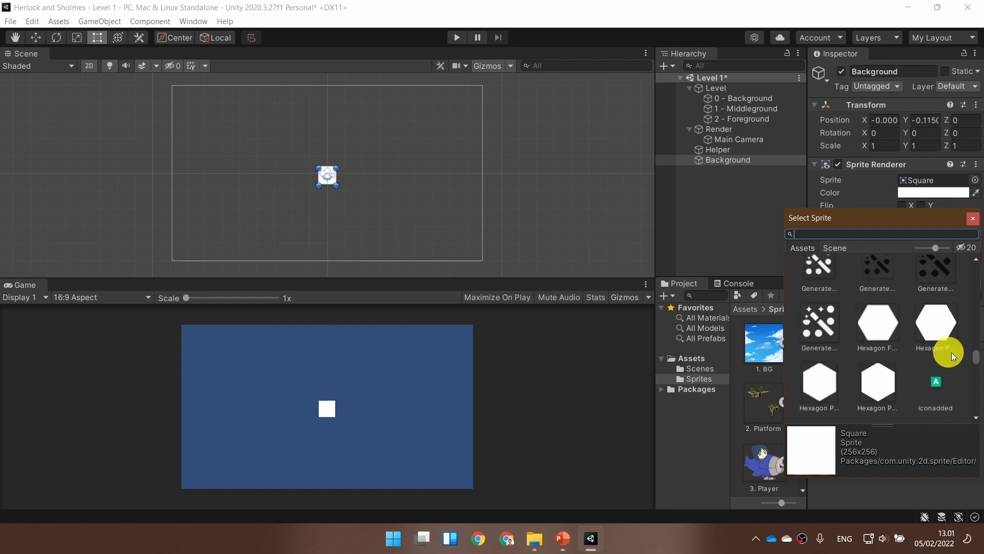
pyautogui.moveTo(976, 361); pyautogui.dragTo(969, 248)
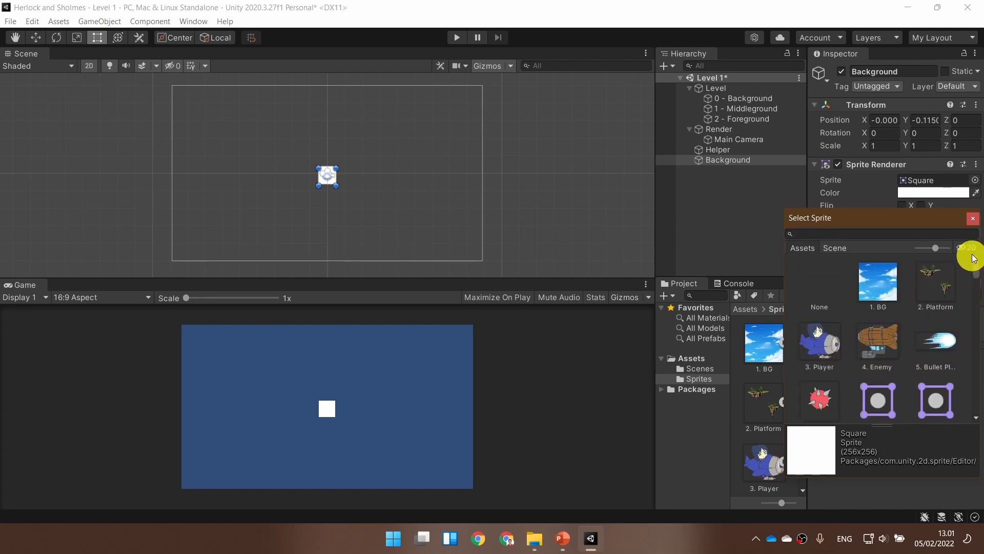
pyautogui.moveTo(877, 219); pyautogui.dragTo(501, 145)
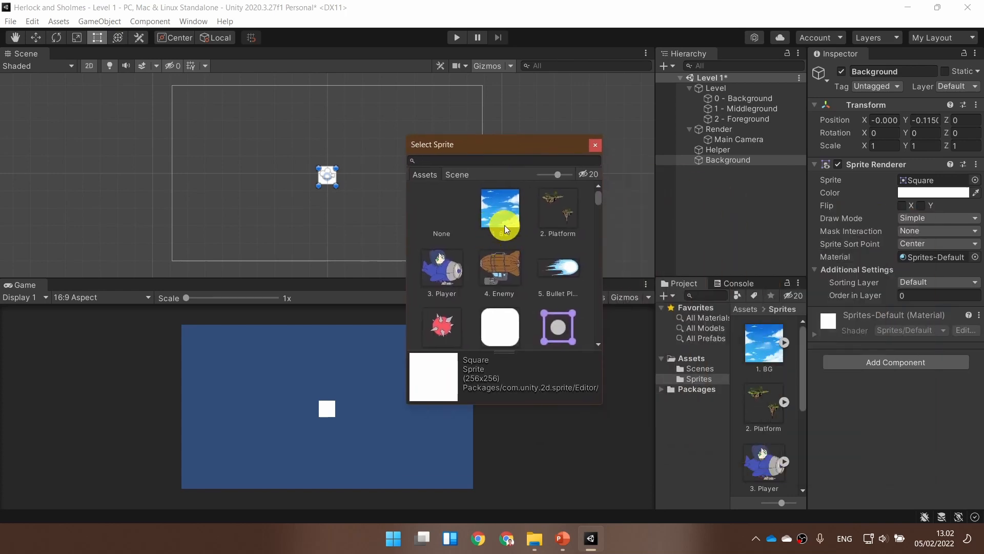
pyautogui.click(503, 208)
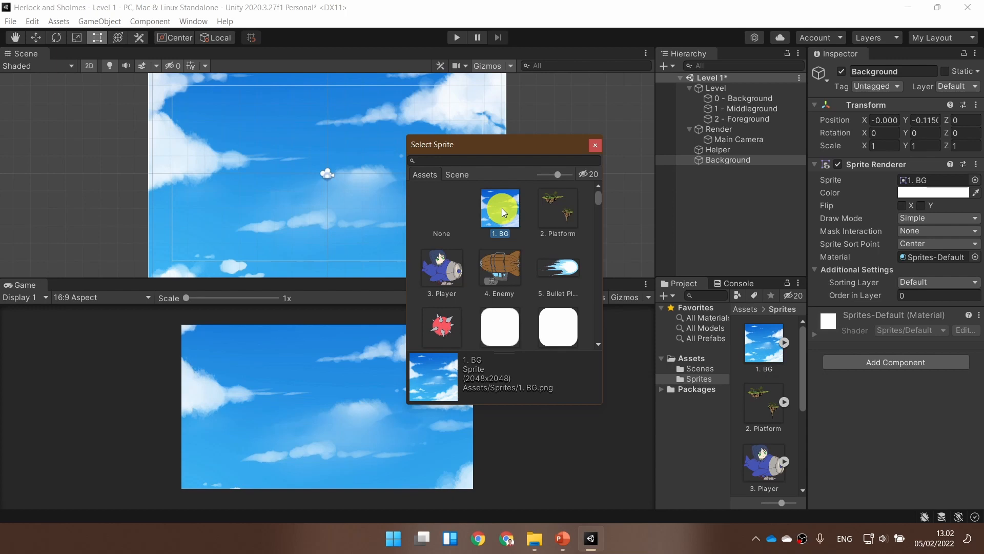
pyautogui.click(595, 144)
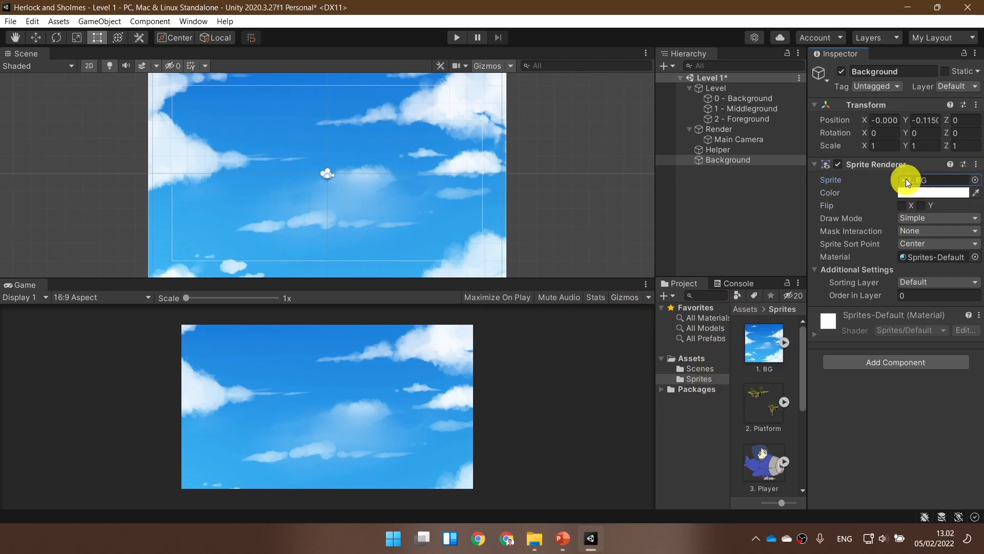
# - Clear the Background object's sprite to None and reassign 1. BG to it directly from the Sprites folder
pyautogui.click(923, 183)
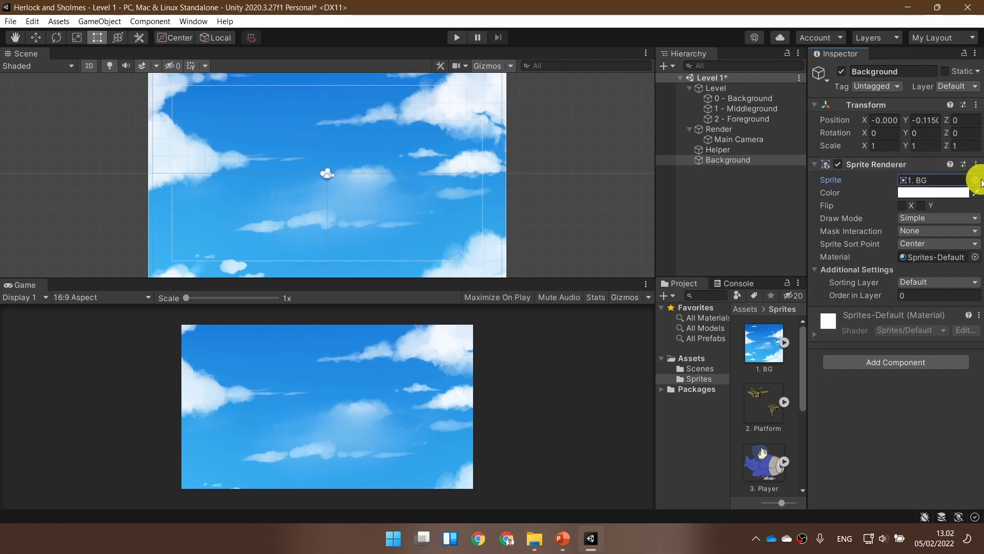
pyautogui.click(975, 180)
pyautogui.click(804, 280)
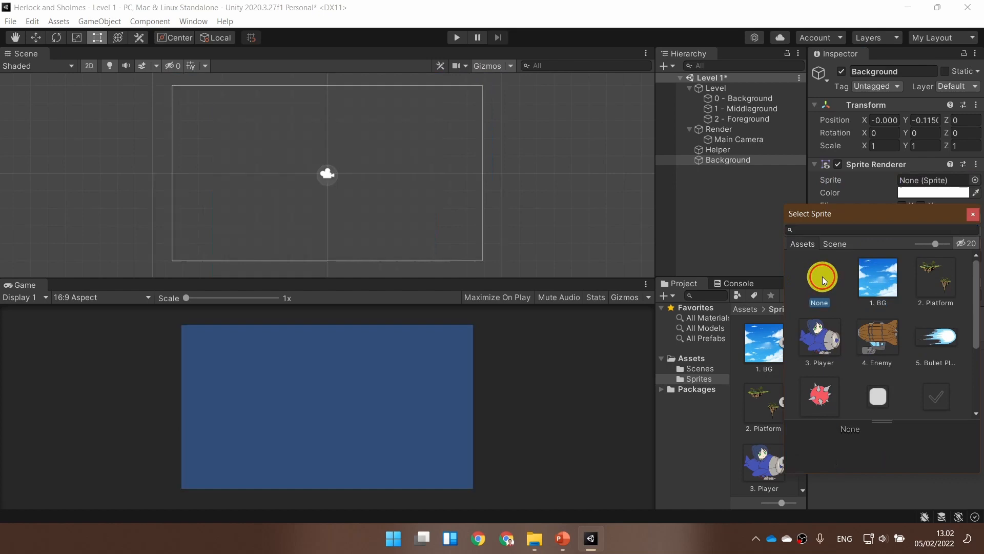
pyautogui.click(972, 215)
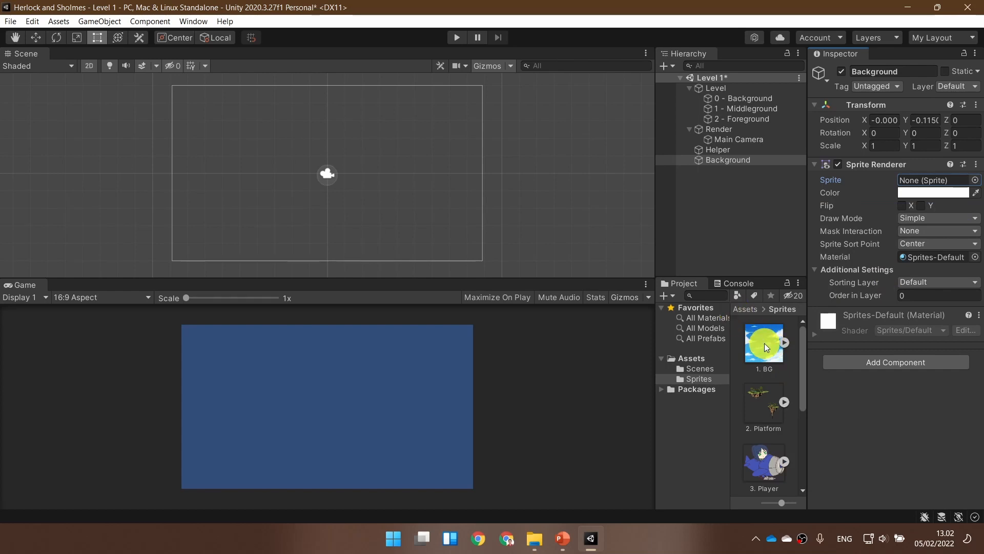
pyautogui.click(764, 343)
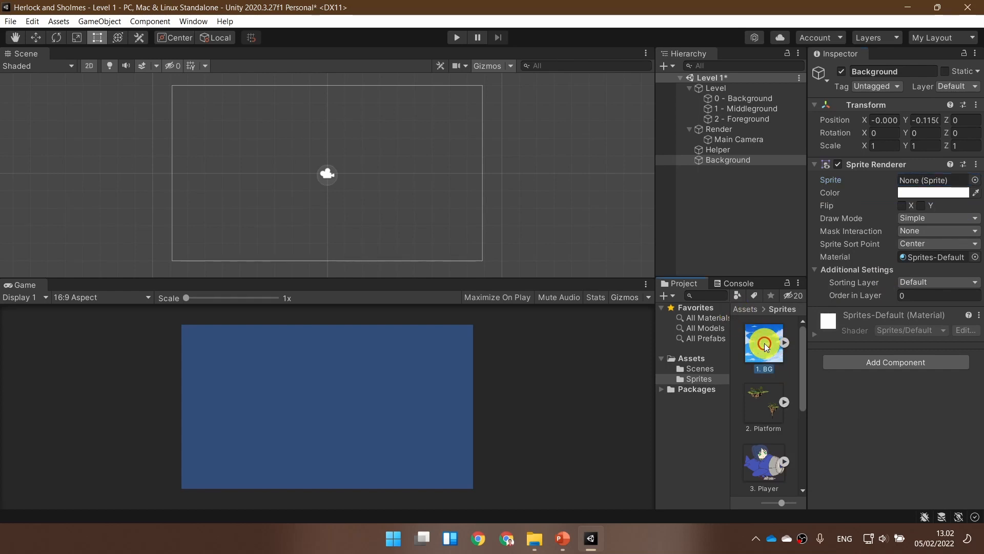
pyautogui.moveTo(764, 343); pyautogui.dragTo(930, 180)
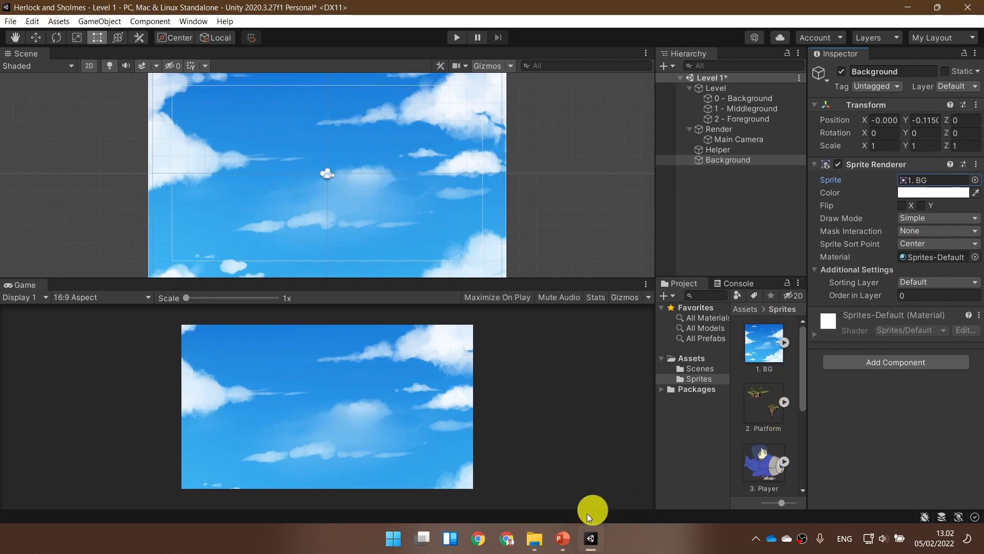
# - Switch to PowerPoint and read the slides from Editing the Sprite to Troubleshooting, comparing the Background Image slide with the scene in Unity
pyautogui.click(563, 538)
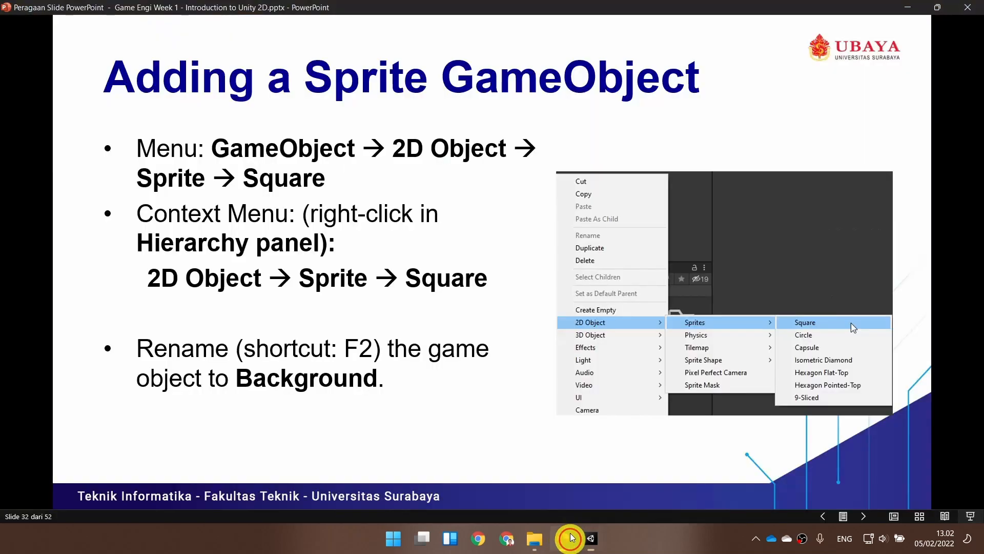
pyautogui.click(452, 380)
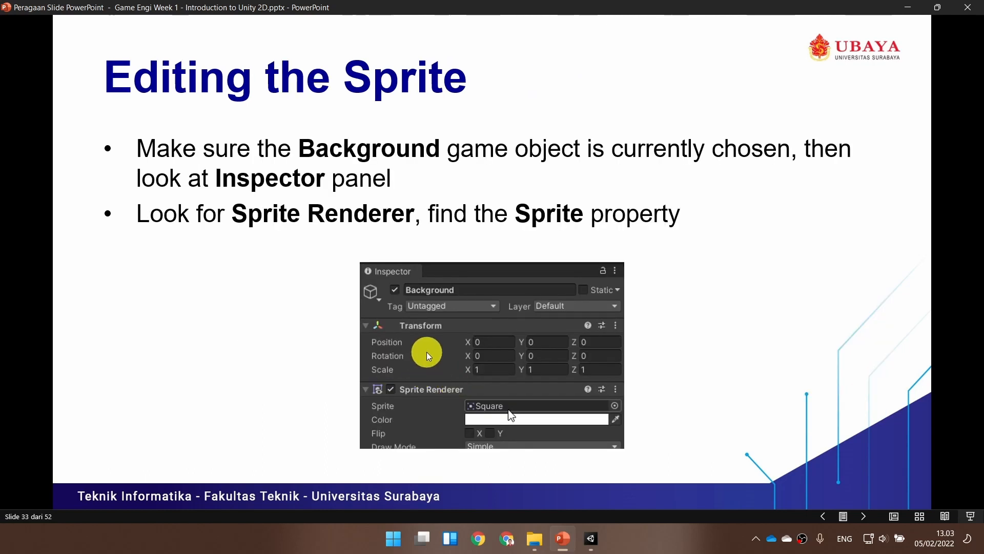
pyautogui.click(409, 337)
pyautogui.click(408, 335)
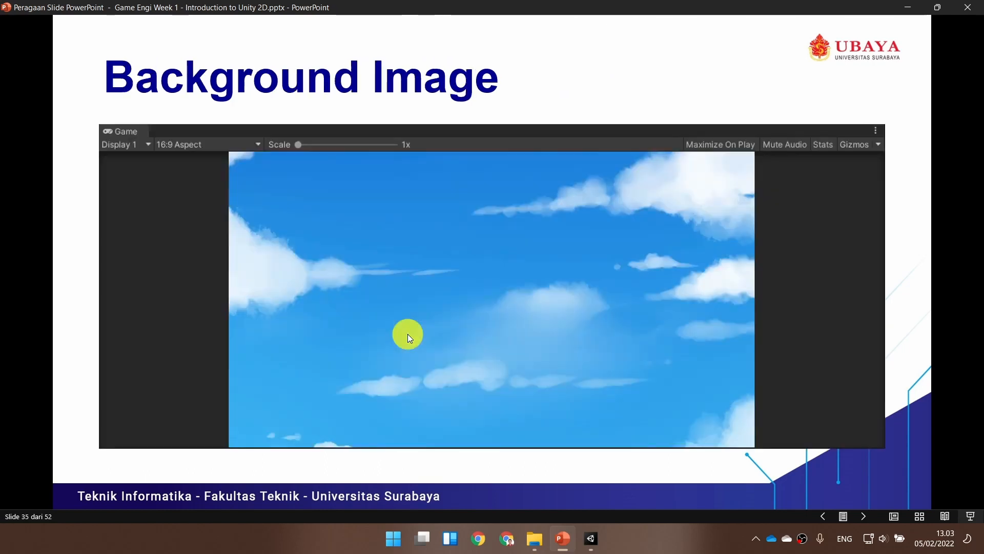
pyautogui.click(591, 538)
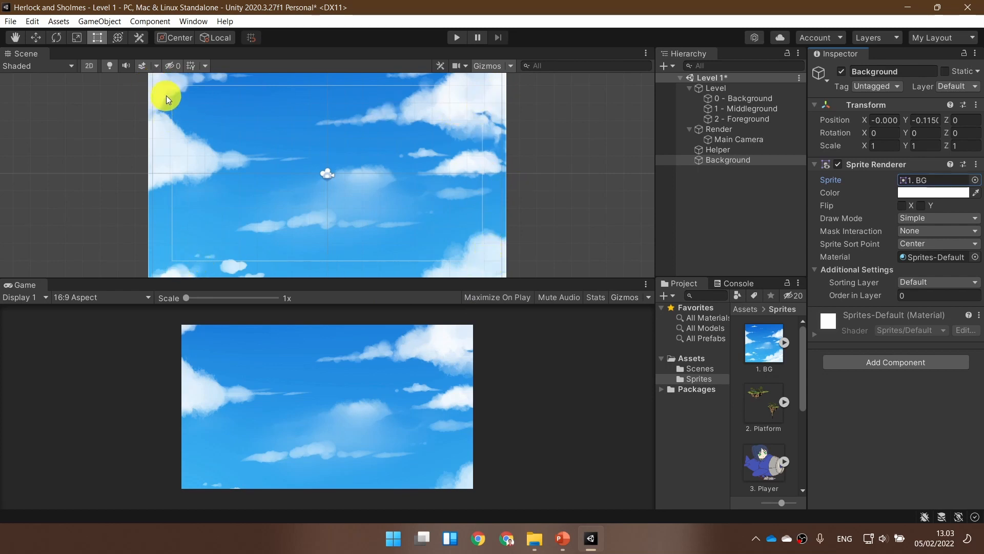
pyautogui.click(562, 539)
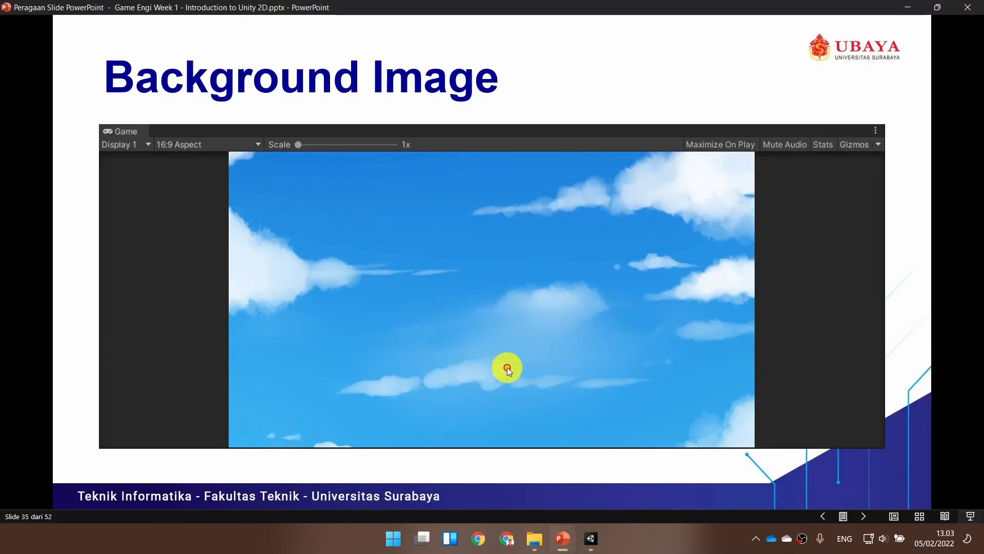
pyautogui.click(506, 367)
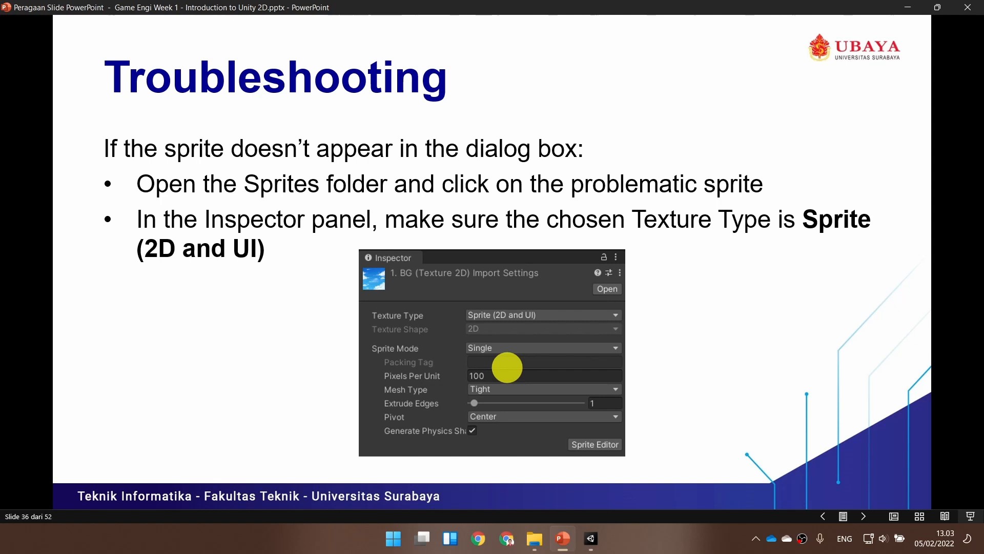
# - Switch to Unity and check the Texture Type options in the import settings of 1. BG
pyautogui.click(591, 541)
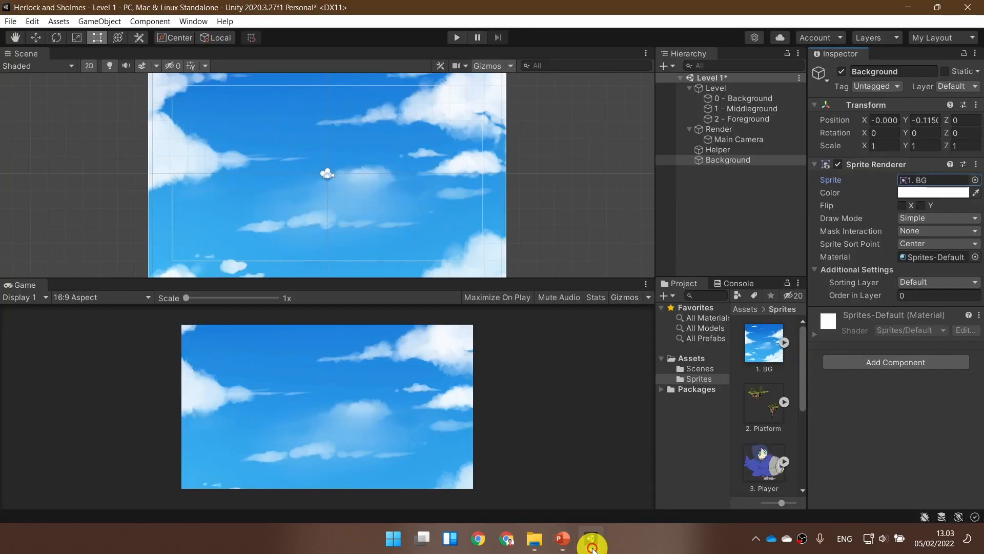
pyautogui.click(763, 345)
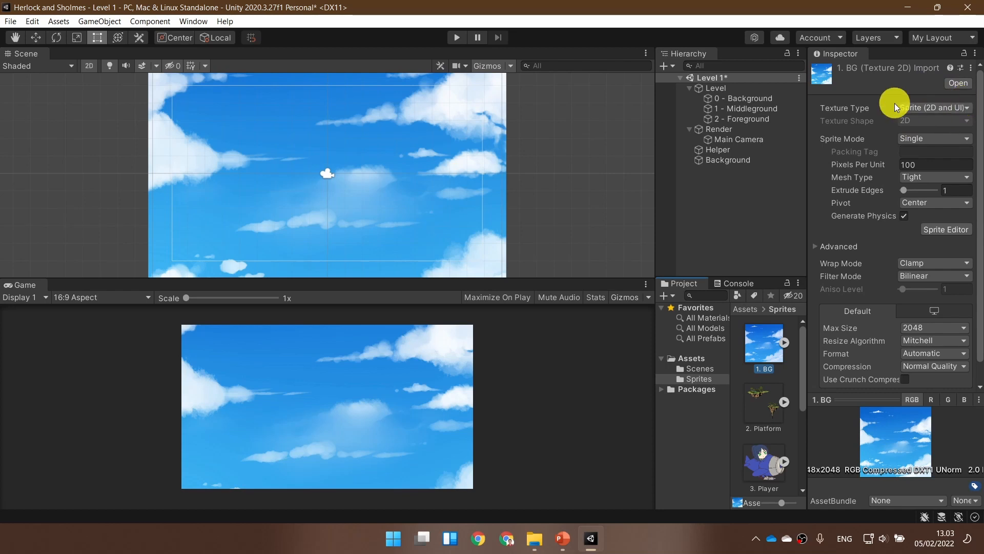
pyautogui.click(964, 108)
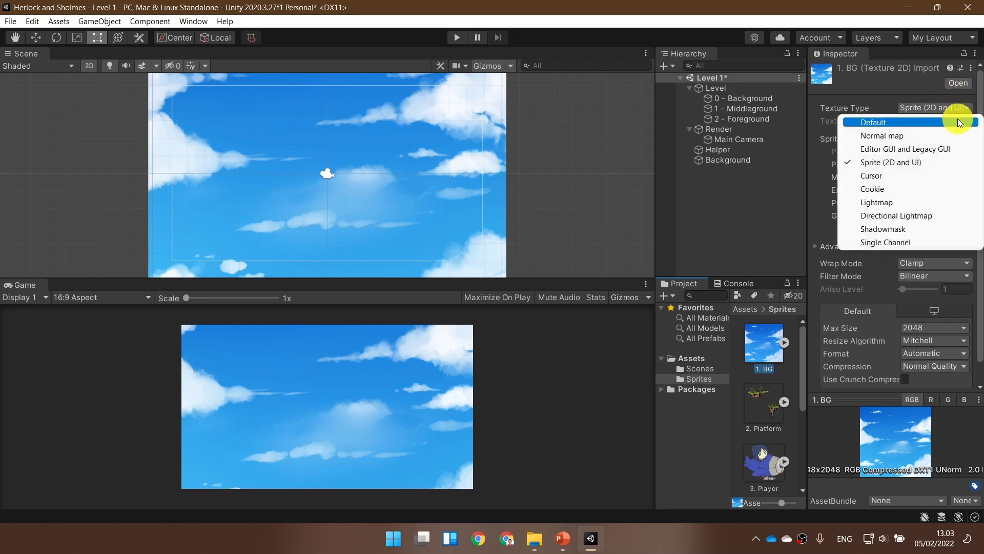
pyautogui.click(713, 15)
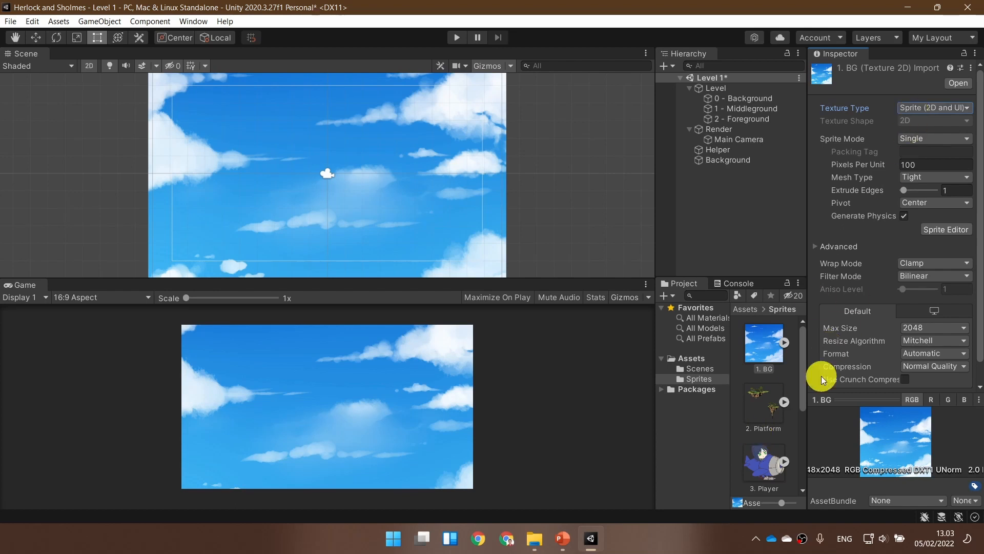
# - Check the Texture Type of each sprite from 2. Platform to 6. Bullet Enemy, and recheck 1. BG
pyautogui.click(758, 403)
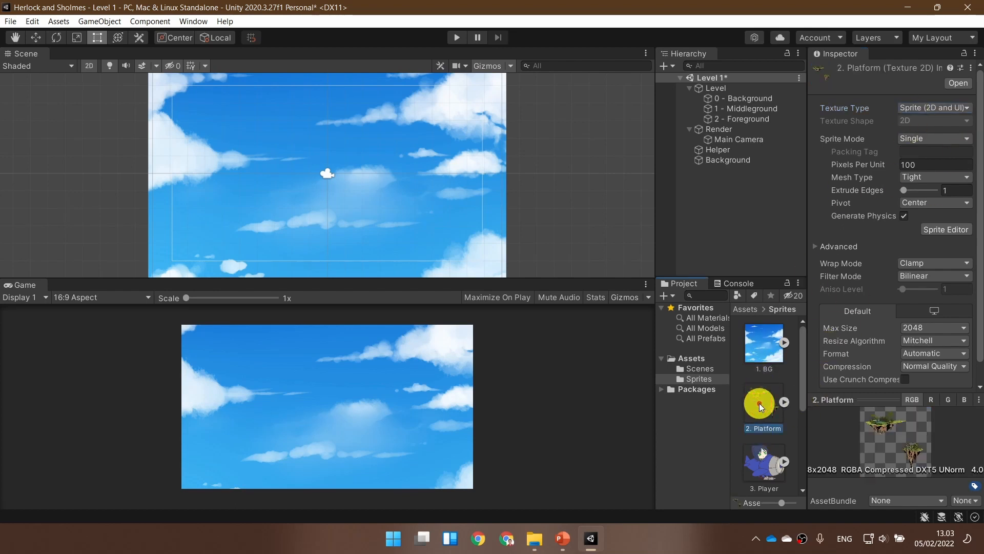
pyautogui.scroll(-1, 758, 402)
pyautogui.click(762, 417)
pyautogui.scroll(-1, 764, 422)
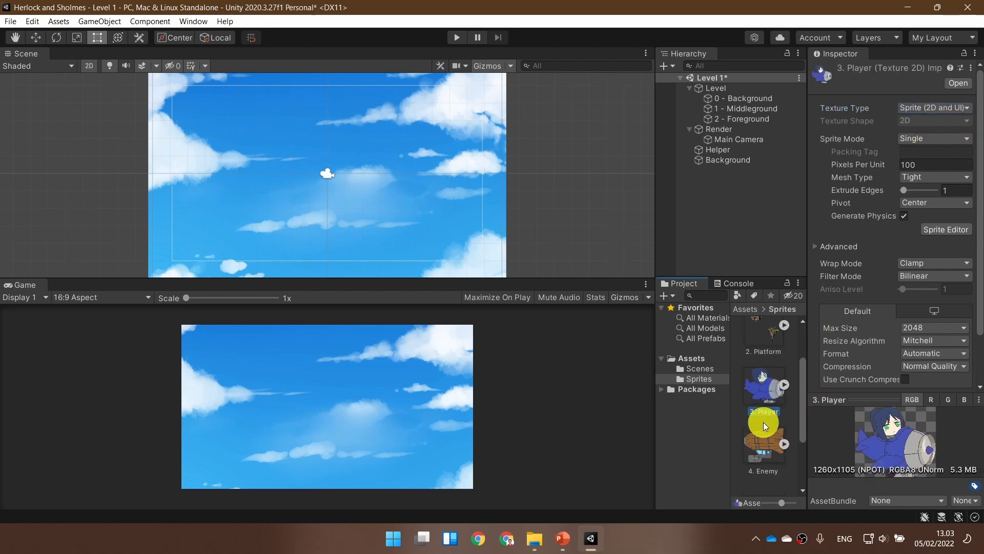
pyautogui.click(766, 433)
pyautogui.scroll(-1, 767, 438)
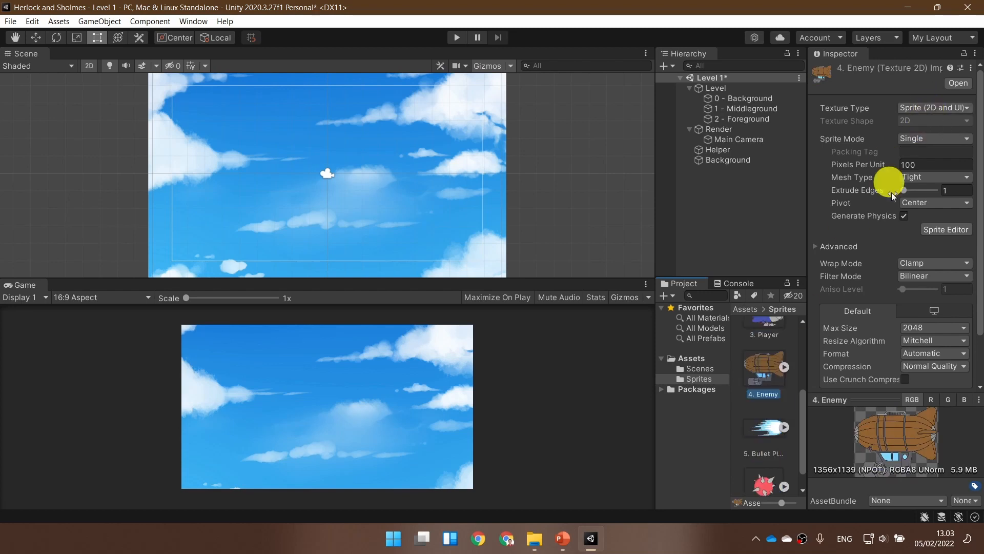
pyautogui.click(760, 440)
pyautogui.scroll(-1, 762, 456)
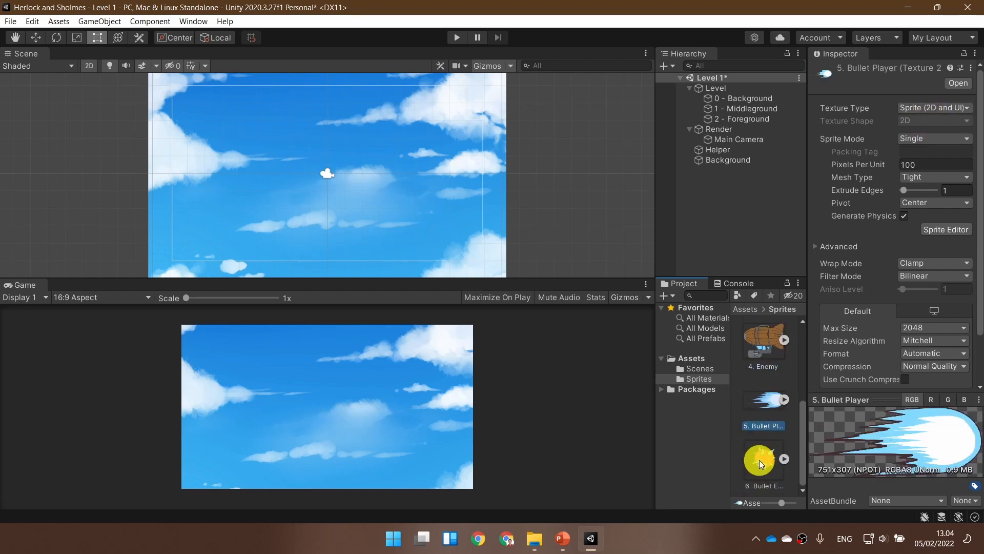
pyautogui.click(759, 460)
pyautogui.scroll(3, 759, 458)
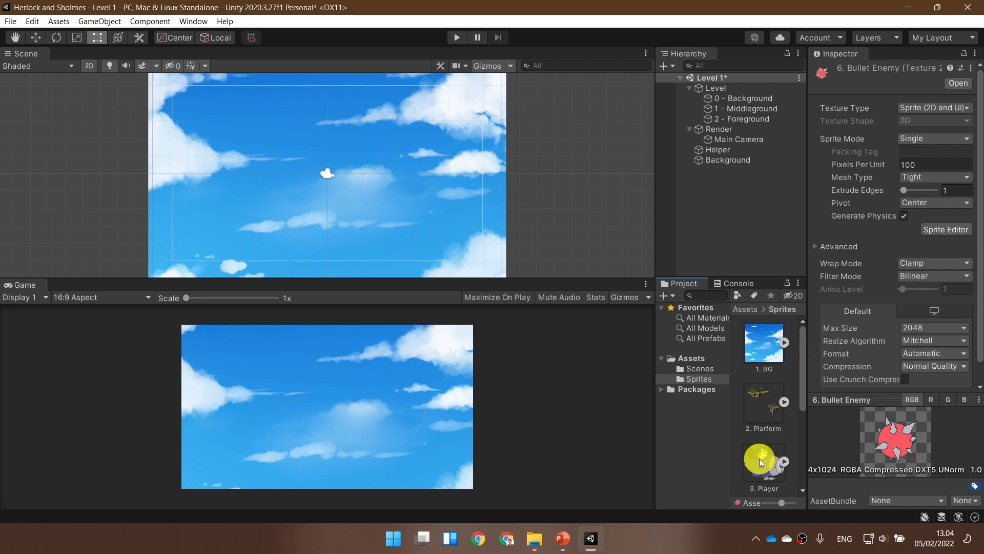
pyautogui.click(759, 341)
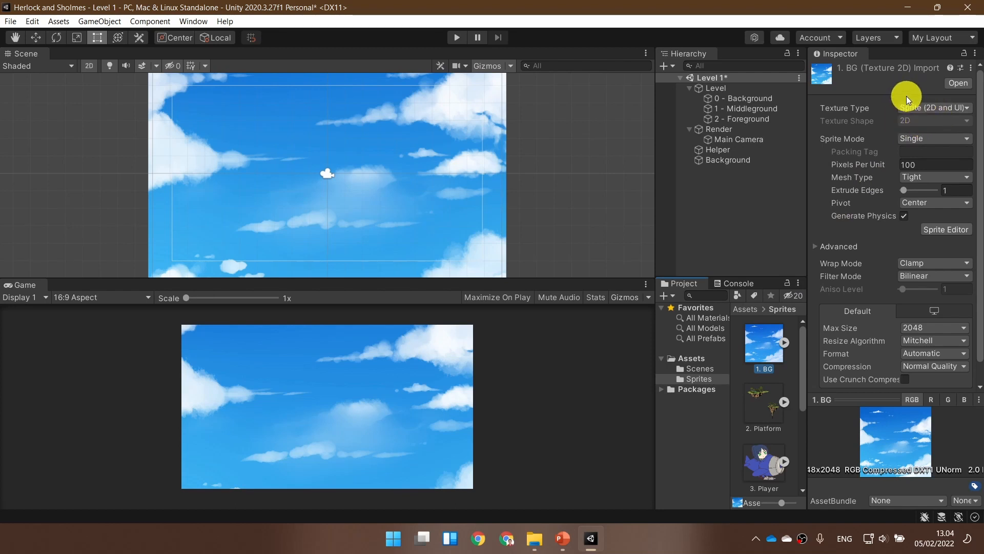
# - Switch to PowerPoint, advance to the Scene Management slide to read its parenting instruction, and return to Unity
pyautogui.click(562, 544)
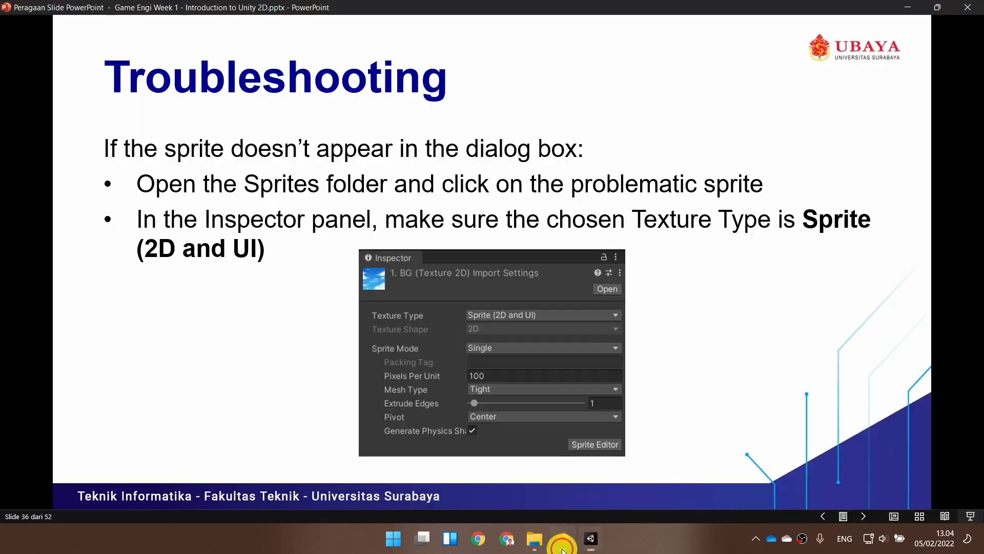
pyautogui.click(533, 397)
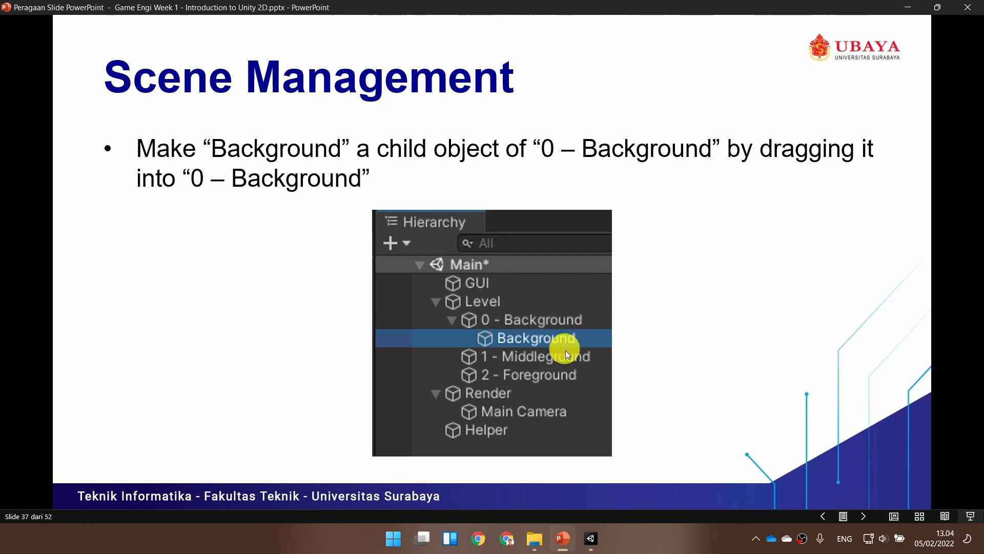
pyautogui.click(593, 530)
# - Set the Background object's position to X 0, Y 0, Z 0
pyautogui.click(770, 162)
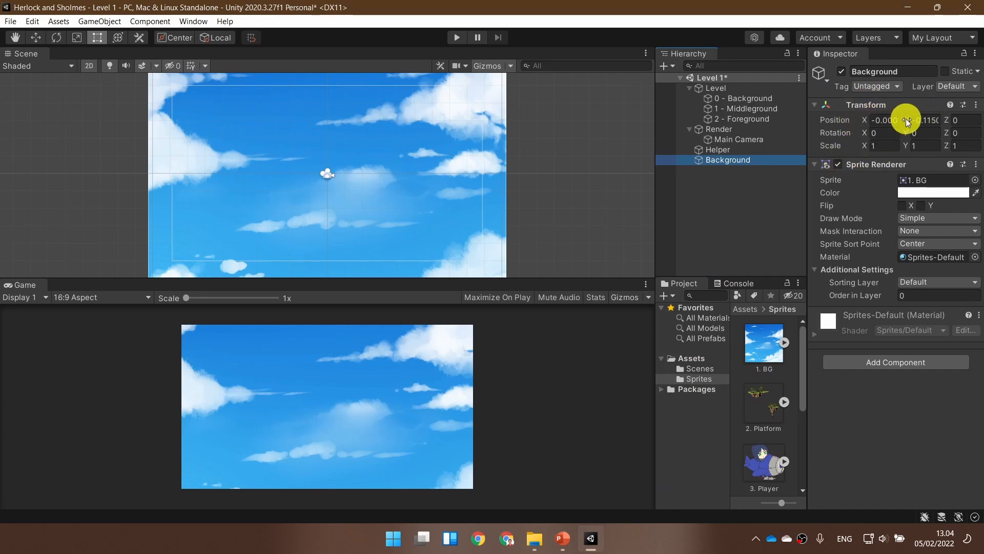
pyautogui.click(883, 121)
pyautogui.click(891, 119)
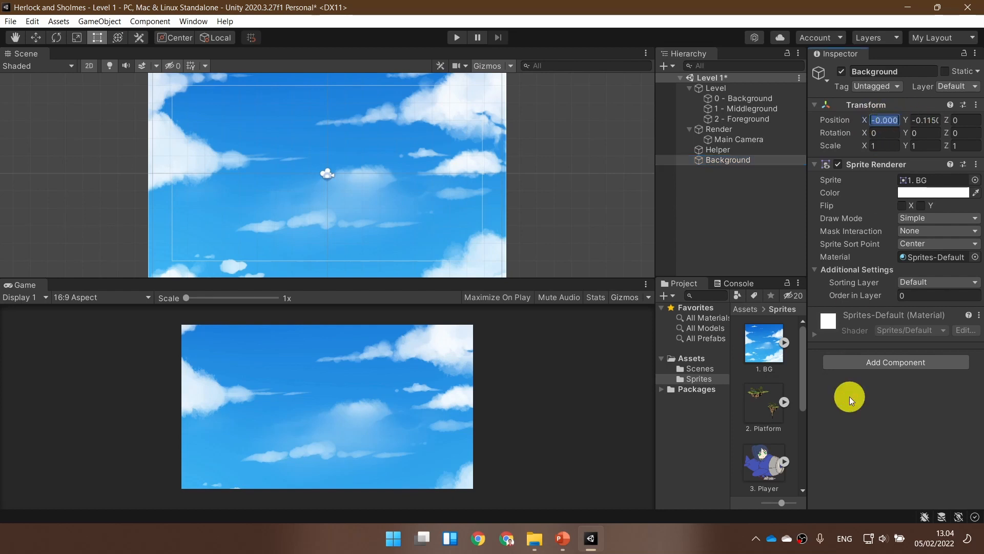
pyautogui.write('0')
pyautogui.press('Tab')
pyautogui.write('0')
pyautogui.press('Tab')
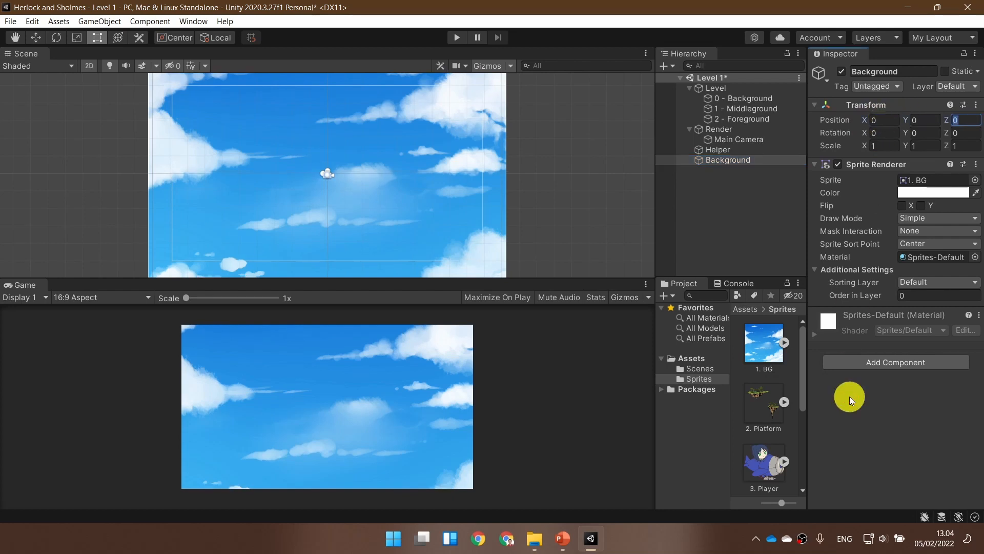
pyautogui.write('0')
# - Make Background a child of 0 - Background and set the child's position to X 0, Y 0, Z 0
pyautogui.moveTo(731, 158); pyautogui.dragTo(737, 97)
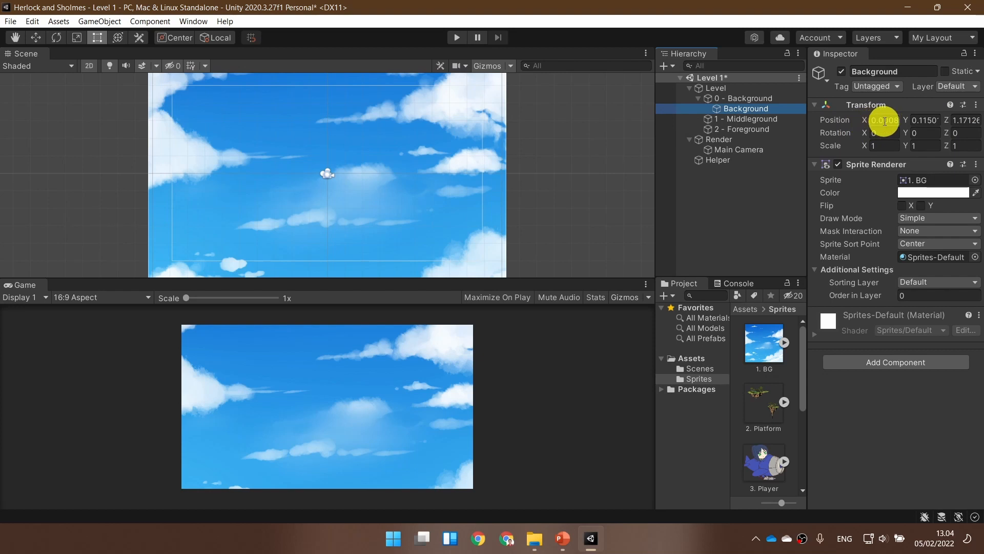
pyautogui.click(874, 122)
pyautogui.press('Tab')
pyautogui.write('0')
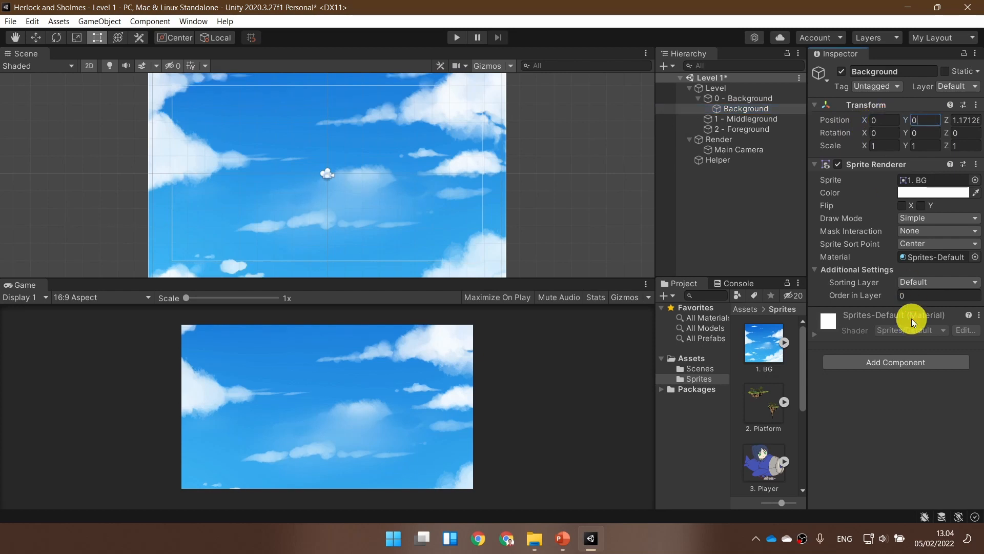
pyautogui.press('Tab')
pyautogui.write('0')
# - Examine the positions of 0 - Background, 1 - Middleground, 2 - Foreground and their parent Level
pyautogui.click(762, 101)
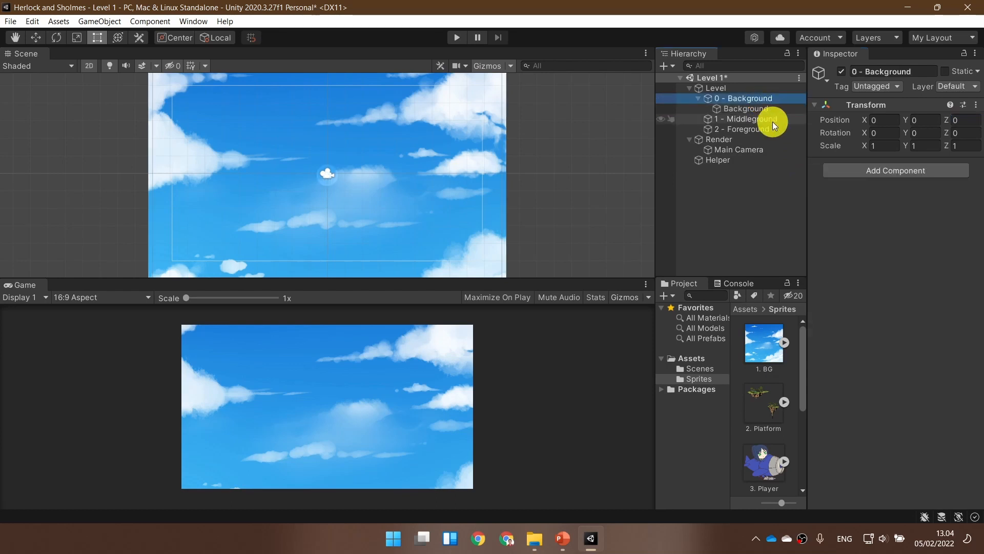
pyautogui.click(772, 121)
pyautogui.click(774, 131)
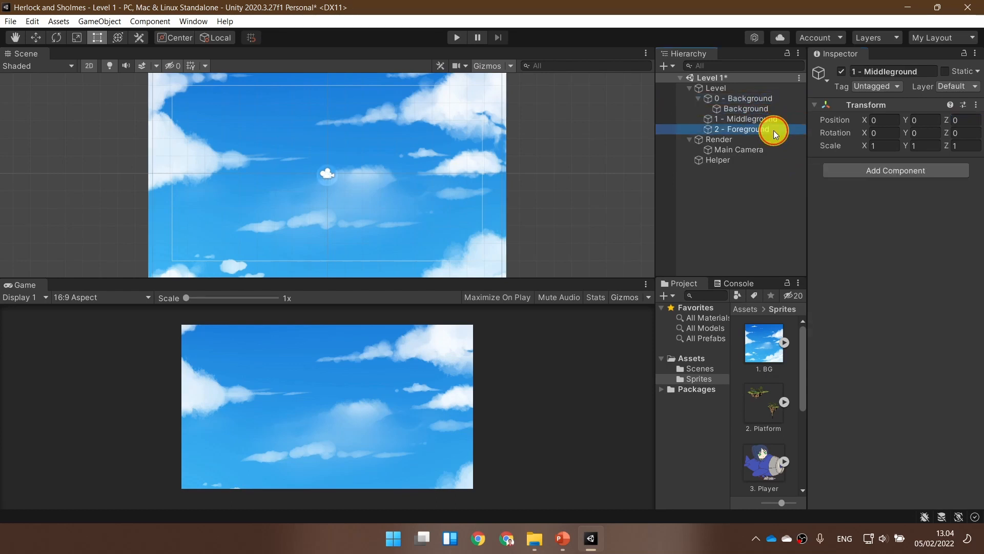
pyautogui.click(762, 97)
pyautogui.click(748, 87)
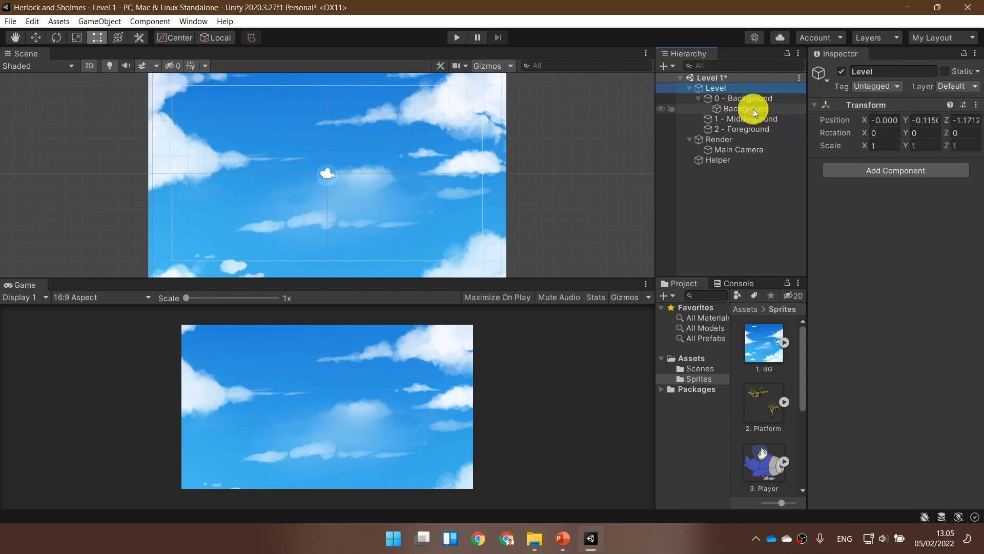
# - Move Background out of 0 - Background to the scene root below Helper and set its position to 0, 0, 0
pyautogui.moveTo(752, 108); pyautogui.dragTo(699, 165)
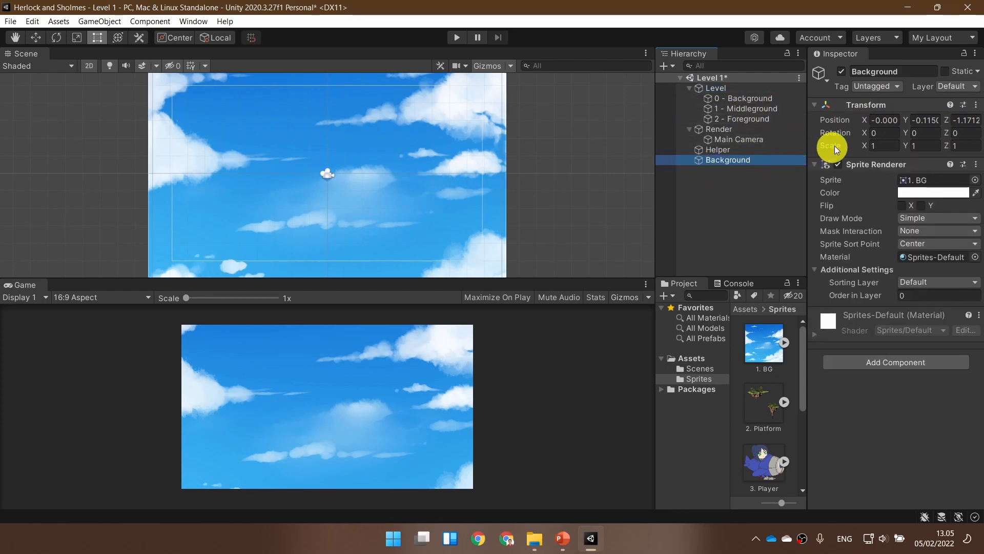
pyautogui.click(878, 120)
pyautogui.write('0')
pyautogui.press('Tab')
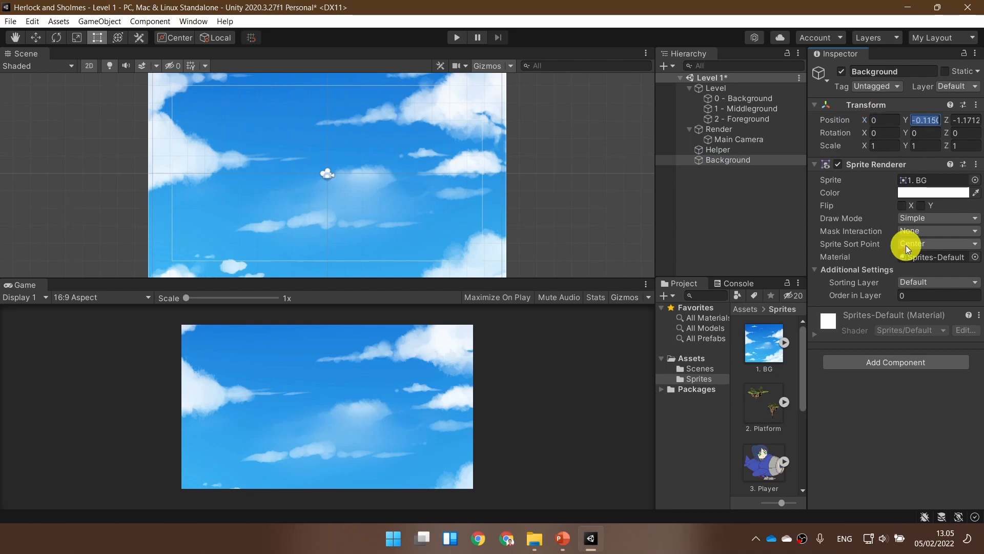
pyautogui.write('0')
pyautogui.press('Tab')
pyautogui.write('0')
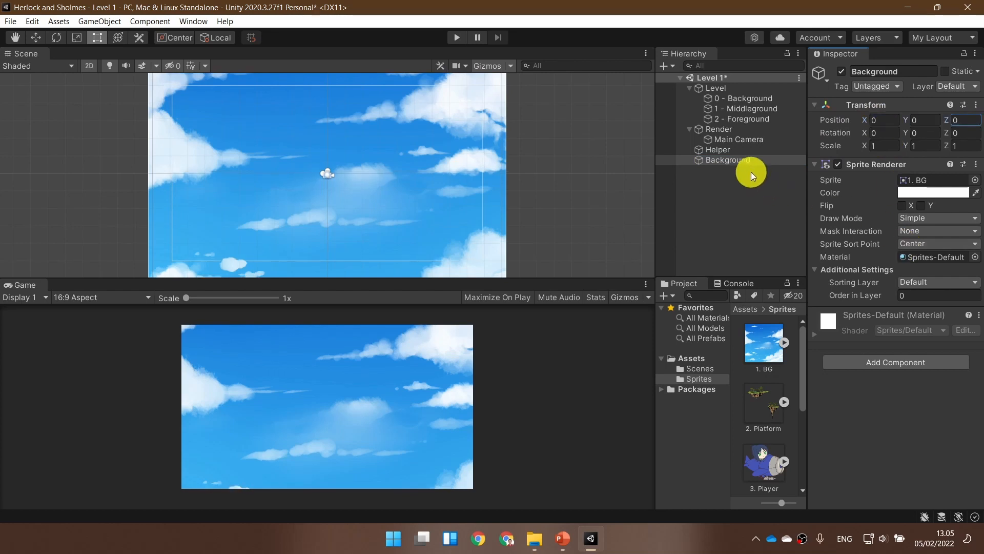
# - Check the positions of 0 - Background and Level, and make Background a child of 0 - Background again
pyautogui.click(749, 98)
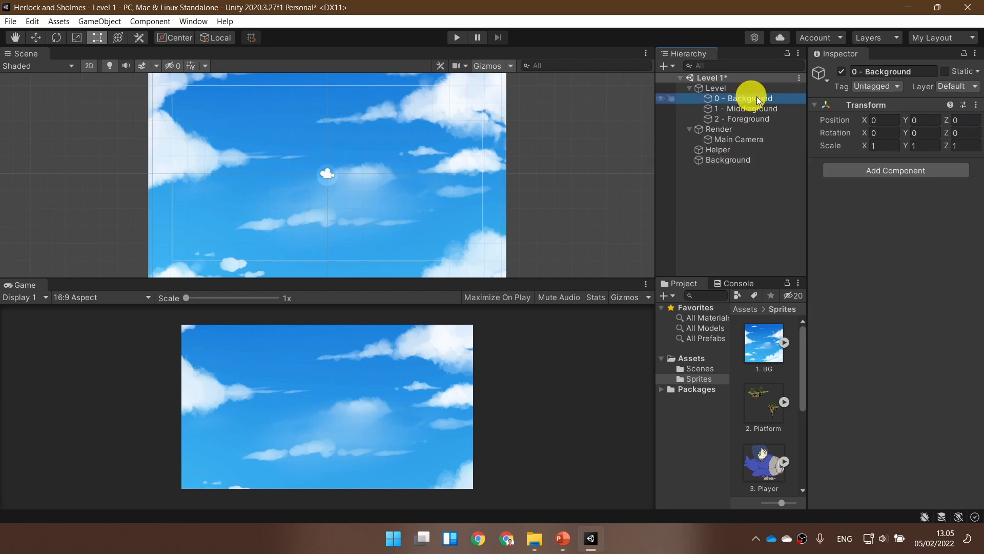
pyautogui.click(715, 89)
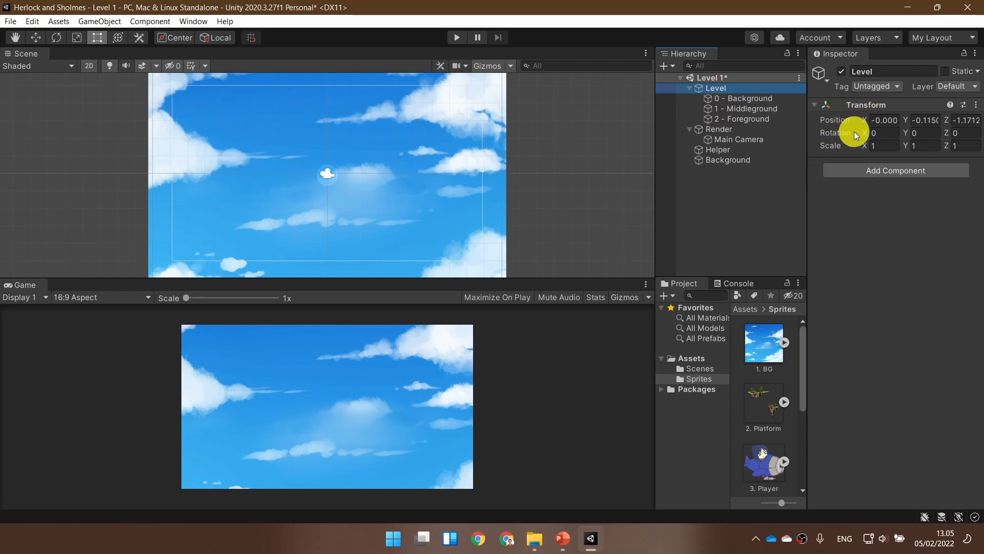
pyautogui.click(883, 120)
pyautogui.click(886, 118)
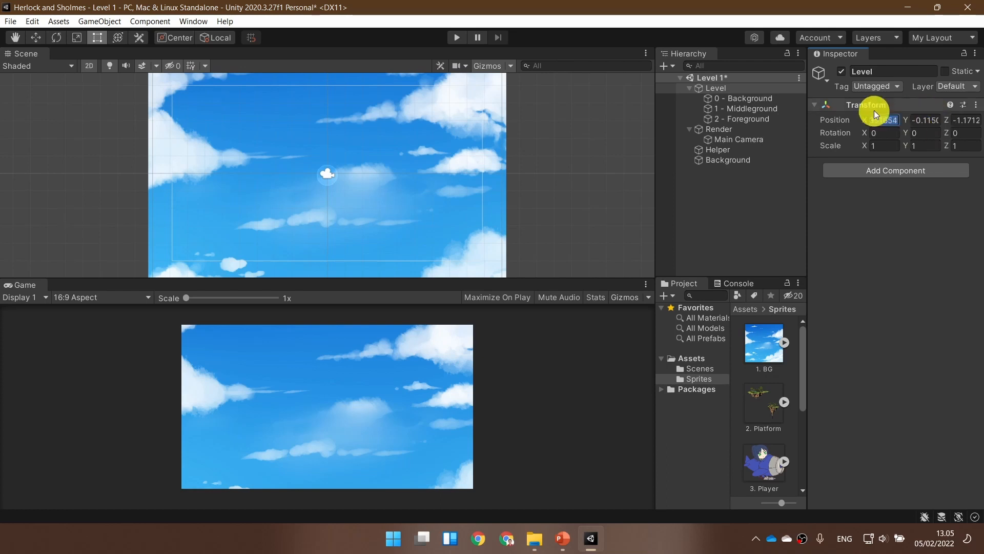
pyautogui.click(857, 121)
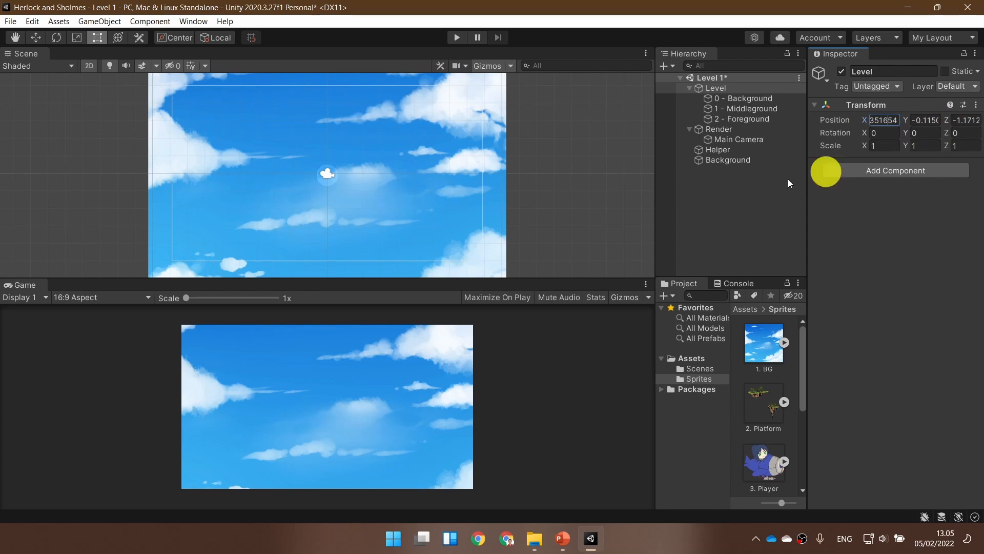
pyautogui.click(721, 160)
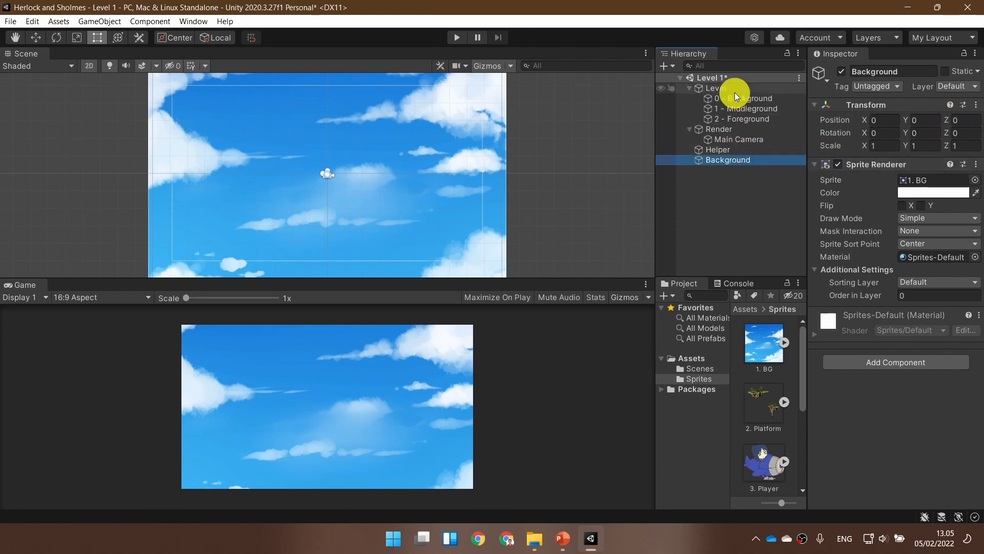
pyautogui.moveTo(727, 161); pyautogui.dragTo(736, 100)
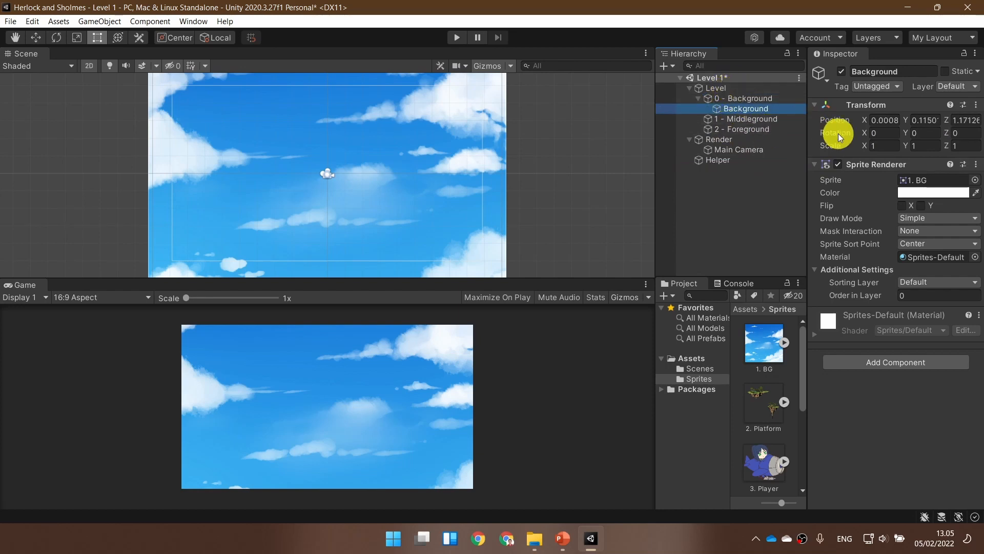
# - Compare the position values of Level, 0 - Background and its Background child to see how the parent's offset affects the child
pyautogui.click(740, 88)
pyautogui.click(754, 97)
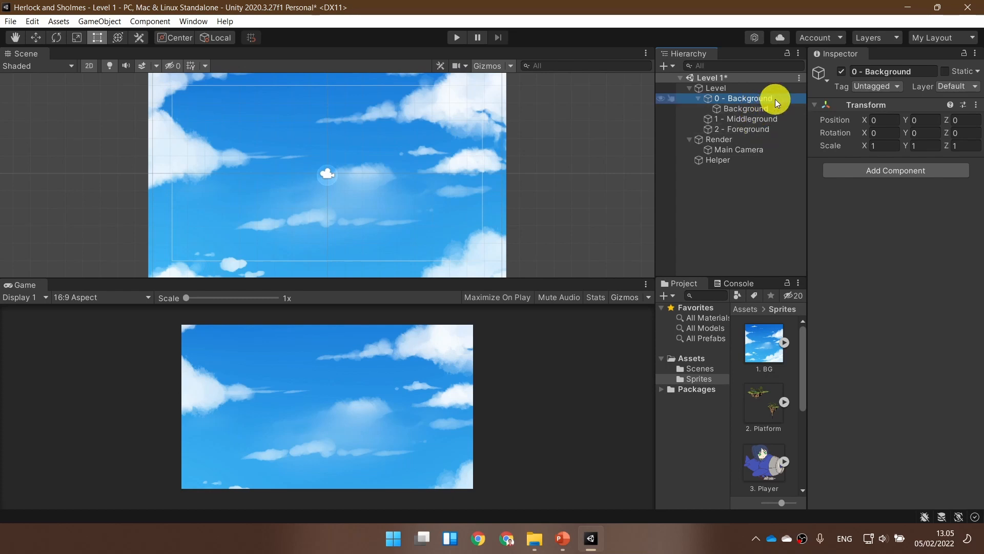
pyautogui.click(752, 86)
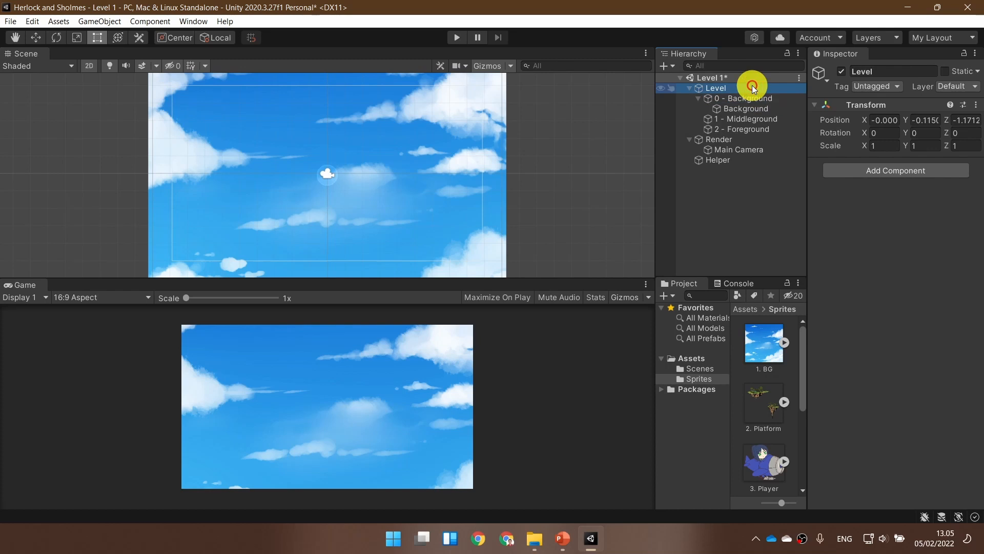
pyautogui.click(769, 108)
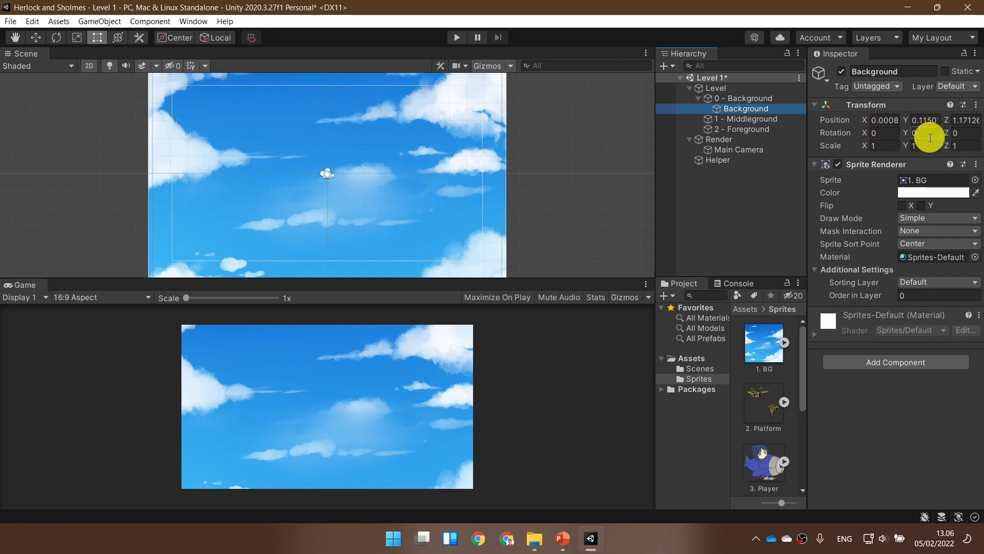
pyautogui.click(723, 88)
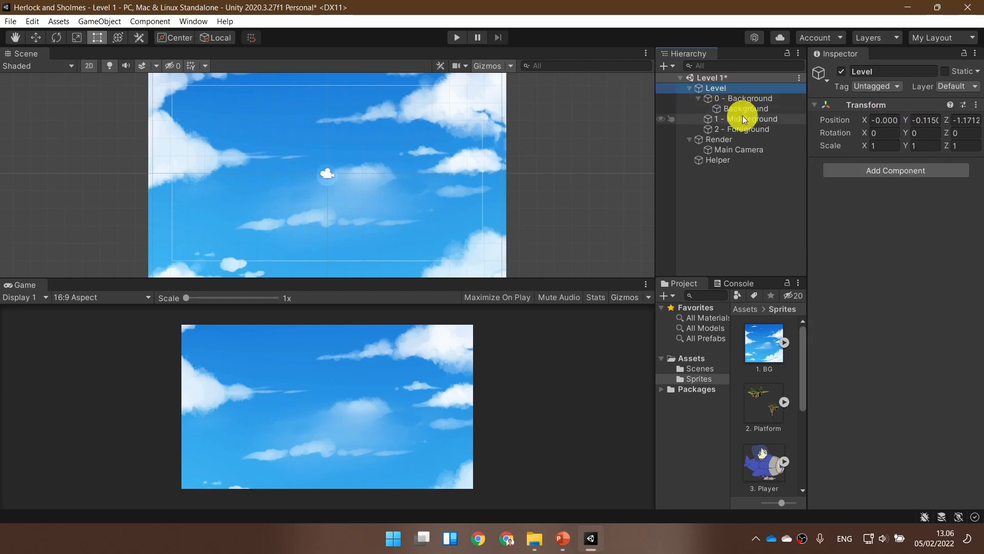
pyautogui.click(740, 109)
pyautogui.click(729, 87)
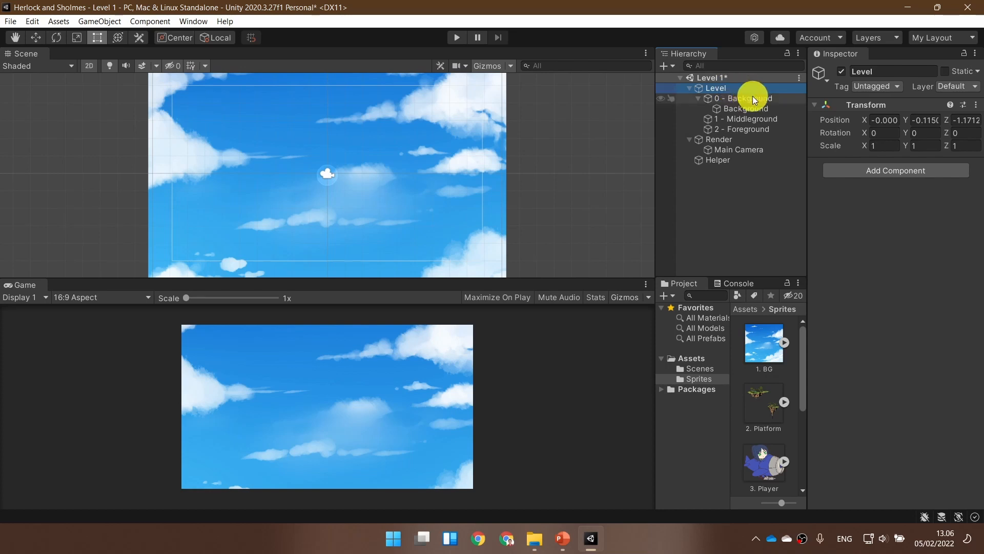
pyautogui.click(753, 98)
pyautogui.click(755, 88)
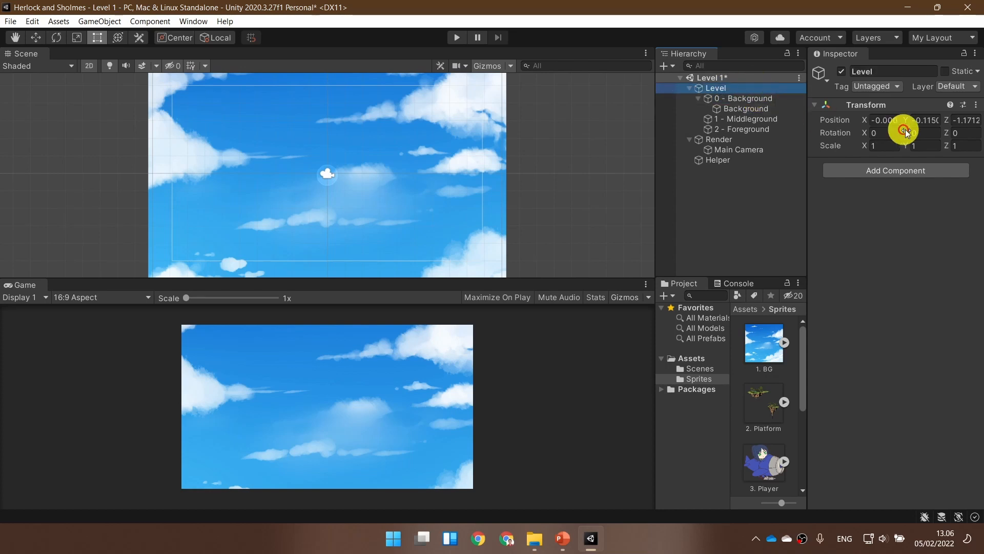
pyautogui.click(752, 99)
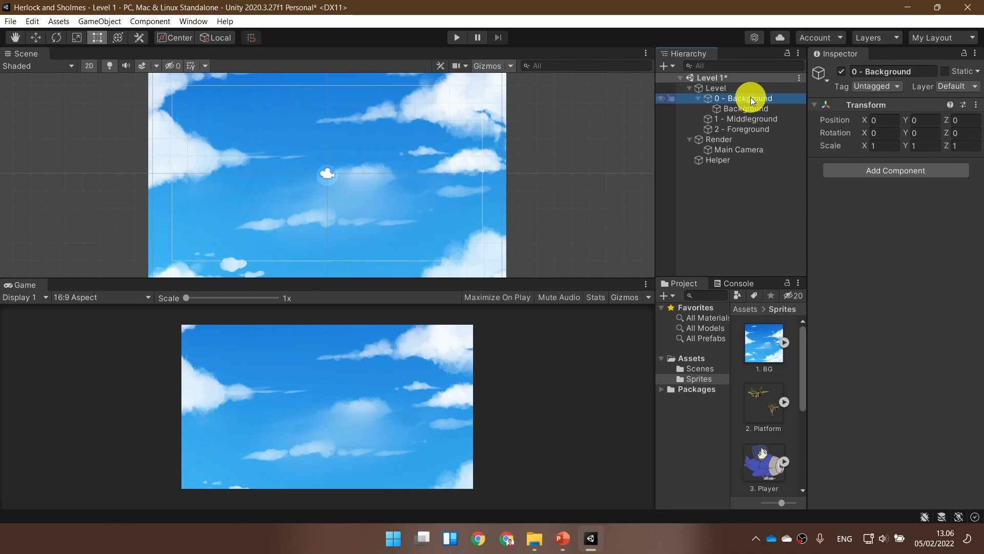
pyautogui.click(762, 108)
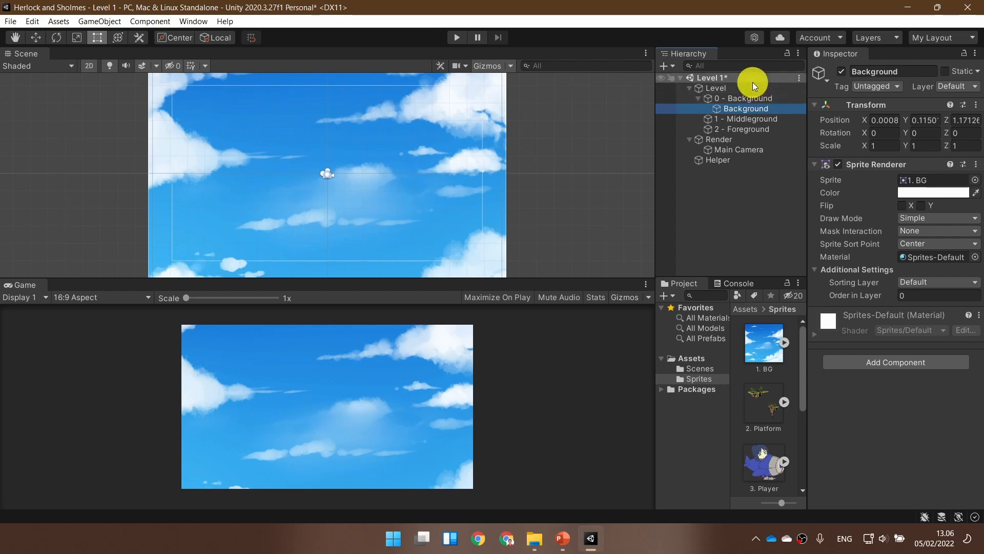
pyautogui.click(753, 81)
pyautogui.click(766, 85)
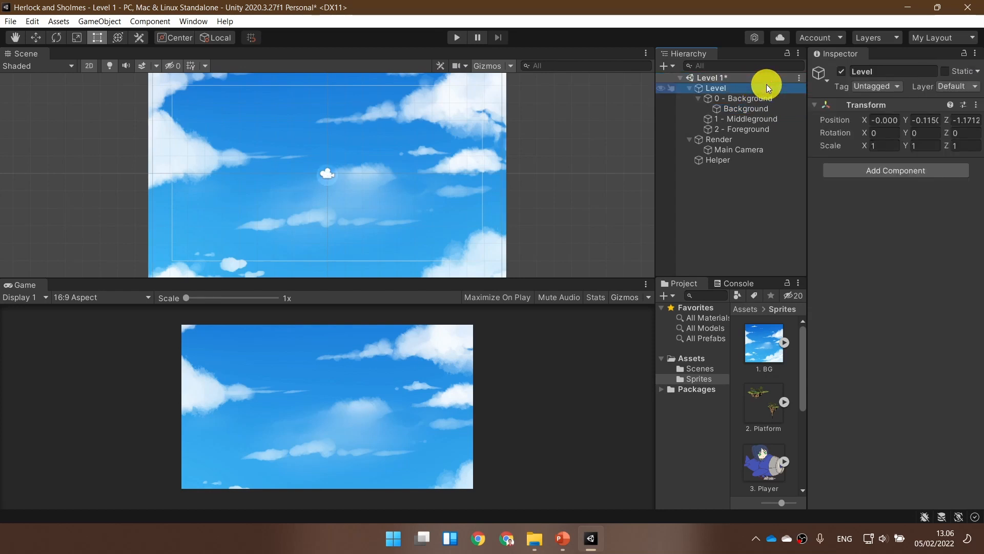
# - Set the Level object's position to X 0, Y 0, Z 0
pyautogui.click(884, 120)
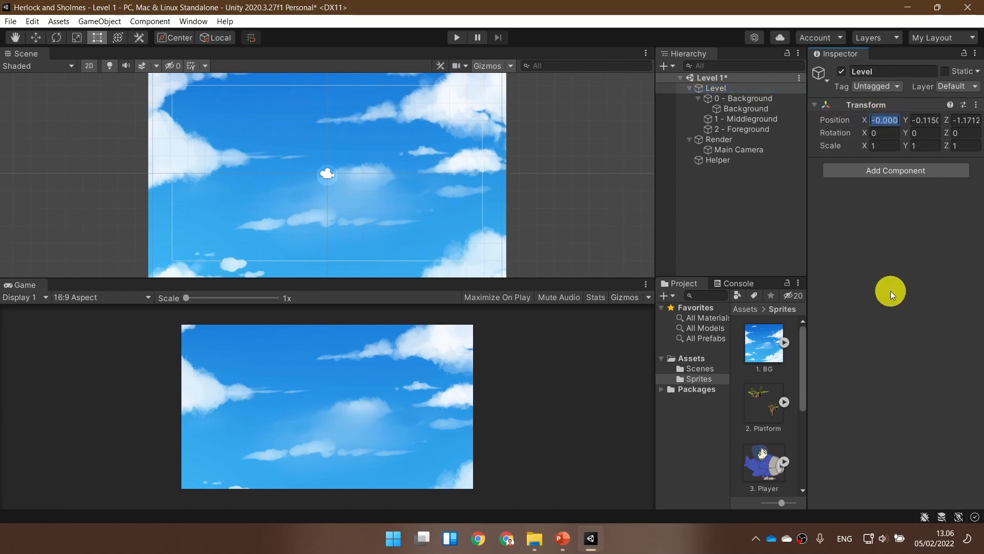
pyautogui.write('0')
pyautogui.press('Tab')
pyautogui.write('0')
pyautogui.press('Tab')
pyautogui.write('0')
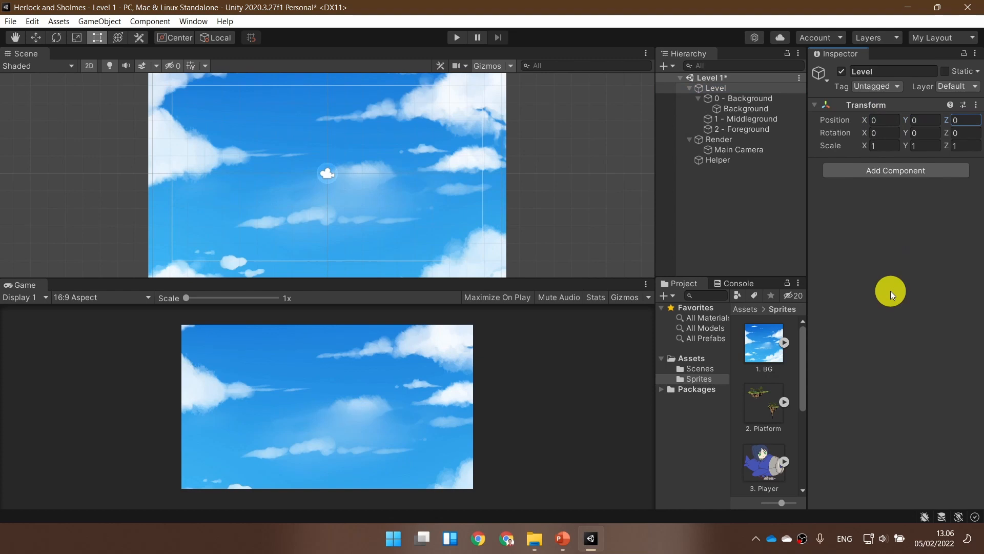
# - Check the positions of the three layer objects and Render, and set the Helper object's position to 0, 0, 0
pyautogui.click(749, 96)
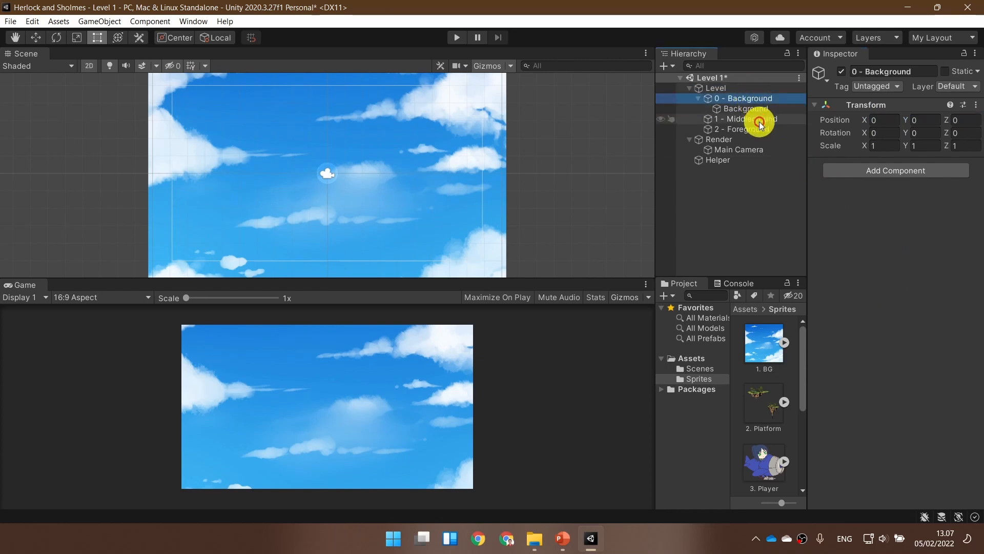
pyautogui.click(755, 118)
pyautogui.click(761, 131)
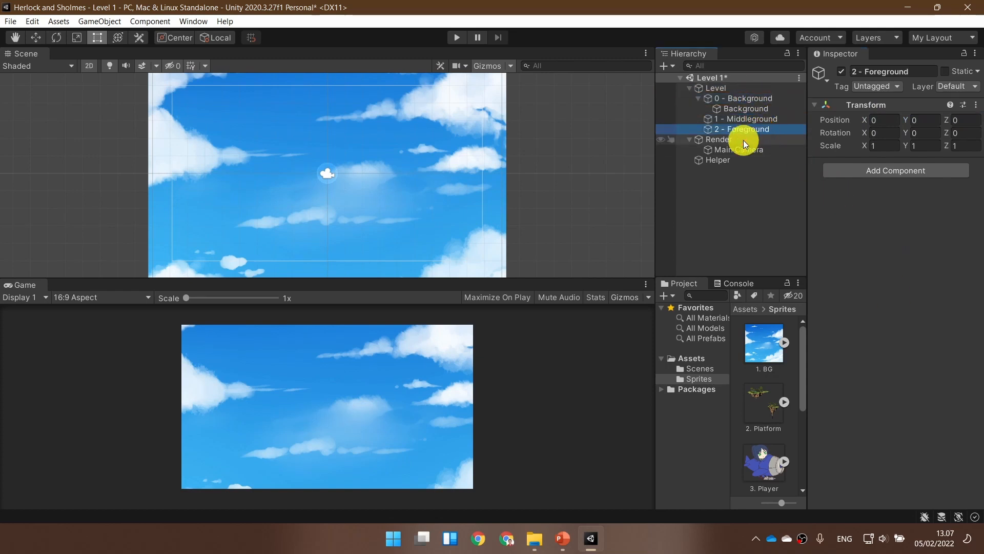
pyautogui.click(744, 140)
pyautogui.click(739, 159)
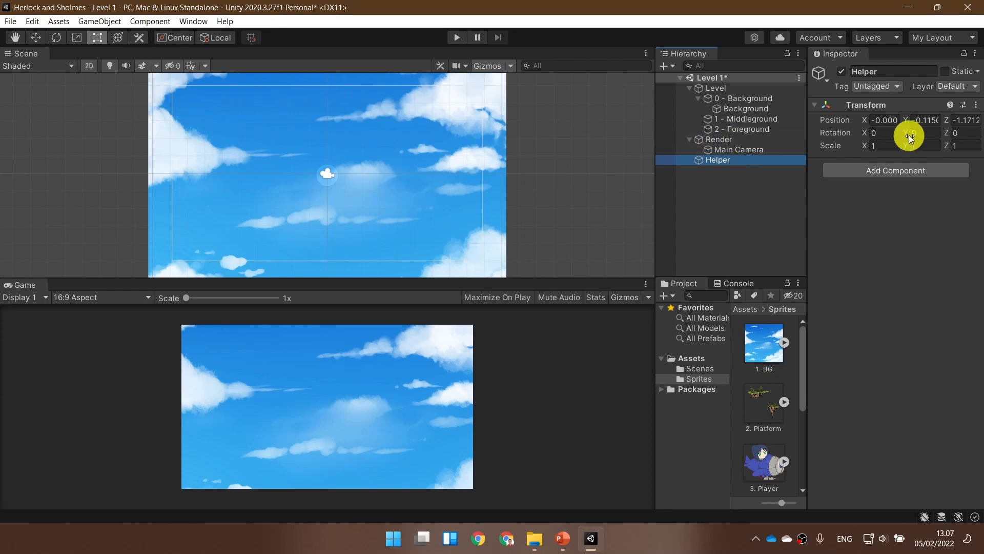
pyautogui.click(893, 205)
pyautogui.write('0')
pyautogui.press('Tab')
pyautogui.write('0')
pyautogui.press('Tab')
pyautogui.write('0')
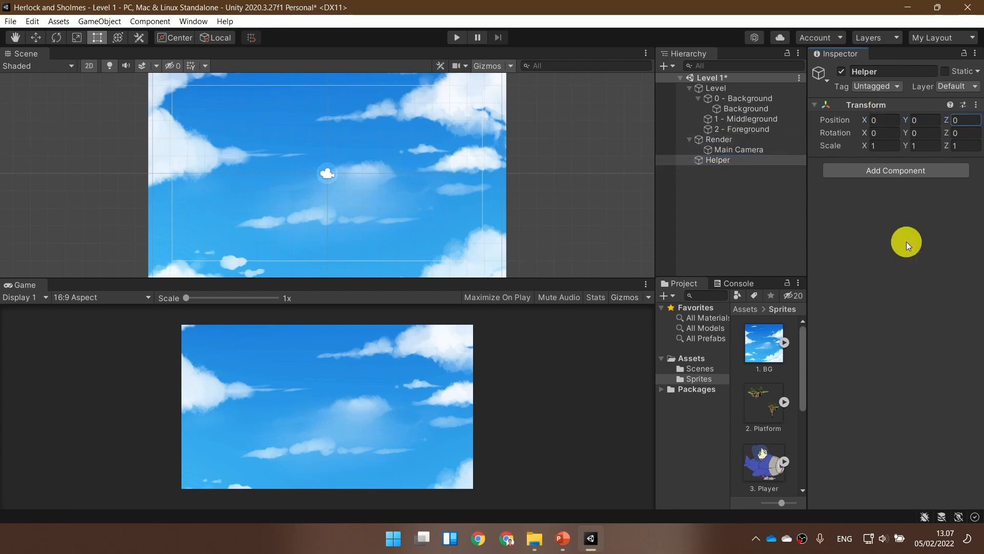
# - Set the Render object's position to X 0, Y 0, Z 0
pyautogui.click(729, 140)
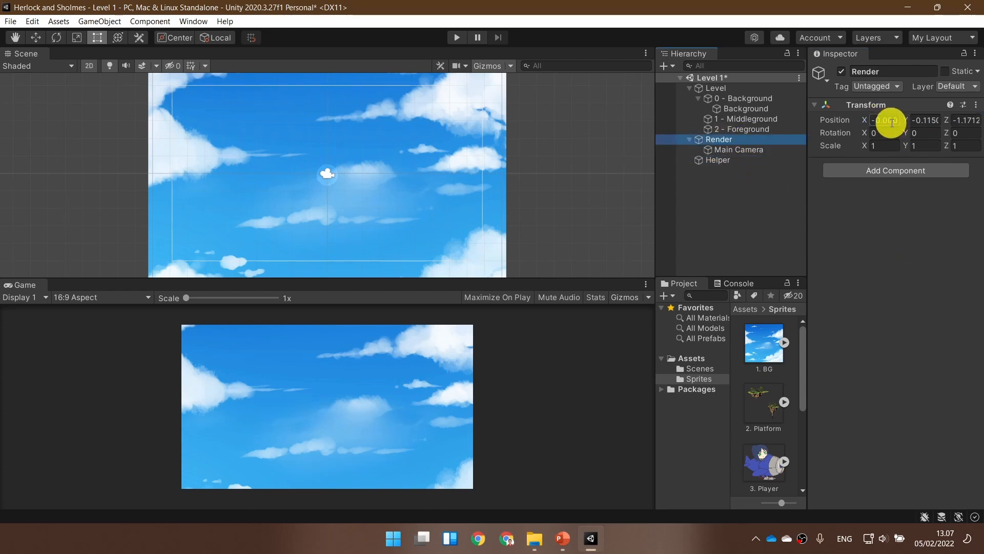
pyautogui.click(889, 275)
pyautogui.write('0')
pyautogui.press('Tab')
pyautogui.write('0')
pyautogui.press('Tab')
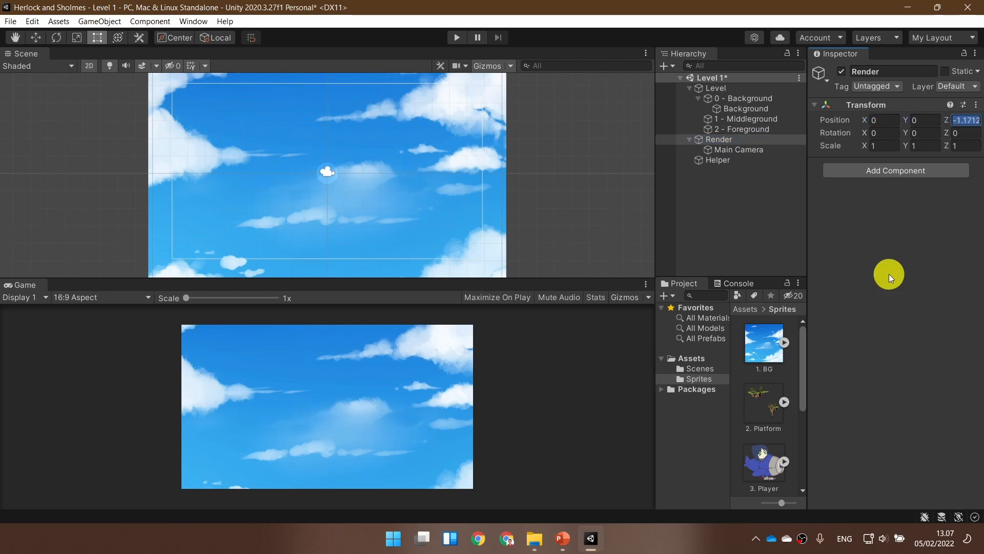
pyautogui.write('0')
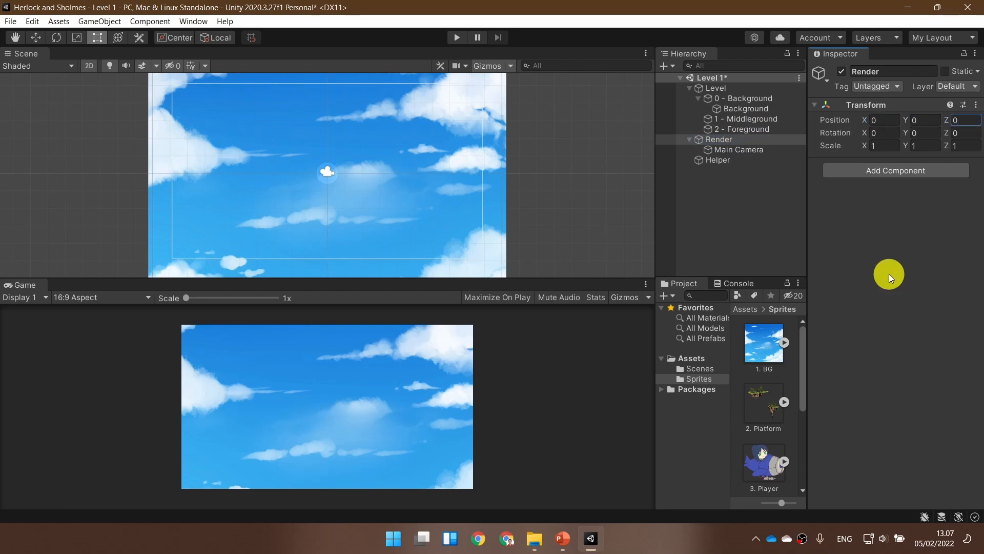
# - Set the Main Camera's position to X 0, Y 0, Z -10
pyautogui.click(747, 149)
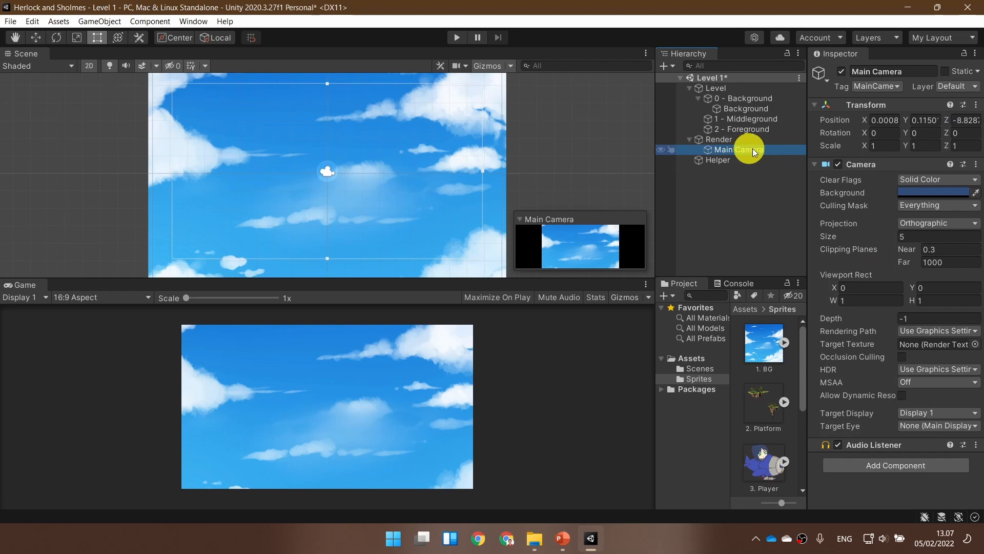
pyautogui.click(884, 119)
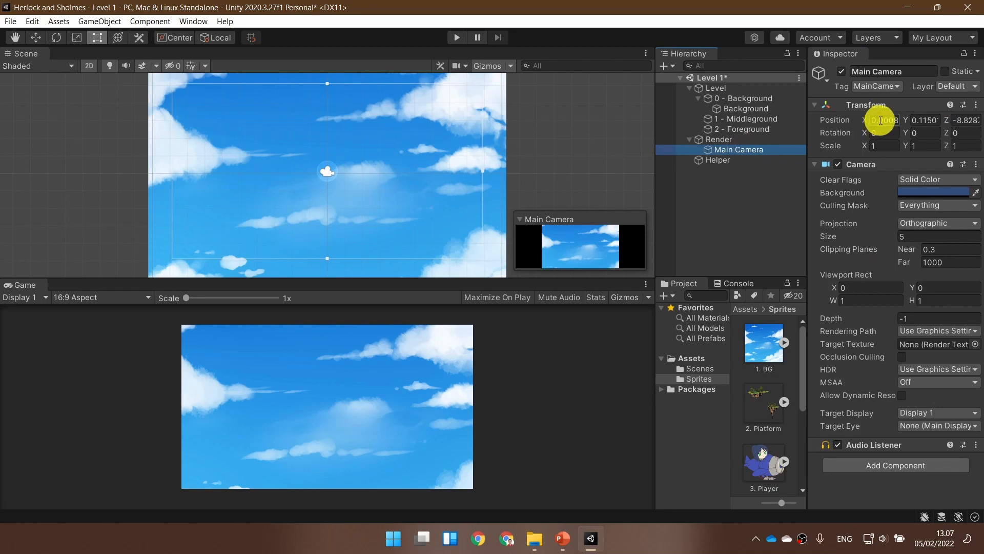
pyautogui.click(725, 227)
pyautogui.click(762, 148)
pyautogui.click(887, 119)
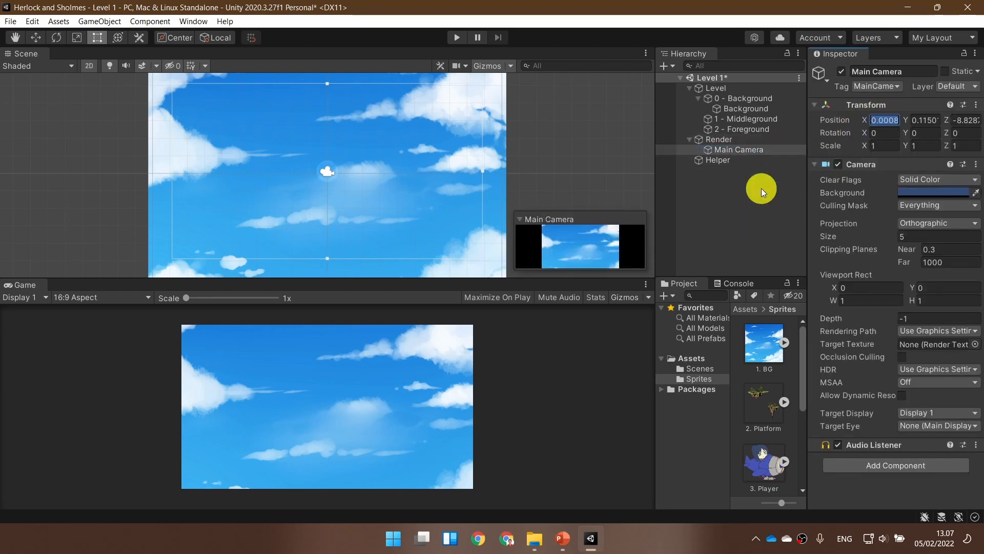
pyautogui.write('0')
pyautogui.press('Tab')
pyautogui.write('0')
pyautogui.press('Tab')
pyautogui.write('-')
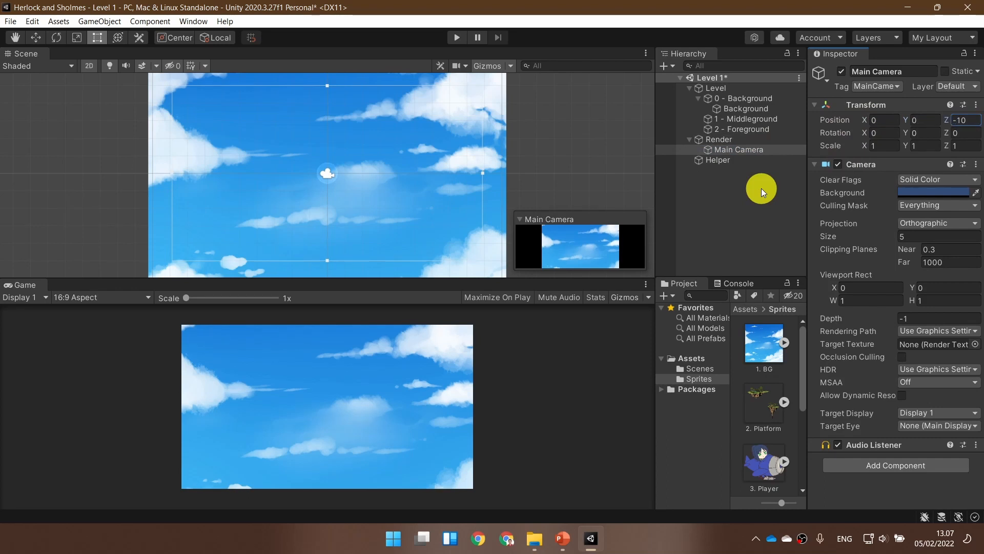
# - Check the positions of Helper, Main Camera, Render, 2 - Foreground and 1 - Middleground, and set the Background sprite's position to 0, 0, 0
pyautogui.click(754, 159)
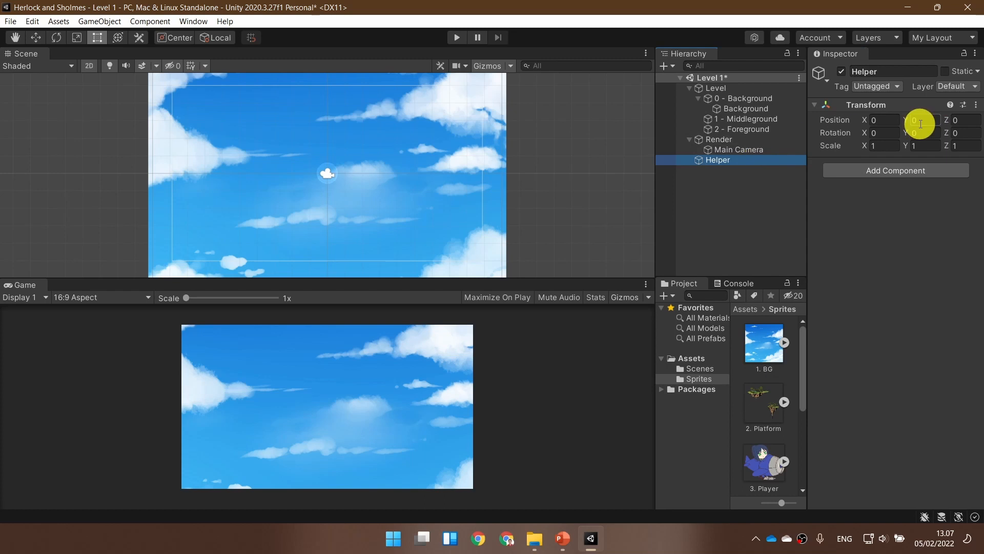
pyautogui.click(761, 149)
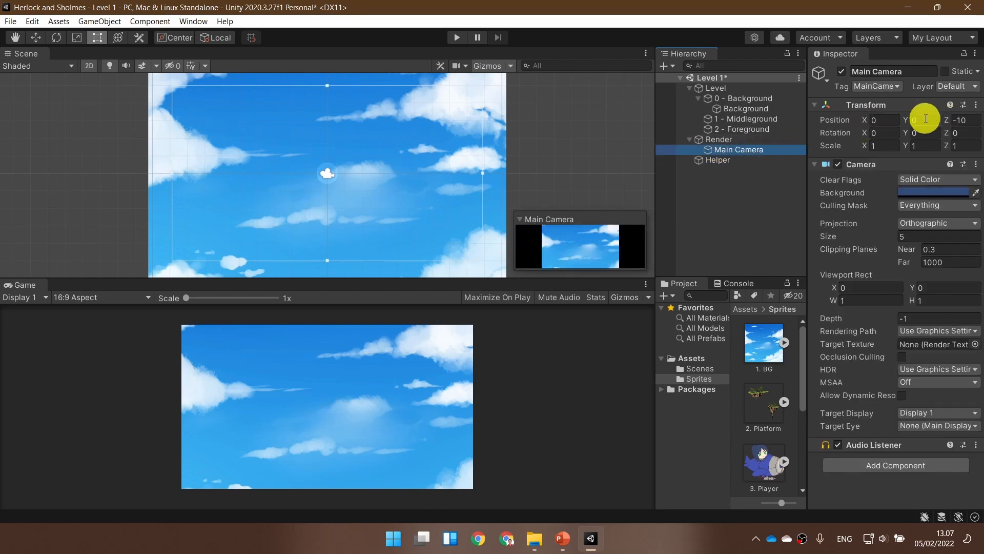
pyautogui.click(739, 140)
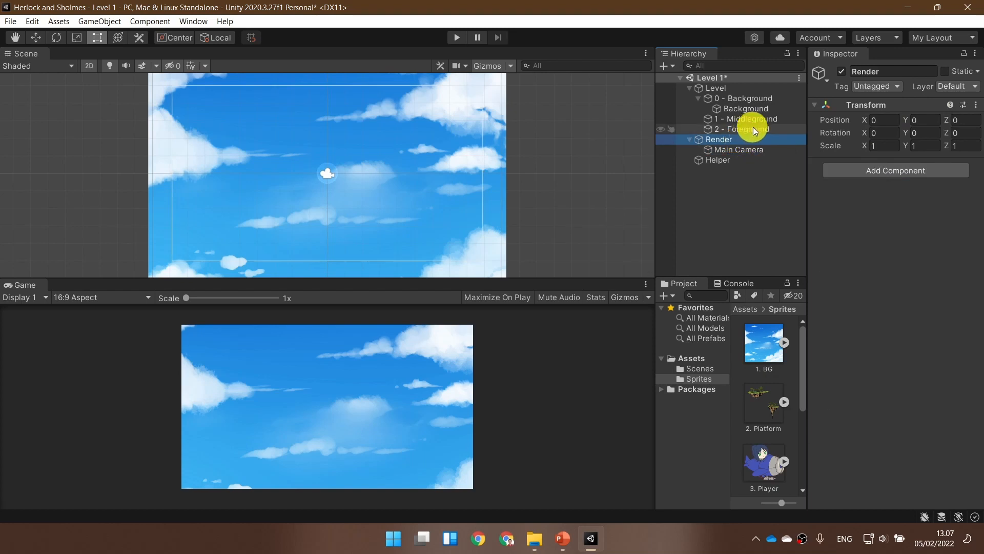
pyautogui.click(764, 129)
pyautogui.click(761, 118)
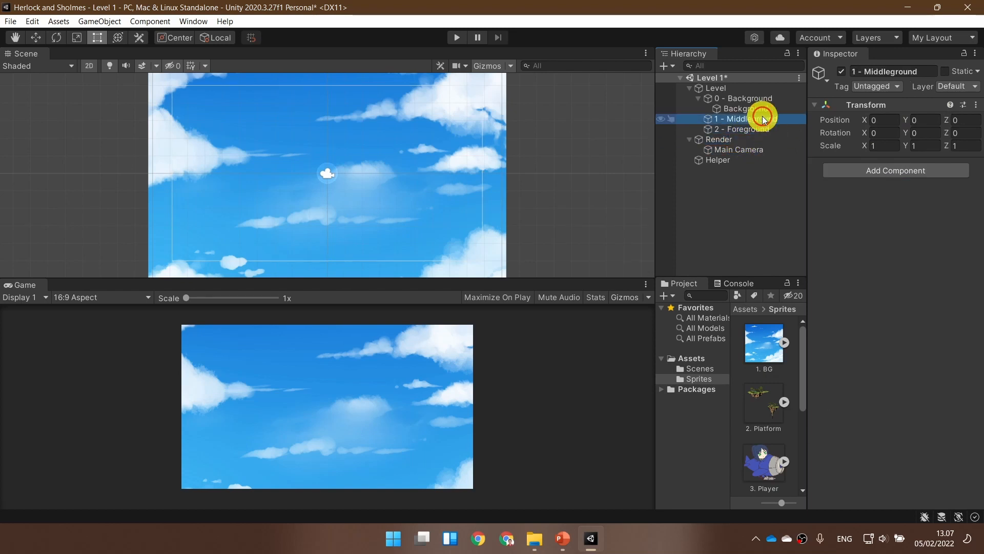
pyautogui.click(763, 108)
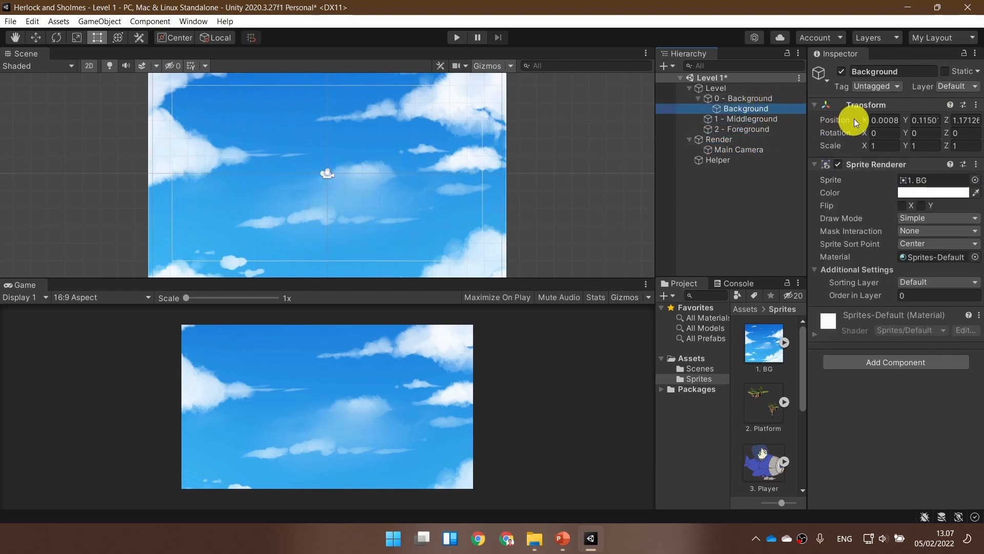
pyautogui.click(885, 120)
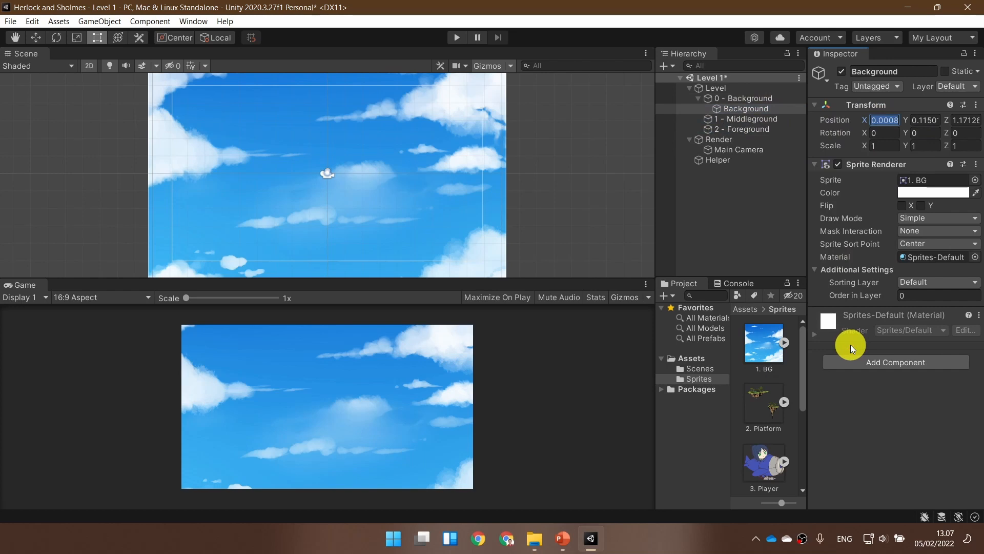
pyautogui.write('0')
pyautogui.press('Tab')
pyautogui.write('0')
pyautogui.press('Tab')
pyautogui.write('0')
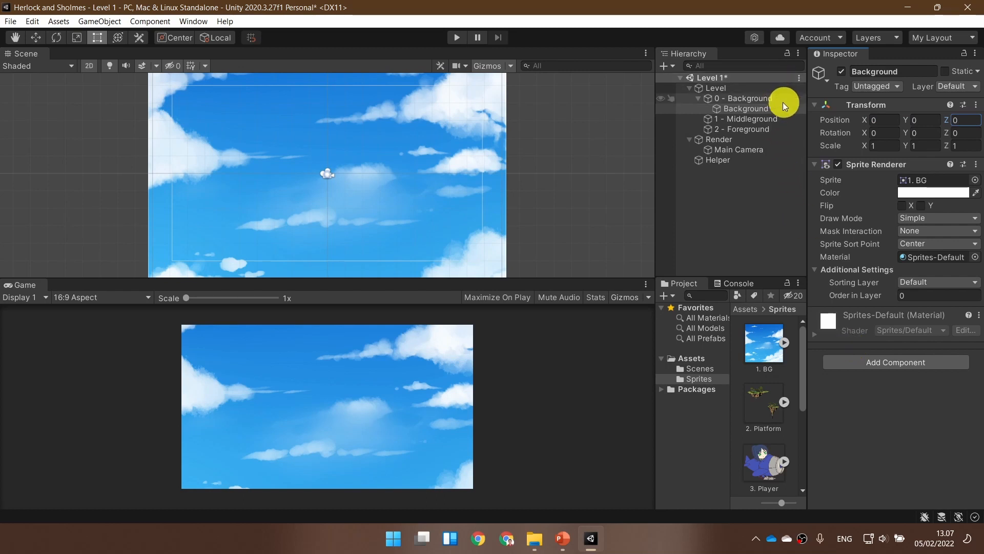
pyautogui.moveTo(780, 100); pyautogui.dragTo(755, 88)
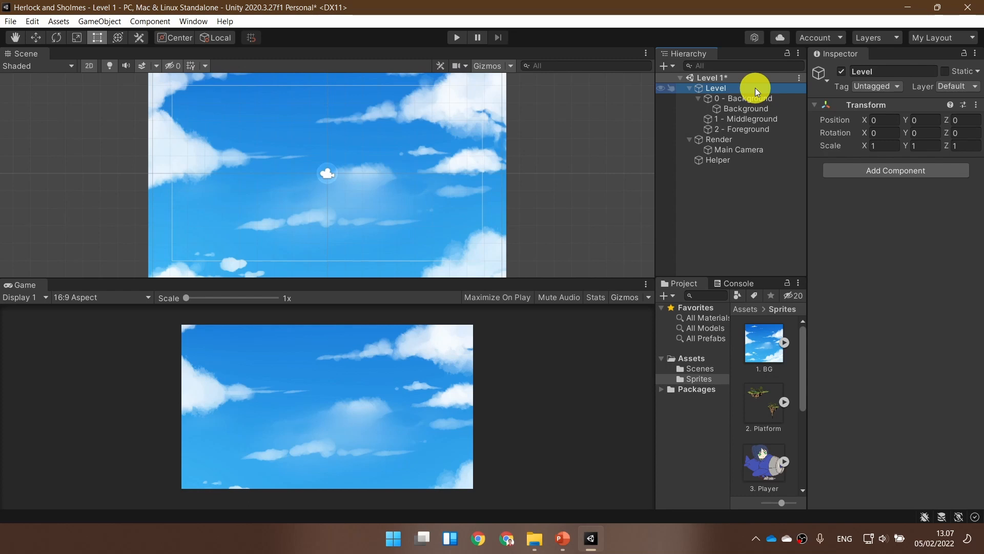
# - Switch to PowerPoint for the Background Elements slide, and view 2. Platform.png from the Herlock and Sholmes Assets folder
pyautogui.click(570, 540)
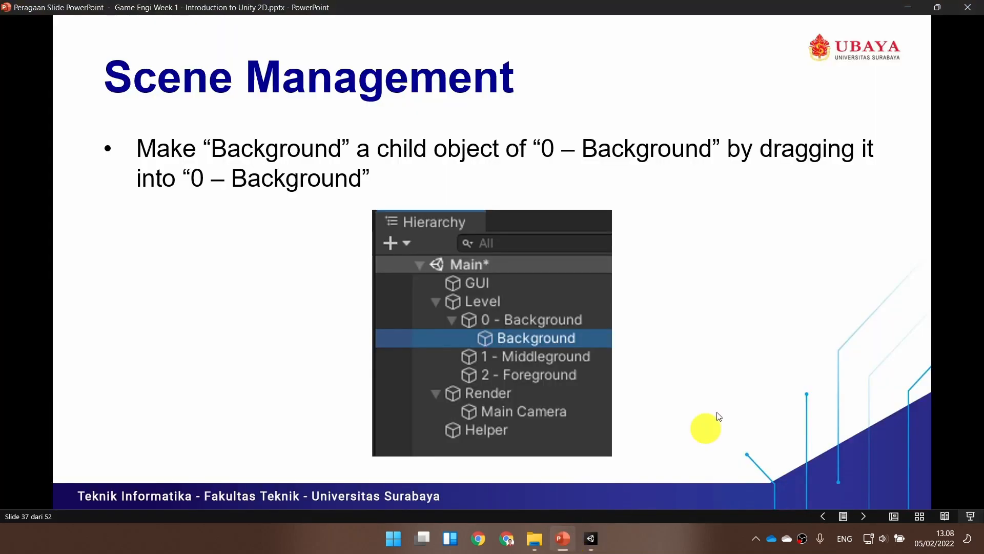
pyautogui.press('Right')
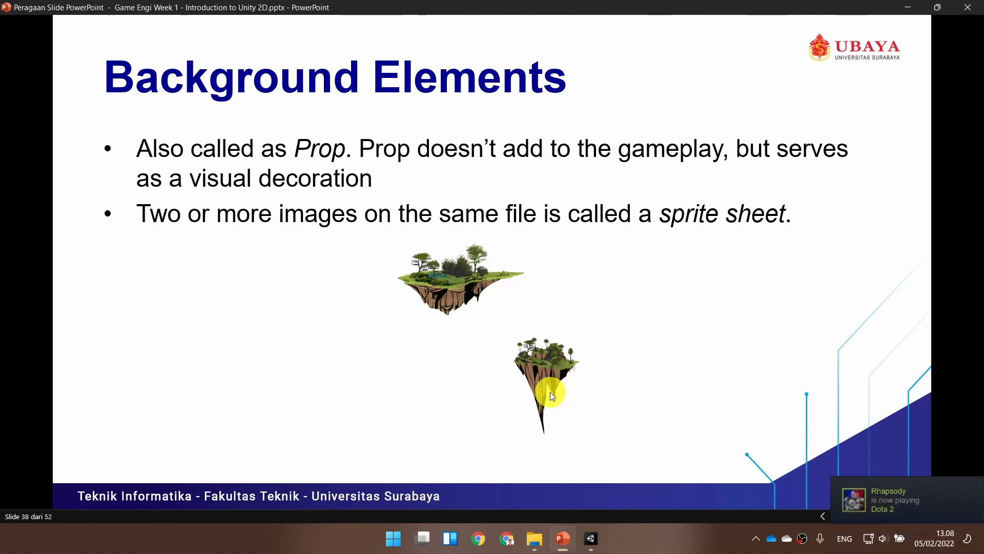
pyautogui.click(535, 538)
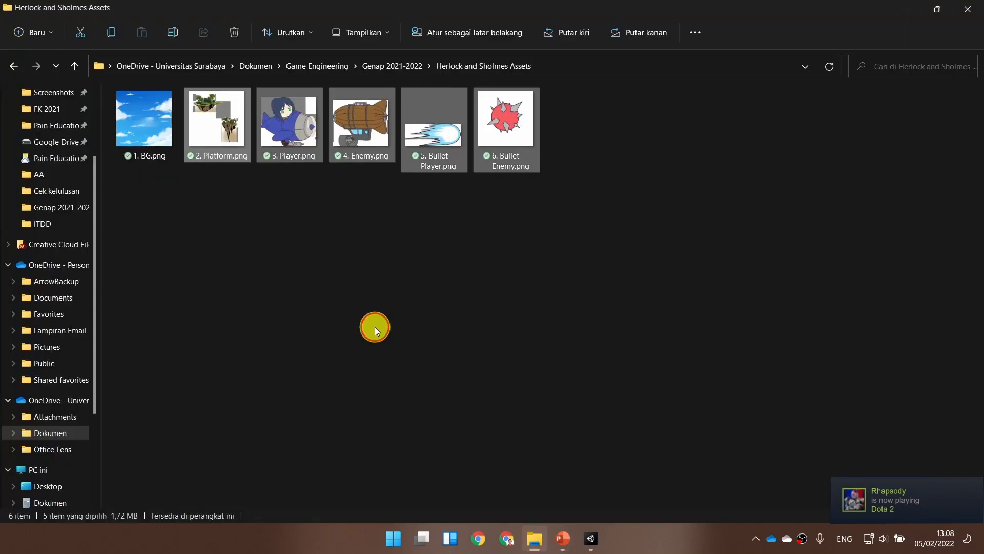
pyautogui.click(210, 142)
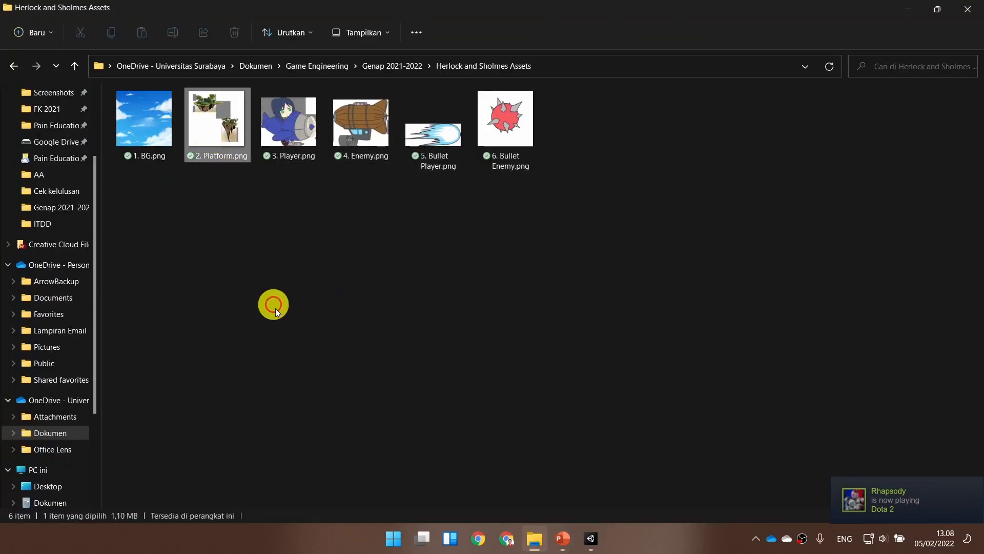
pyautogui.doubleClick(213, 116)
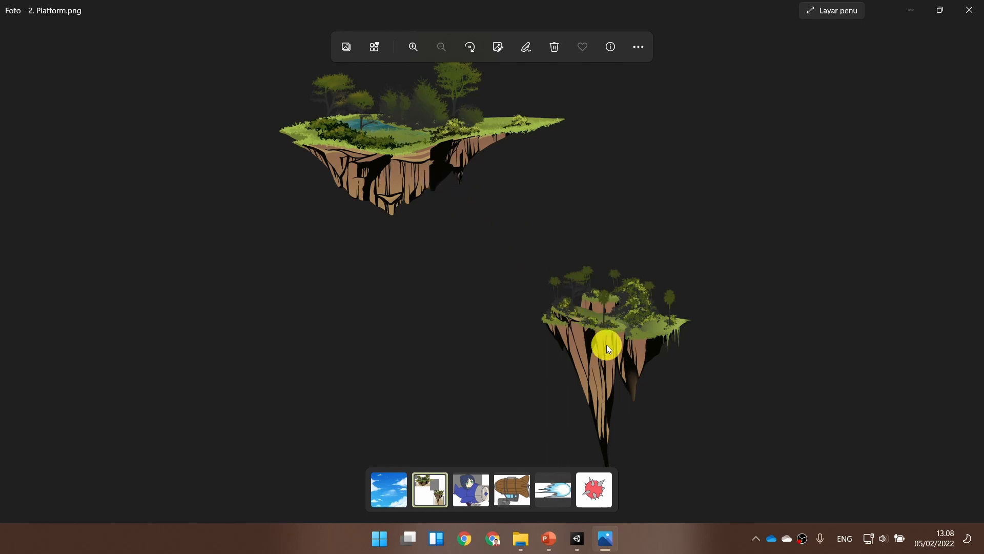
pyautogui.click(968, 10)
pyautogui.click(562, 538)
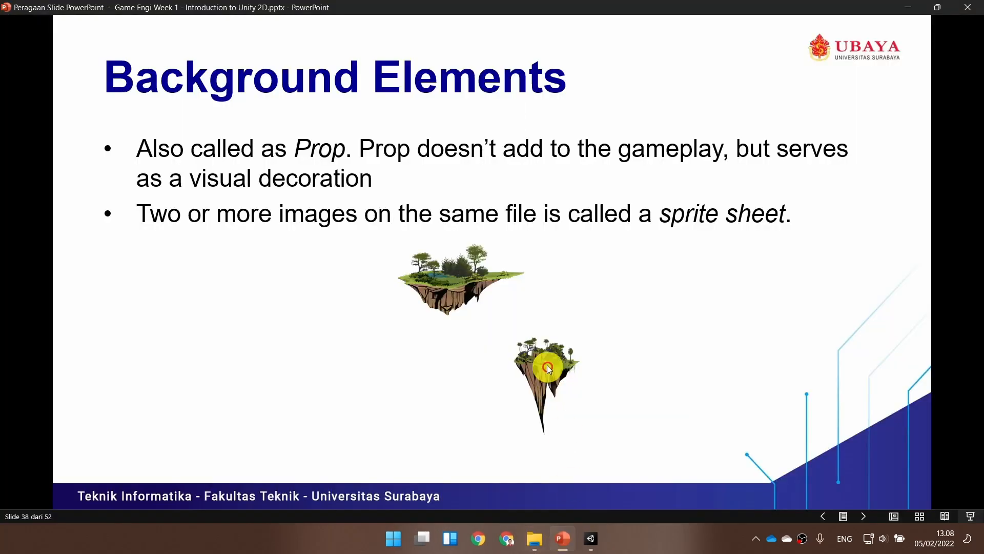
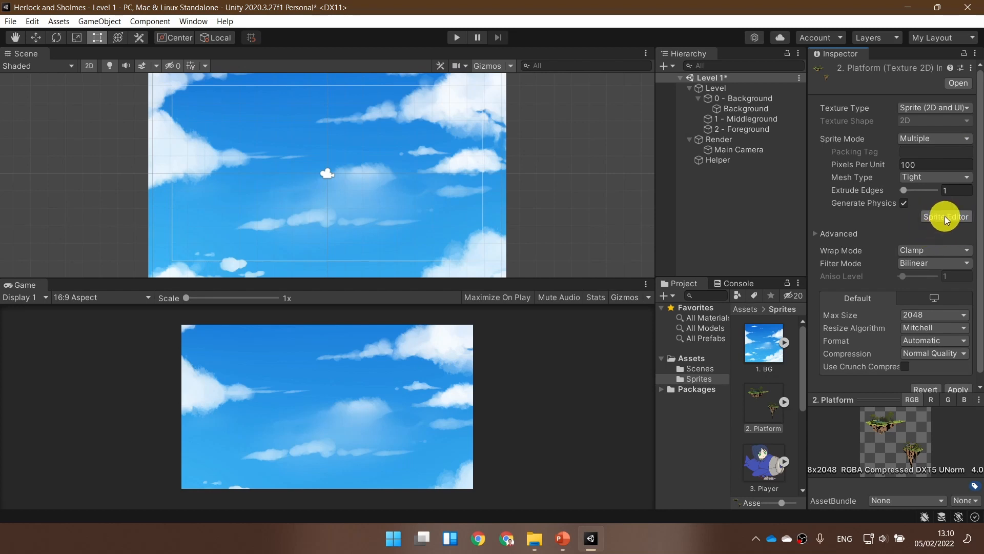
# - Apply the pending import settings of 2. Platform and open it in the Sprite Editor, with the editor window moved over the scene
pyautogui.click(945, 216)
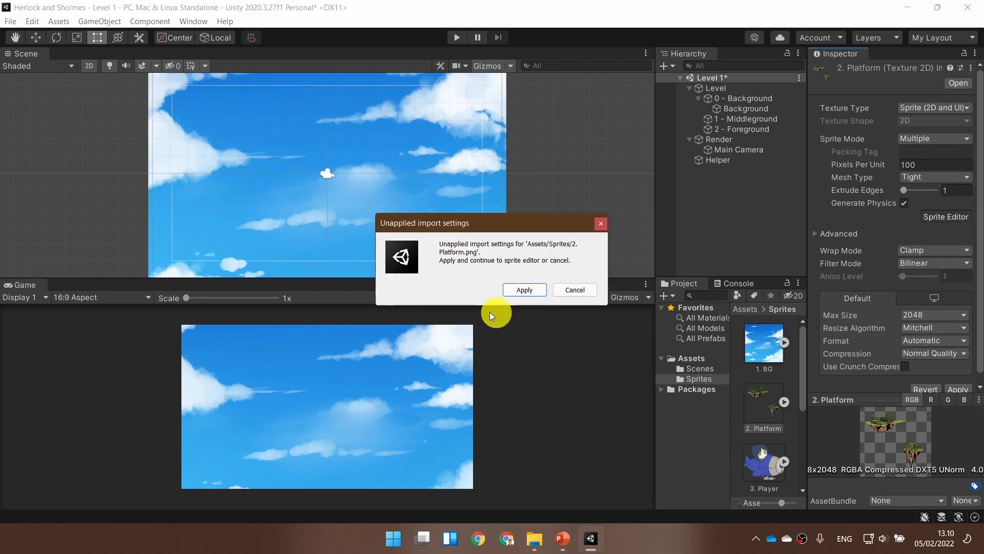
pyautogui.click(525, 290)
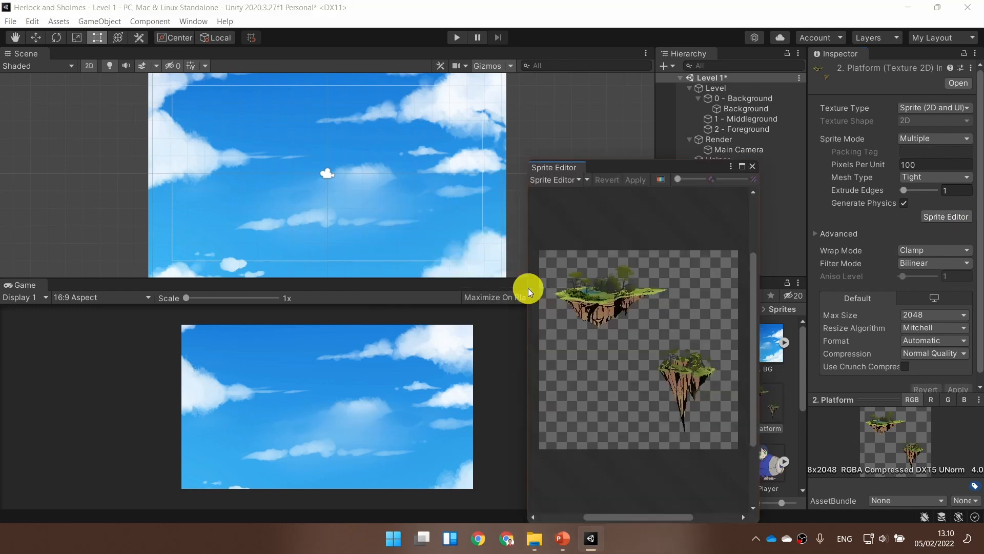
pyautogui.moveTo(626, 169); pyautogui.dragTo(405, 98)
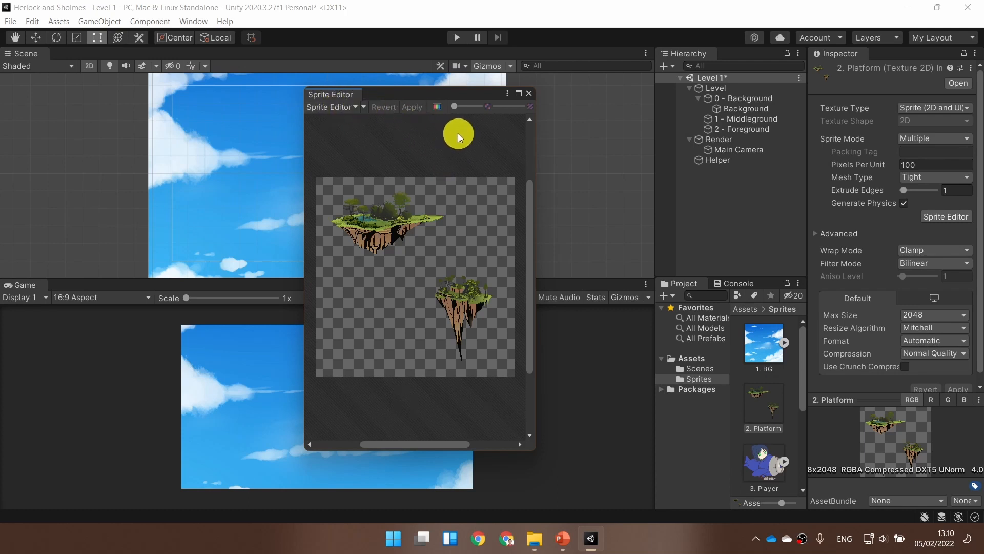
# - Widen the Sprite Editor window and slice the platform sheet with type Automatic, pivot Center and method Delete Existing
pyautogui.click(353, 108)
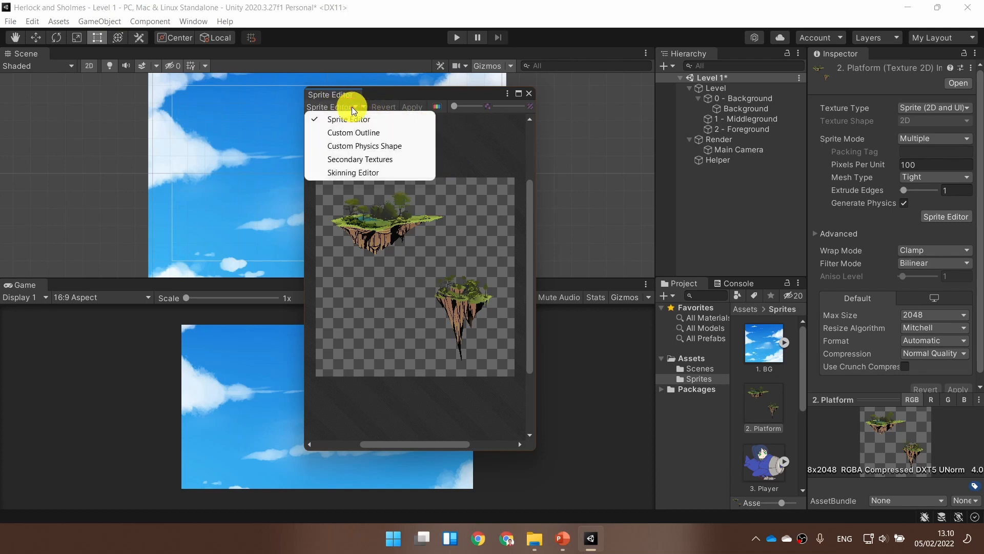
pyautogui.click(348, 119)
pyautogui.moveTo(536, 158); pyautogui.dragTo(728, 149)
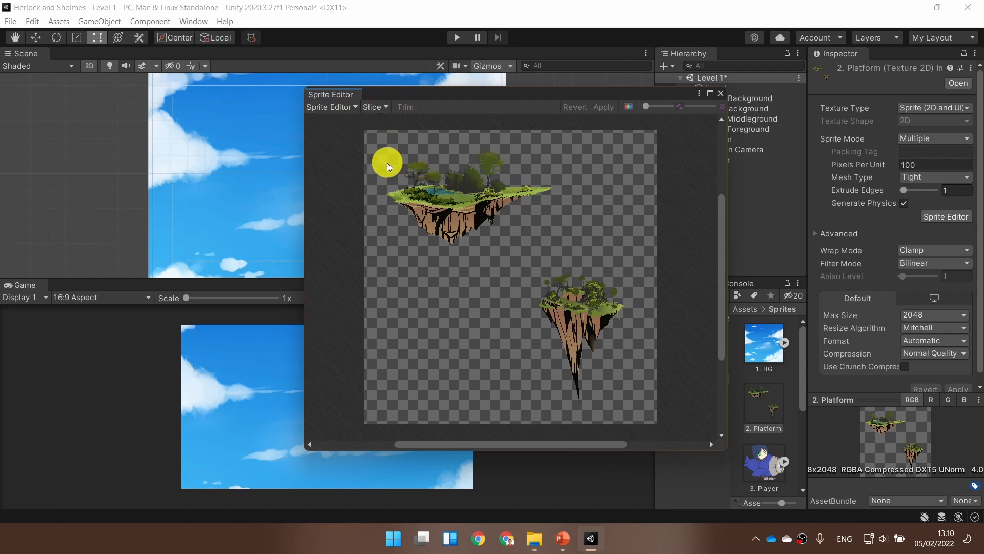
pyautogui.click(382, 107)
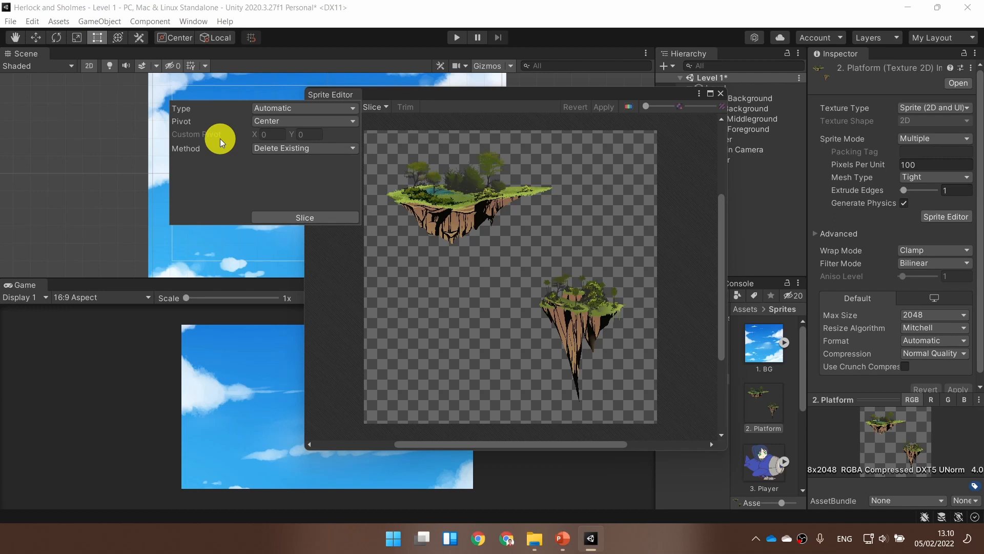
pyautogui.click(321, 222)
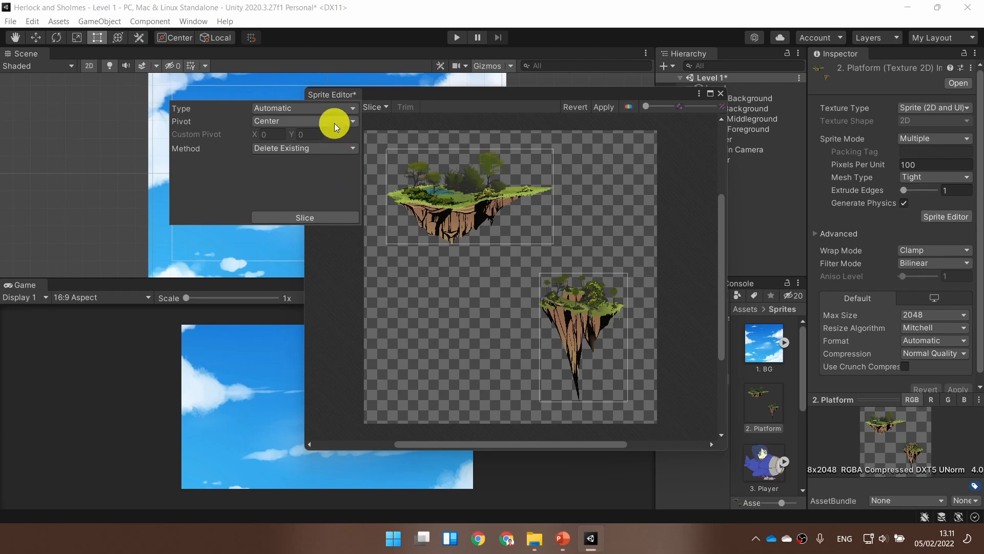
# - Examine the slicing options for Grid By Cell Size and Grid By Cell Count, and return the slice type to Automatic
pyautogui.click(341, 111)
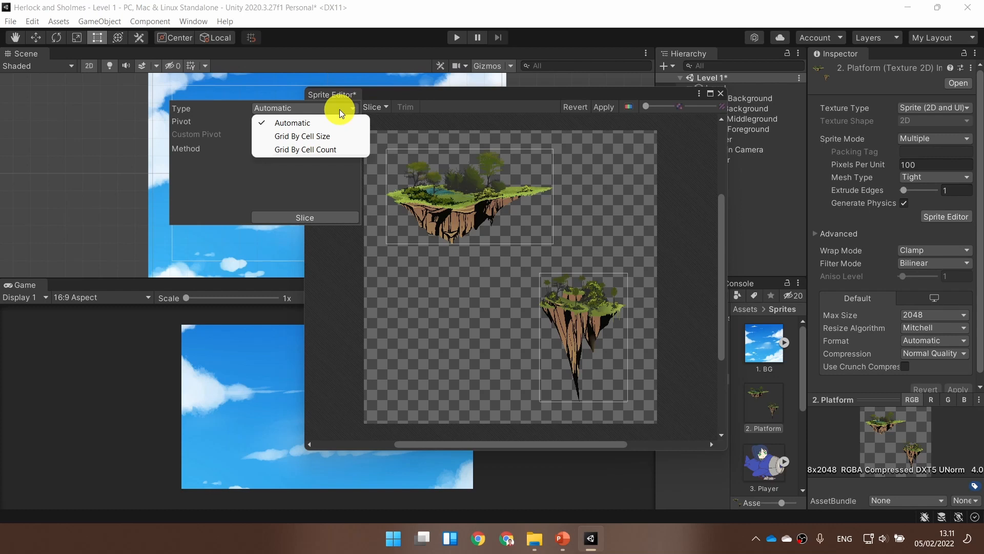
pyautogui.click(353, 137)
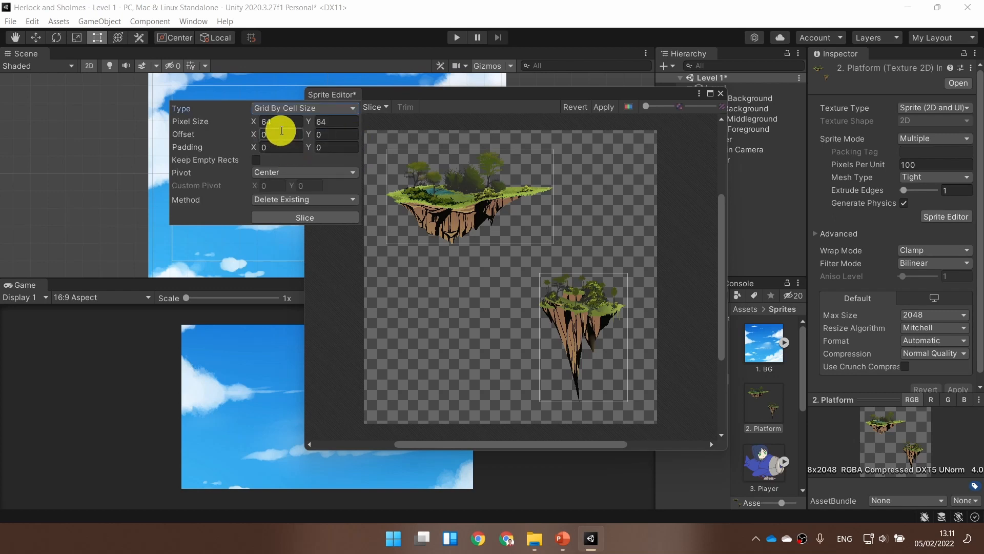
pyautogui.click(340, 107)
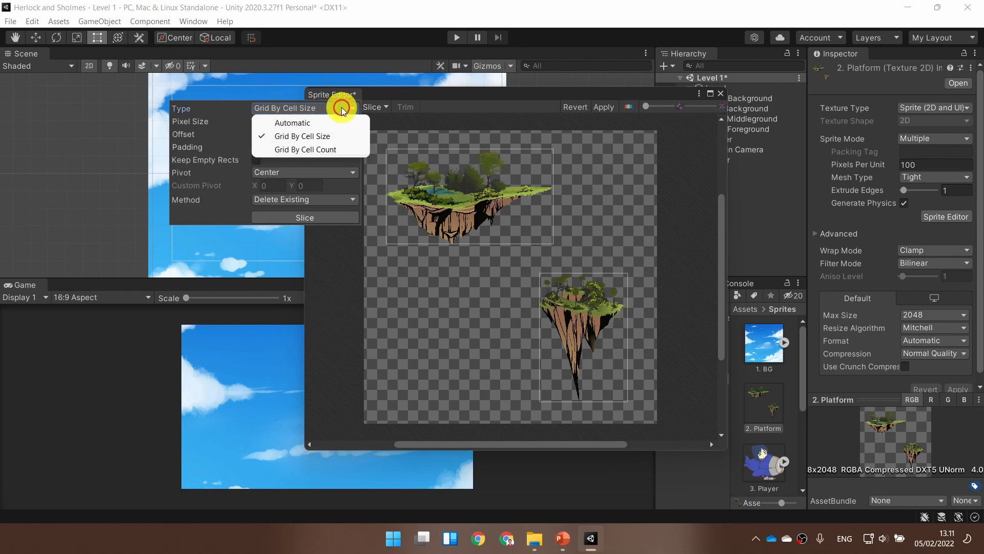
pyautogui.click(347, 149)
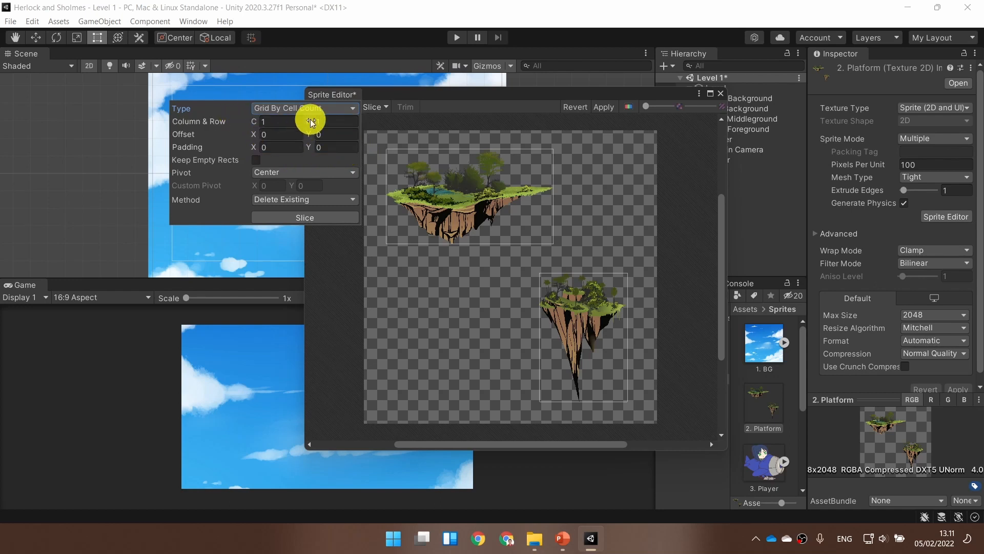
pyautogui.click(340, 106)
pyautogui.click(341, 123)
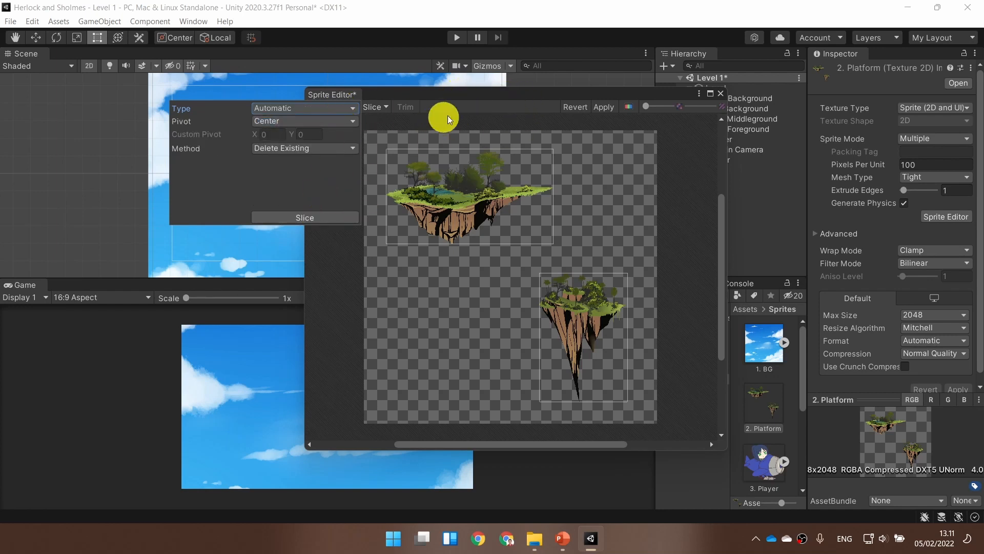
pyautogui.click(473, 97)
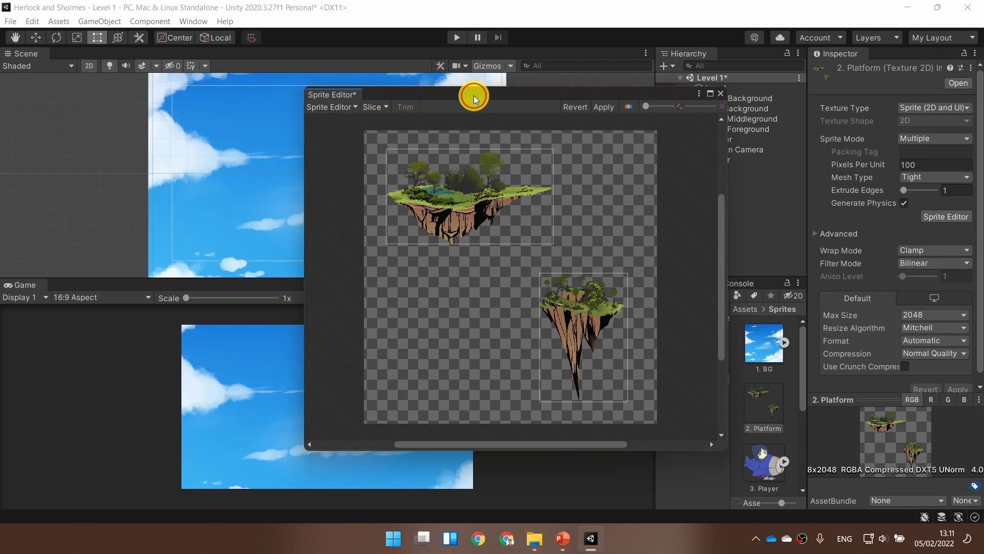
# - Apply the automatic slicing of the 2. Platform sheet and close the Sprite Editor
pyautogui.click(605, 110)
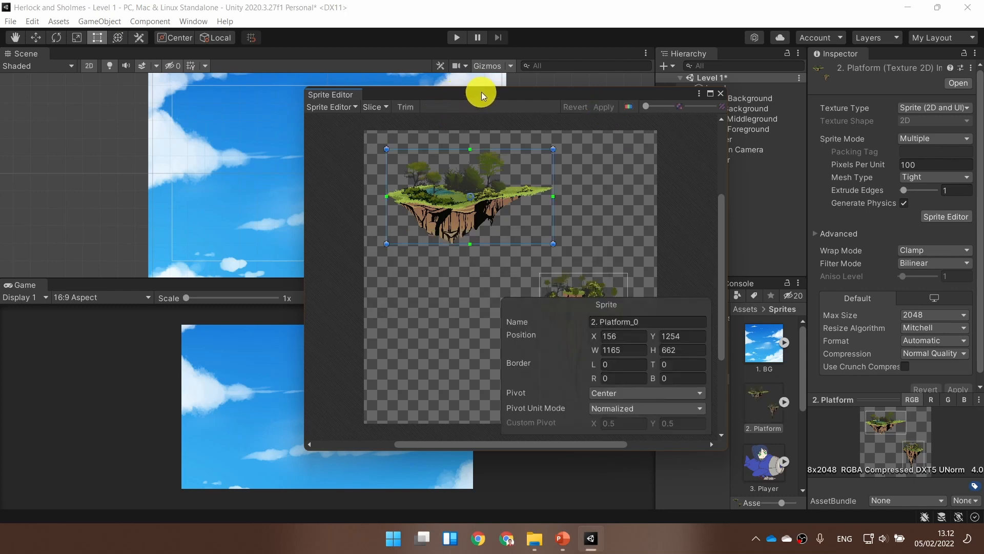
pyautogui.moveTo(483, 95); pyautogui.dragTo(336, 72)
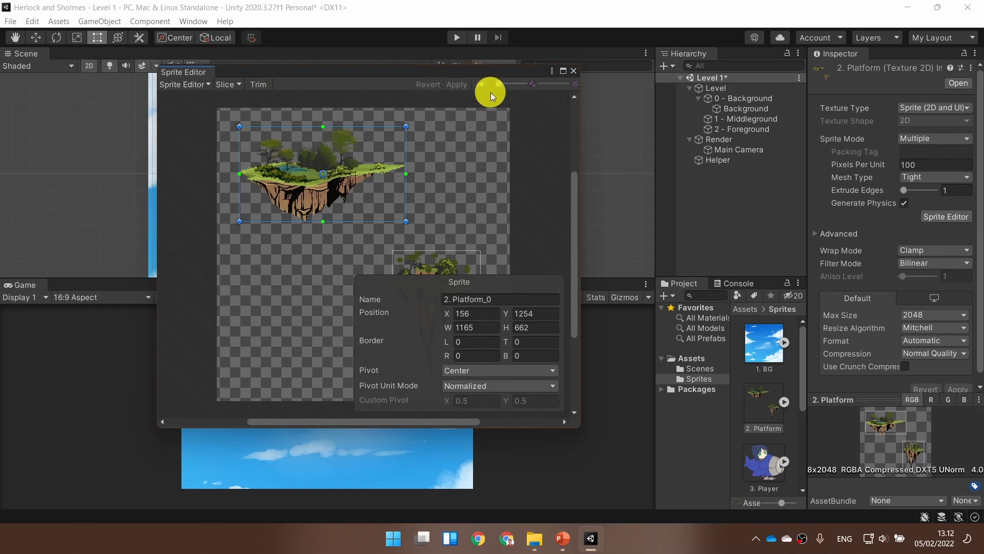
pyautogui.click(574, 72)
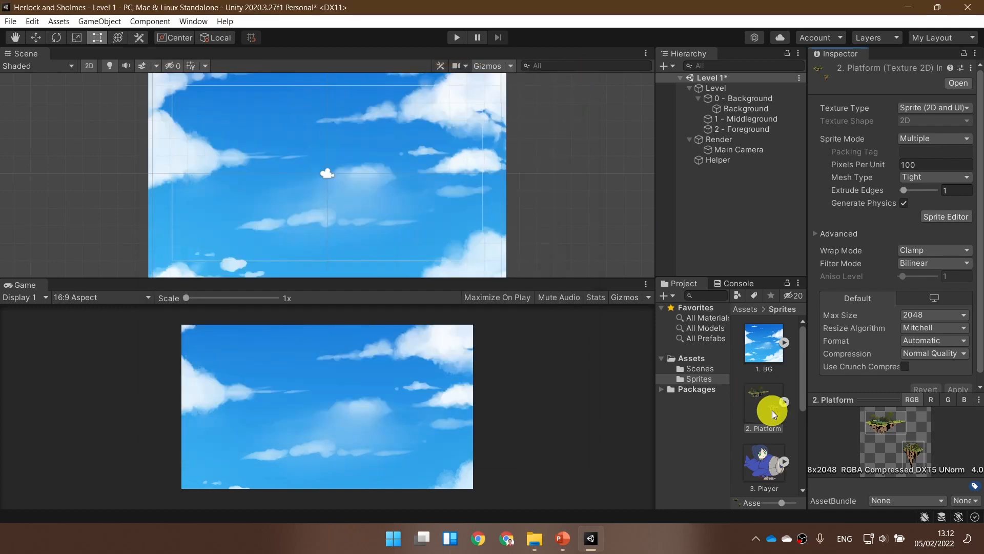
# - Expand the 1. BG asset to view the sprite it contains, and collapse it again
pyautogui.scroll(-1, 772, 410)
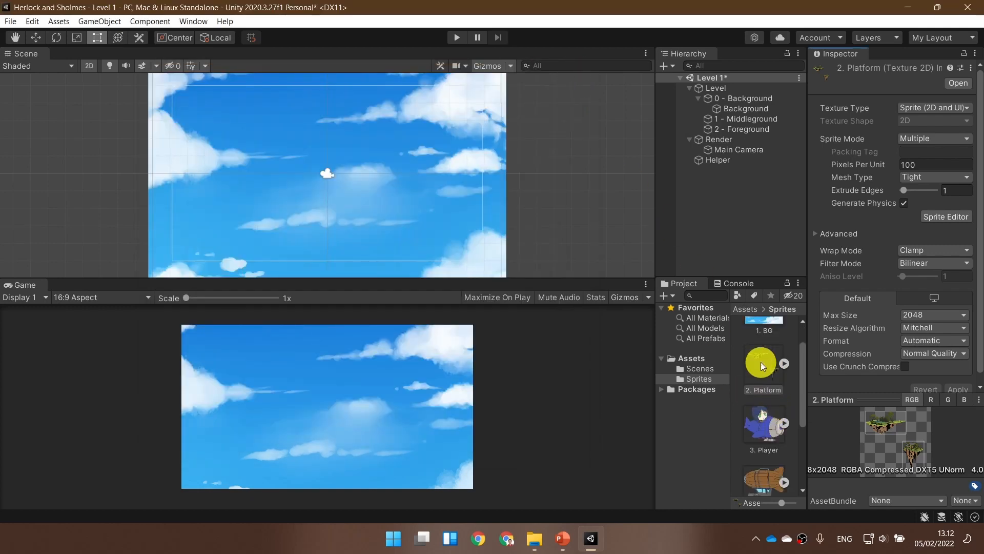
pyautogui.scroll(1, 788, 371)
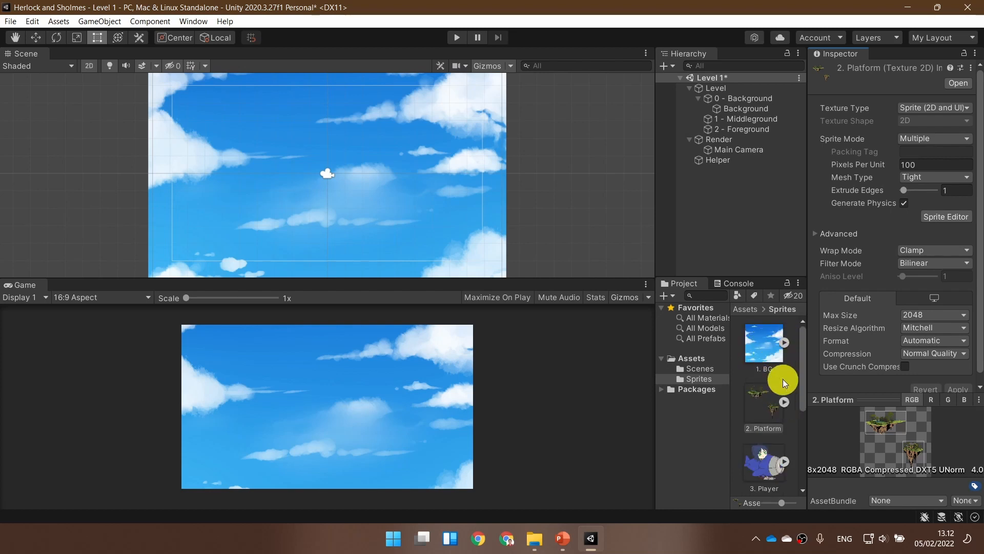
pyautogui.click(783, 340)
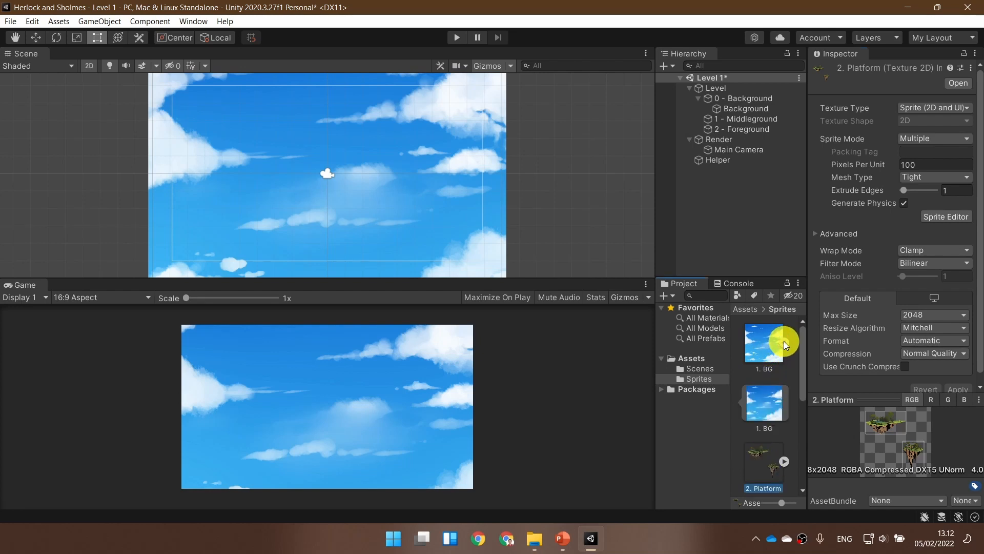
pyautogui.click(783, 340)
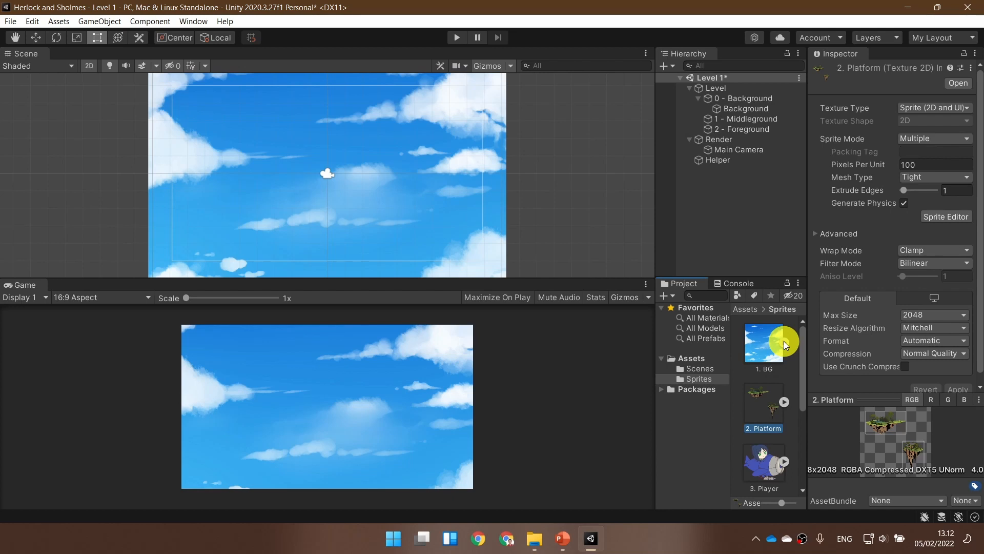
pyautogui.click(783, 340)
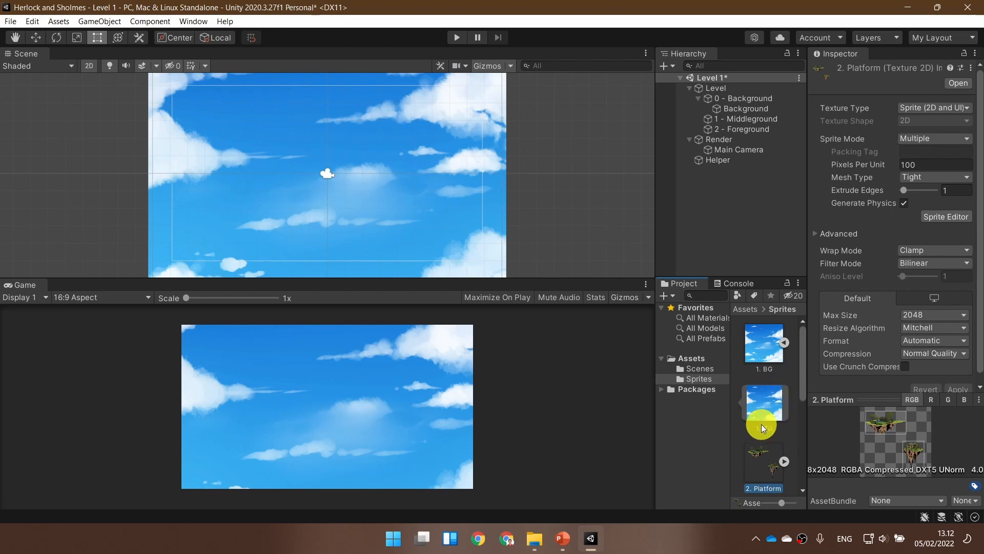
pyautogui.click(784, 342)
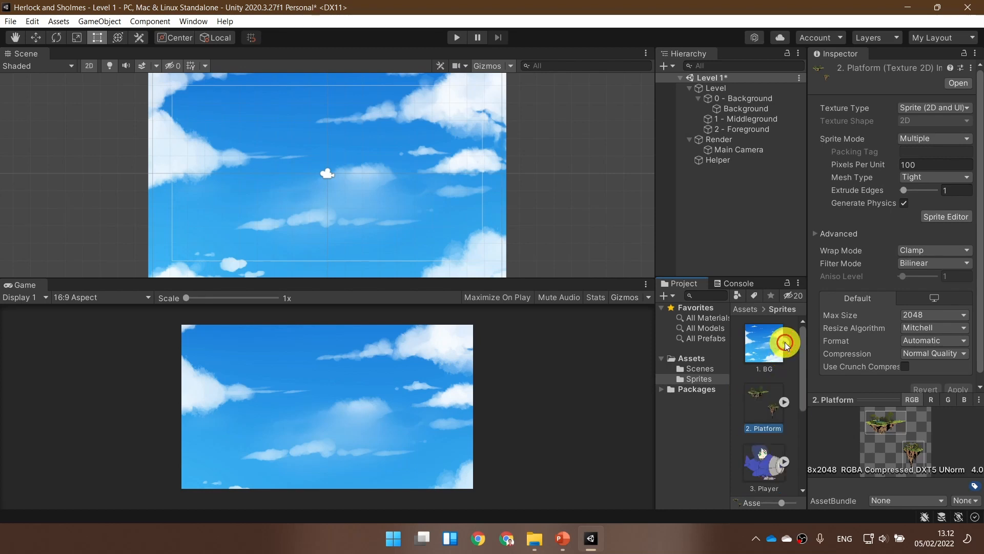
# - Expand the 2. Platform asset and inspect the name and pivot of each of its two sliced sprites
pyautogui.click(784, 402)
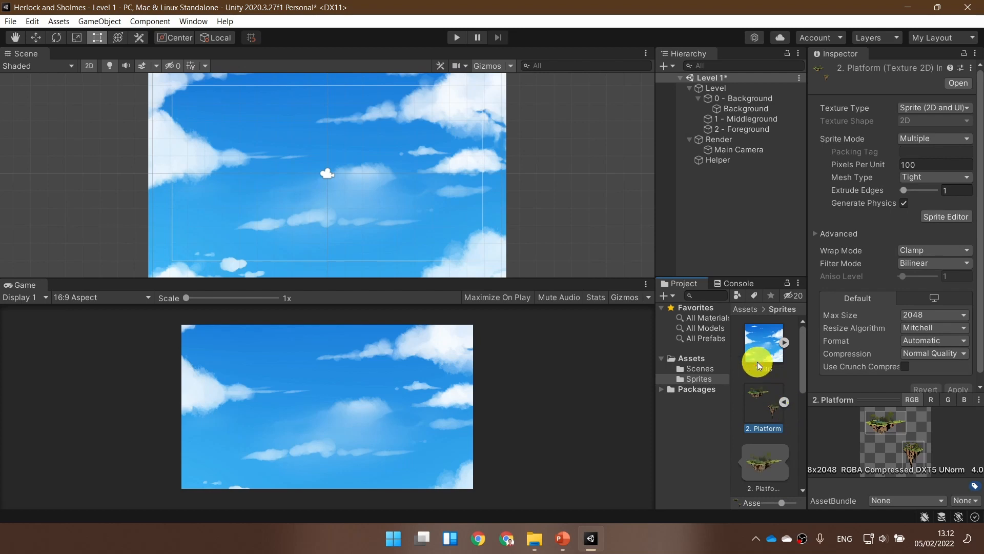
pyautogui.scroll(-2, 758, 361)
pyautogui.scroll(-2, 757, 361)
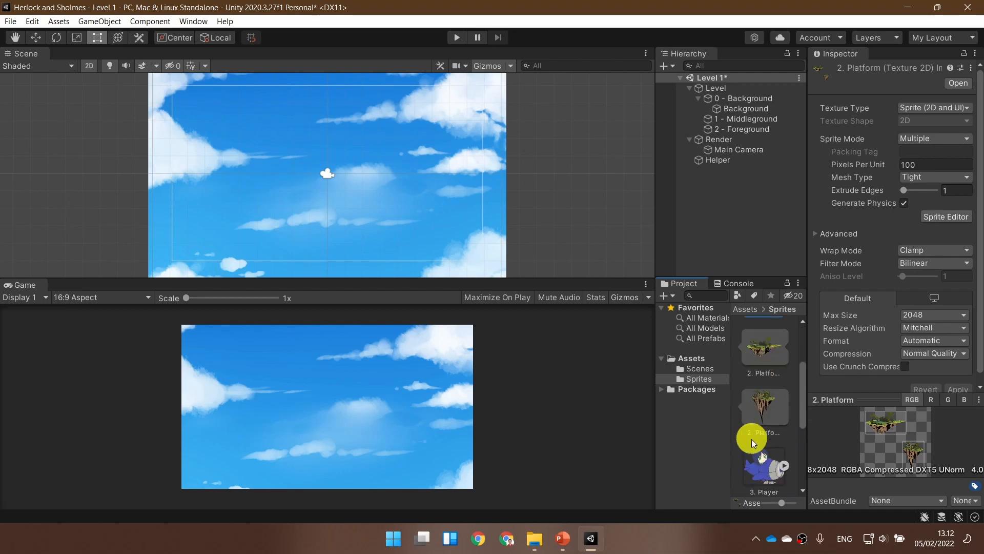
pyautogui.click(771, 353)
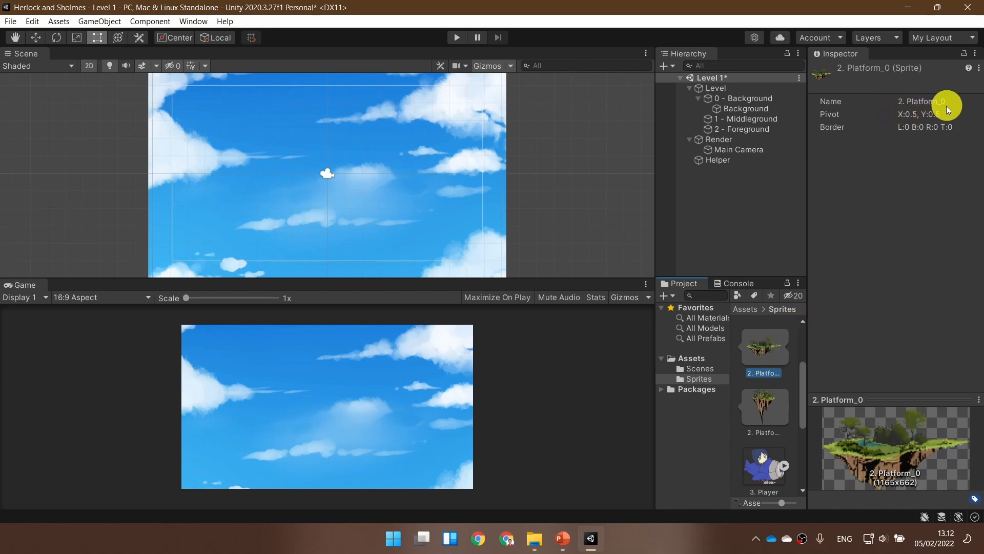
pyautogui.click(747, 416)
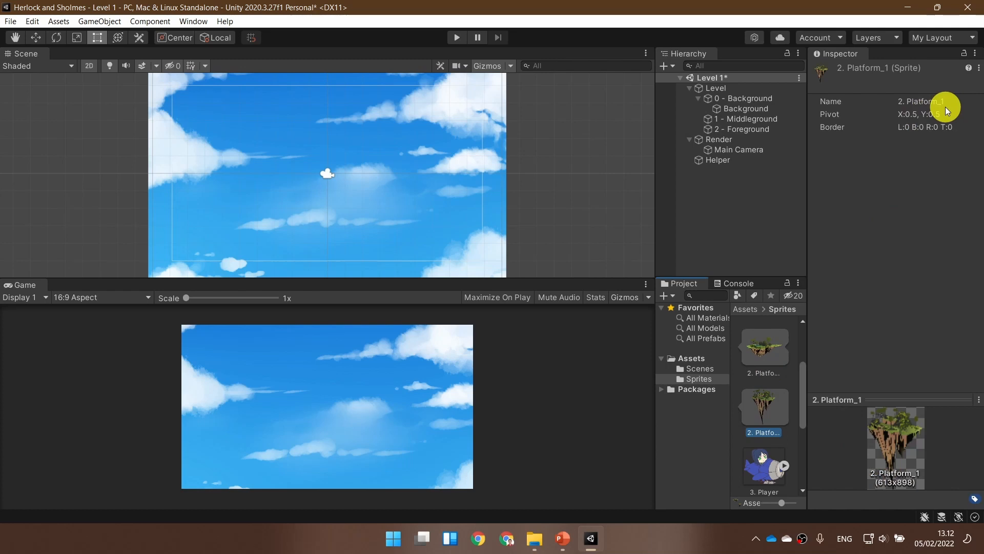
pyautogui.scroll(1, 757, 410)
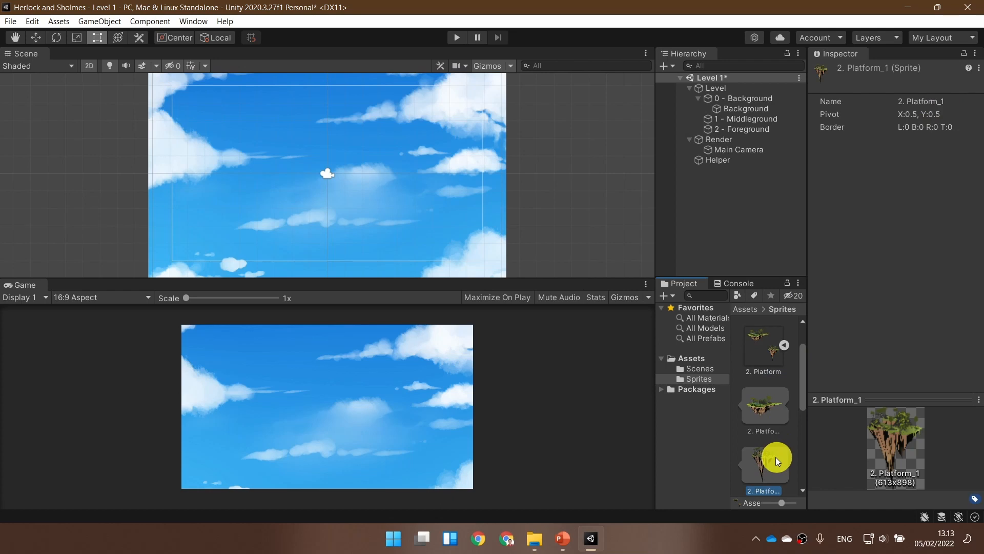
# - Switch to the PowerPoint slideshow and advance past Slice results to the Implementing to the Scene slide
pyautogui.click(569, 528)
pyautogui.click(589, 409)
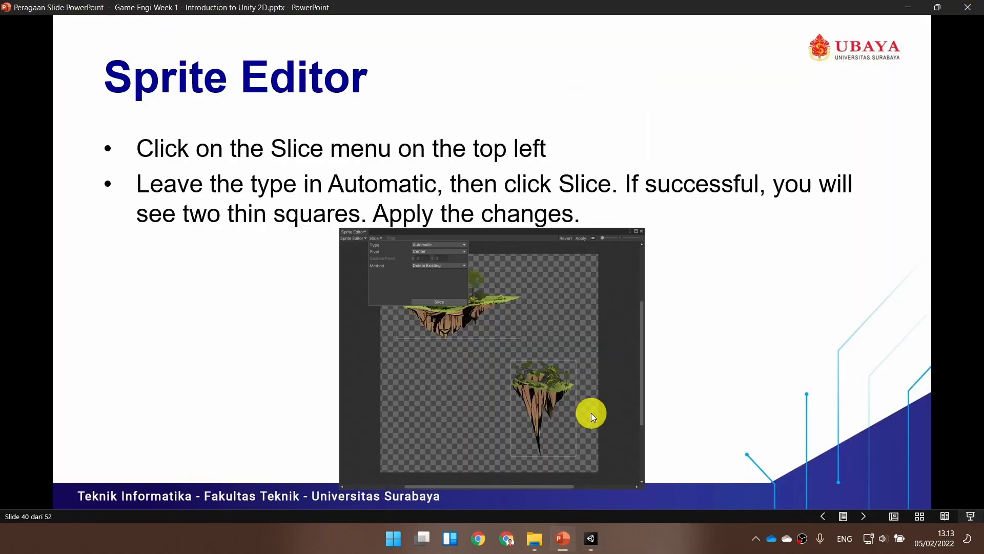
pyautogui.click(593, 409)
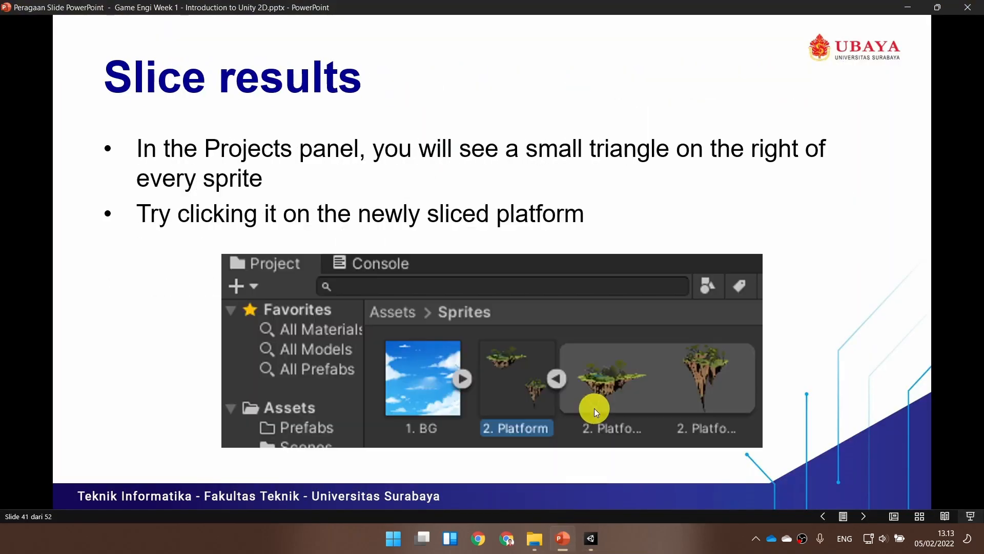
pyautogui.click(472, 186)
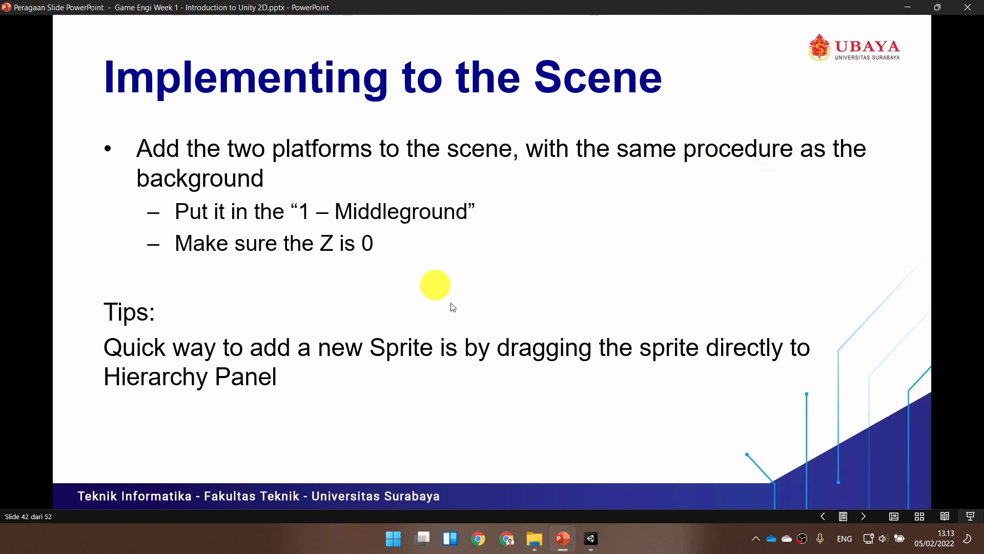
# - Switch to Unity and place 2. Platform_0 at about X -9.4, Y 2.1 and 2. Platform_1 at about X 10.8, Y -0.1 in the scene
pyautogui.click(595, 539)
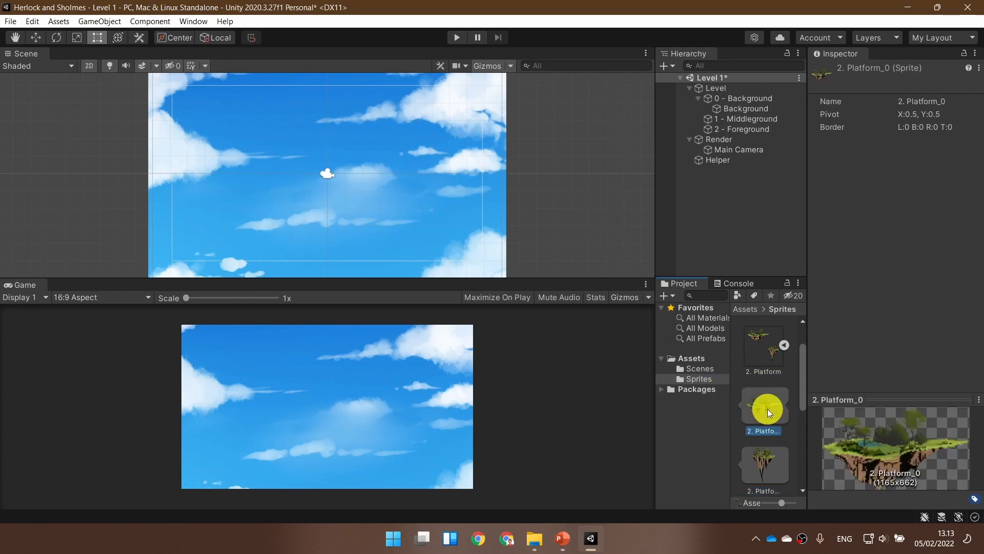
pyautogui.moveTo(768, 407); pyautogui.dragTo(375, 126)
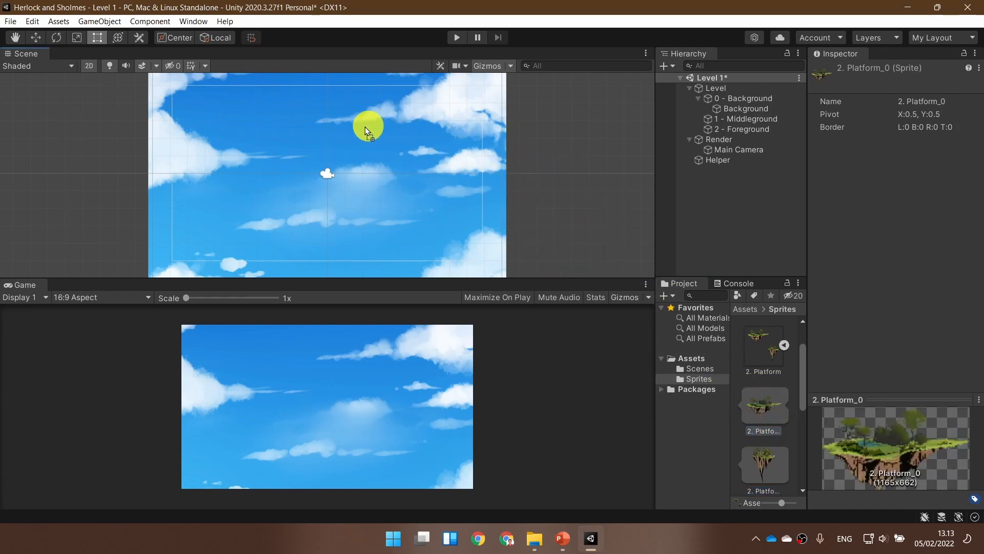
pyautogui.moveTo(245, 174); pyautogui.dragTo(228, 143)
pyautogui.moveTo(232, 176); pyautogui.dragTo(163, 138)
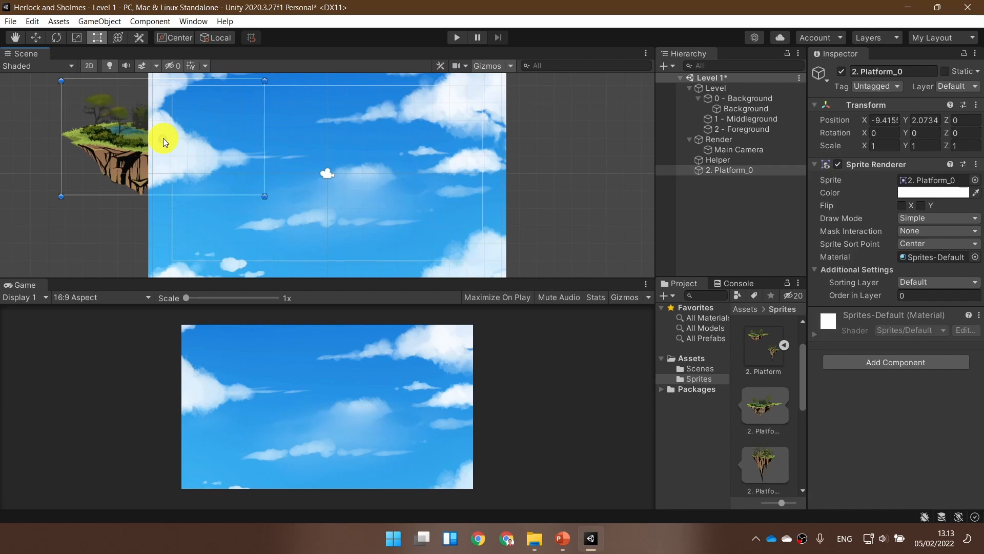
pyautogui.moveTo(765, 469); pyautogui.dragTo(516, 177)
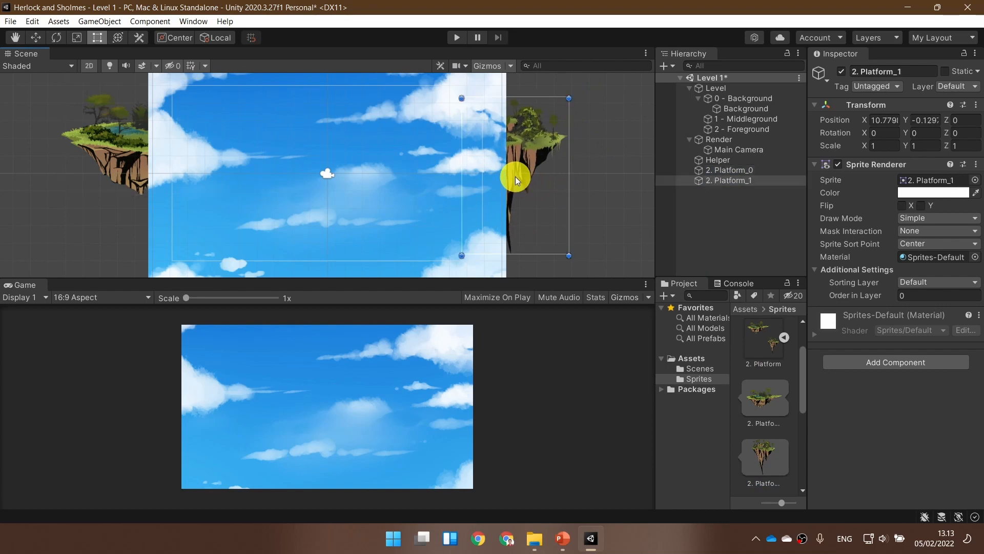
# - Make 2. Platform_0 and 2. Platform_1 children of the 1 - Middleground object, and clear the selection
pyautogui.keyDown('ctrl'); pyautogui.click(739, 171); pyautogui.keyUp('ctrl')
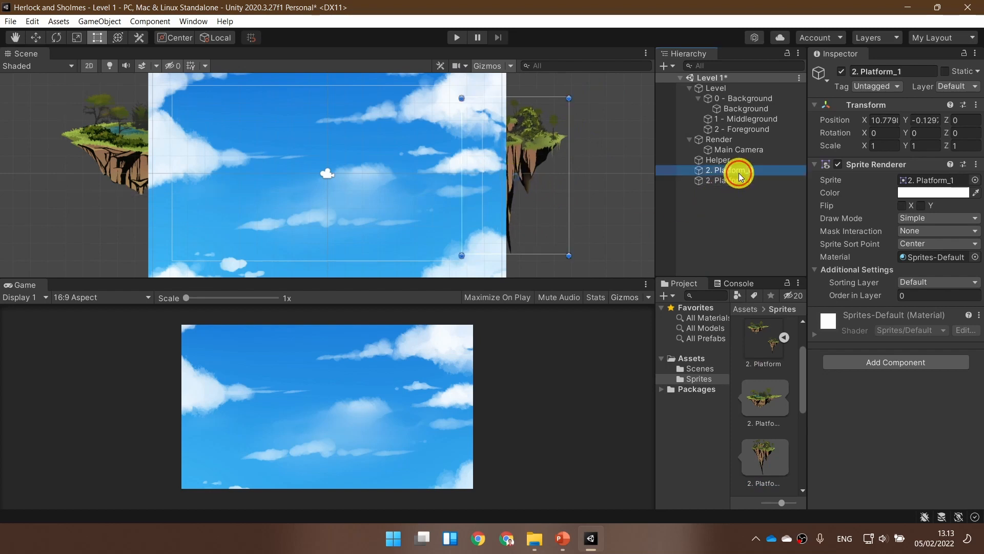
pyautogui.click(742, 175)
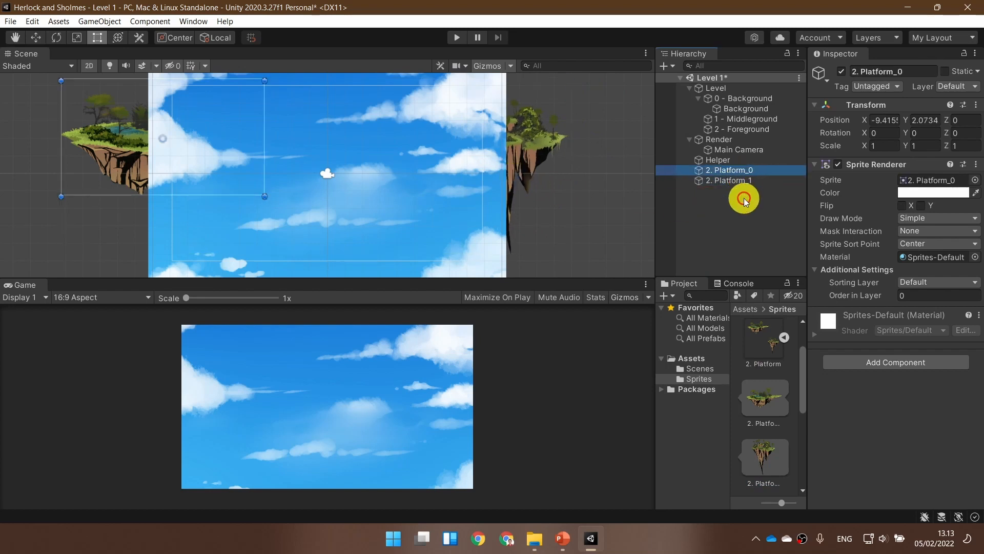
pyautogui.keyDown('ctrl'); pyautogui.click(742, 184); pyautogui.keyUp('ctrl')
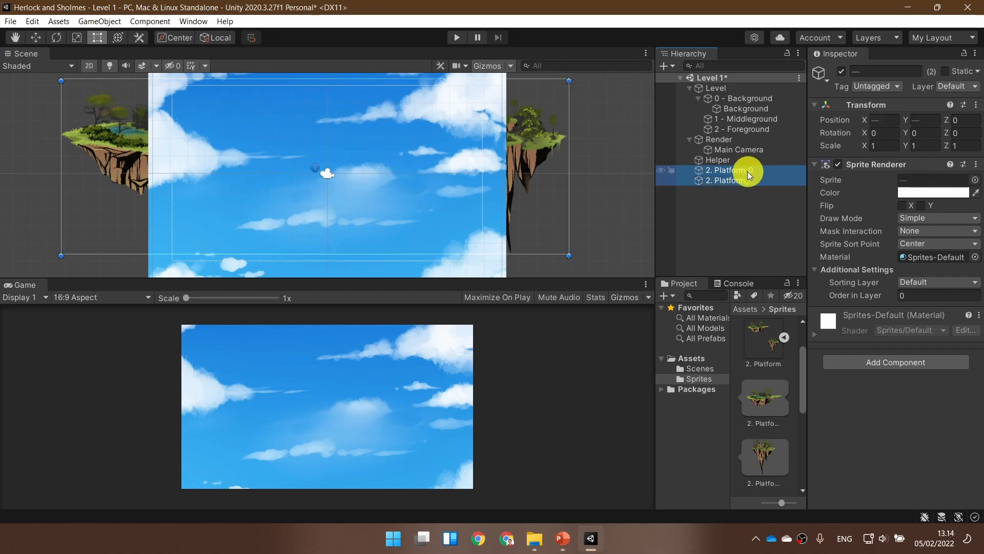
pyautogui.moveTo(747, 119); pyautogui.dragTo(746, 119)
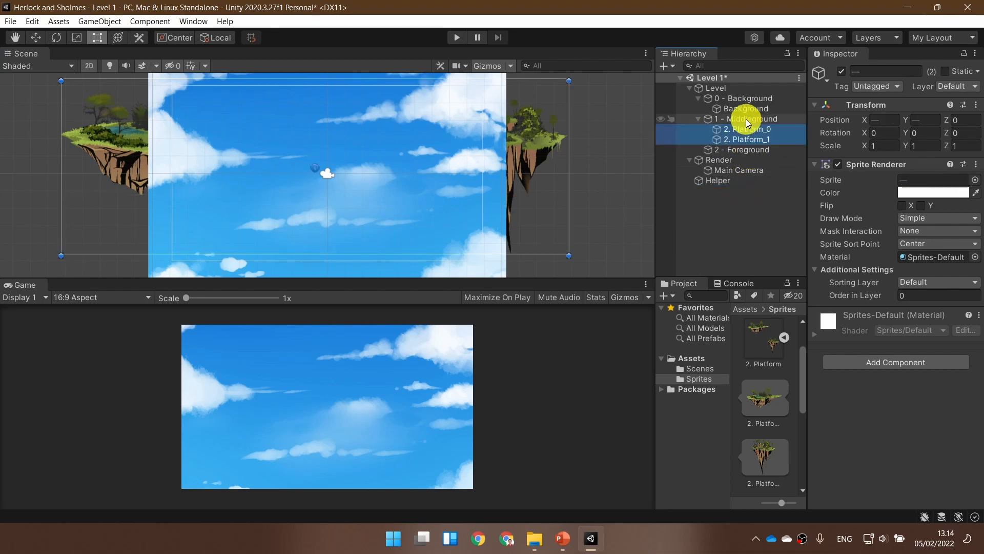
pyautogui.click(748, 237)
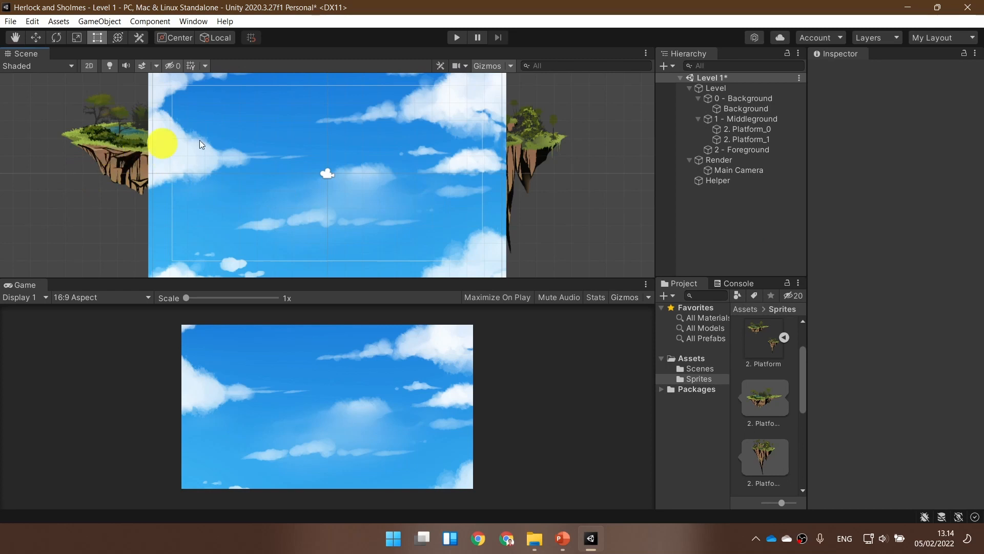
# - Move 2. Platform_0 in the scene to X -8.61, Y 1.08, and deselect it
pyautogui.click(766, 129)
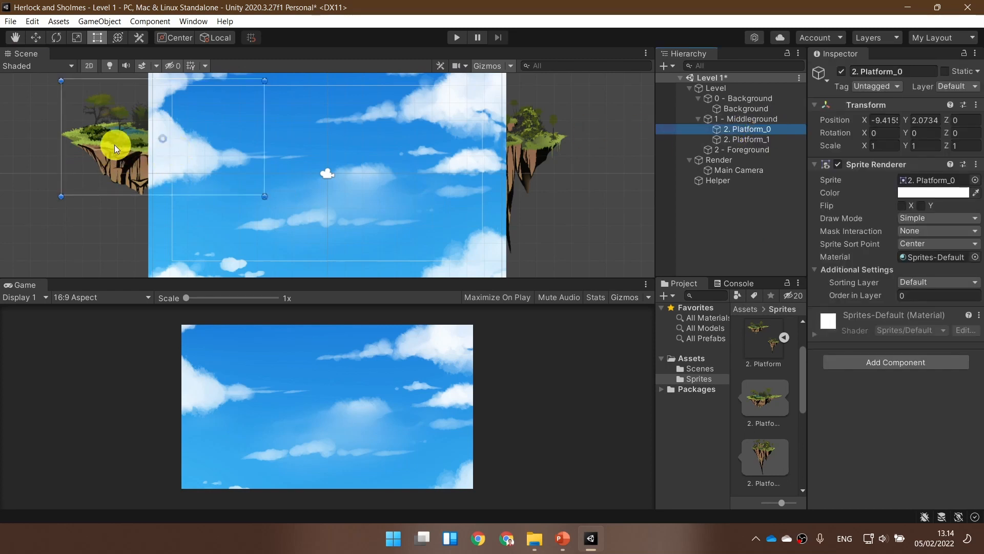
pyautogui.moveTo(115, 140); pyautogui.dragTo(131, 158)
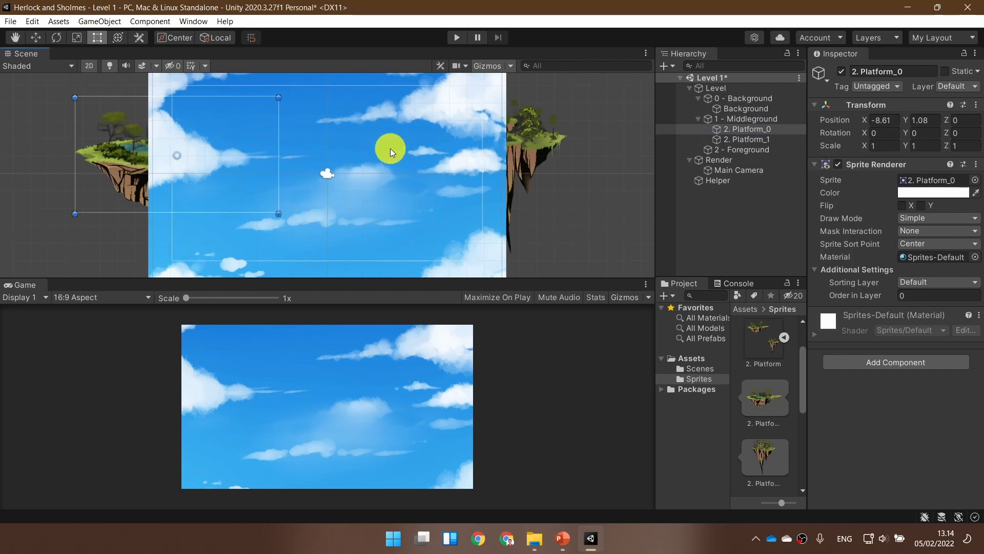
pyautogui.click(764, 225)
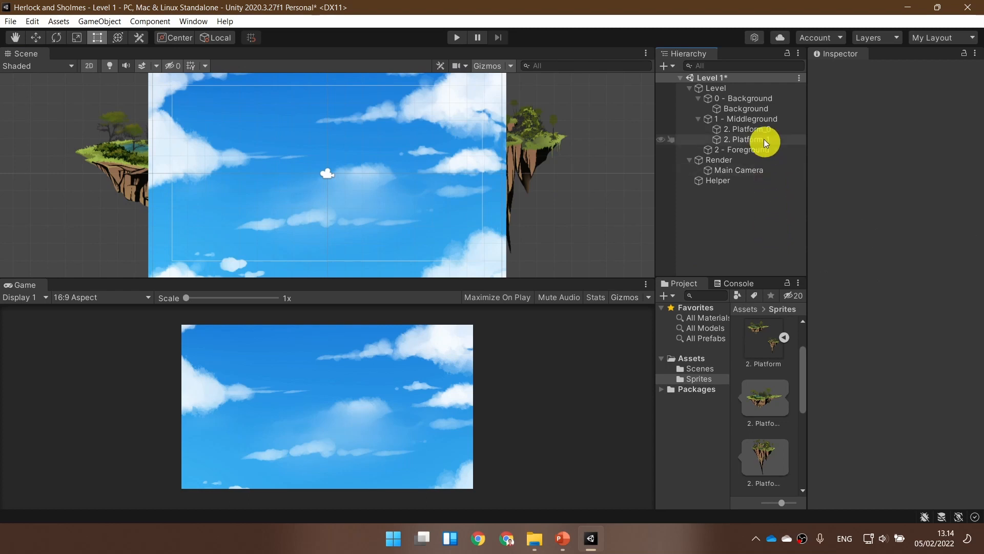
# - Examine the Transform values, especially position Z, of the level, layer, background, platform, render, camera and helper objects
pyautogui.click(755, 99)
pyautogui.click(758, 88)
pyautogui.click(761, 100)
pyautogui.click(764, 107)
pyautogui.click(768, 118)
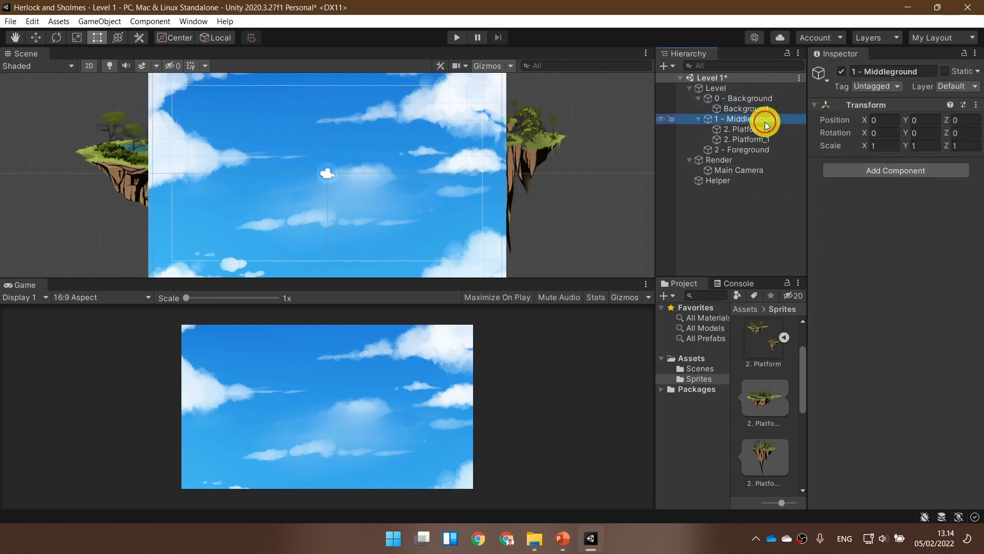
pyautogui.click(767, 131)
pyautogui.click(764, 139)
pyautogui.click(745, 150)
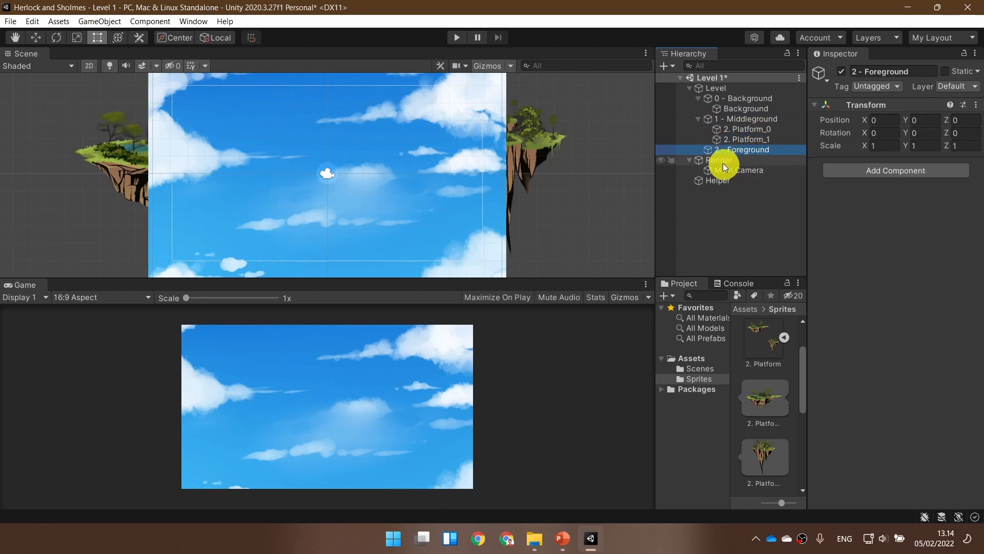
pyautogui.click(726, 161)
pyautogui.click(735, 170)
pyautogui.click(730, 180)
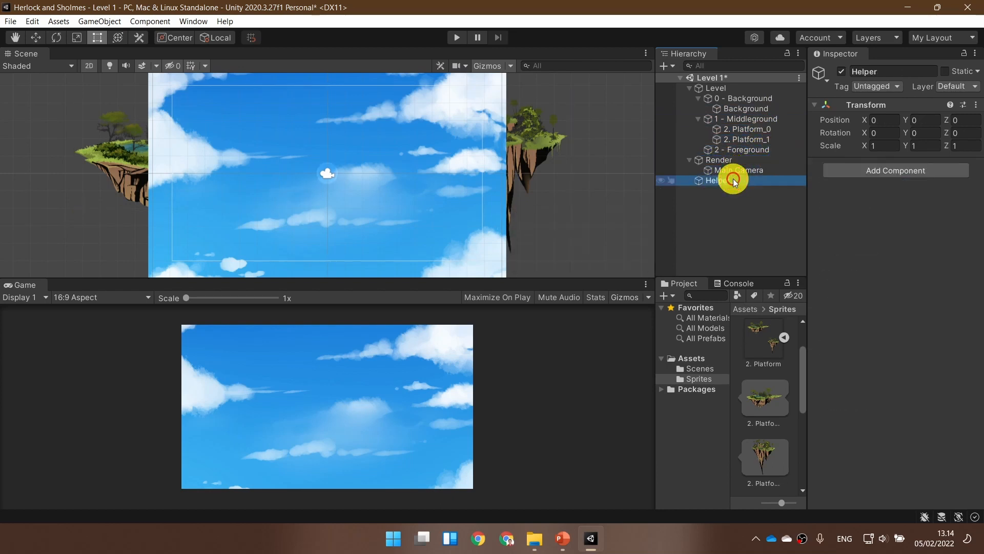
pyautogui.click(753, 149)
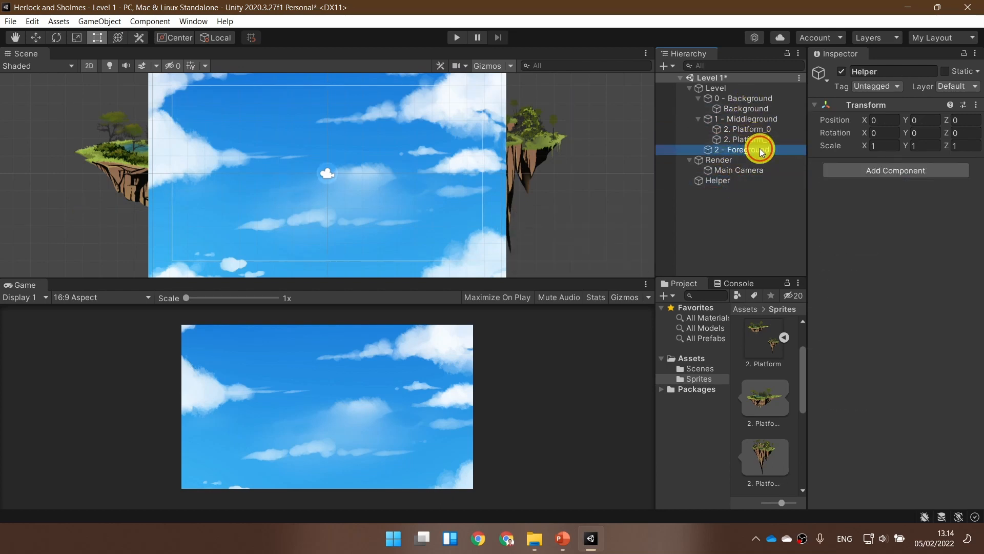
pyautogui.click(761, 139)
pyautogui.click(759, 107)
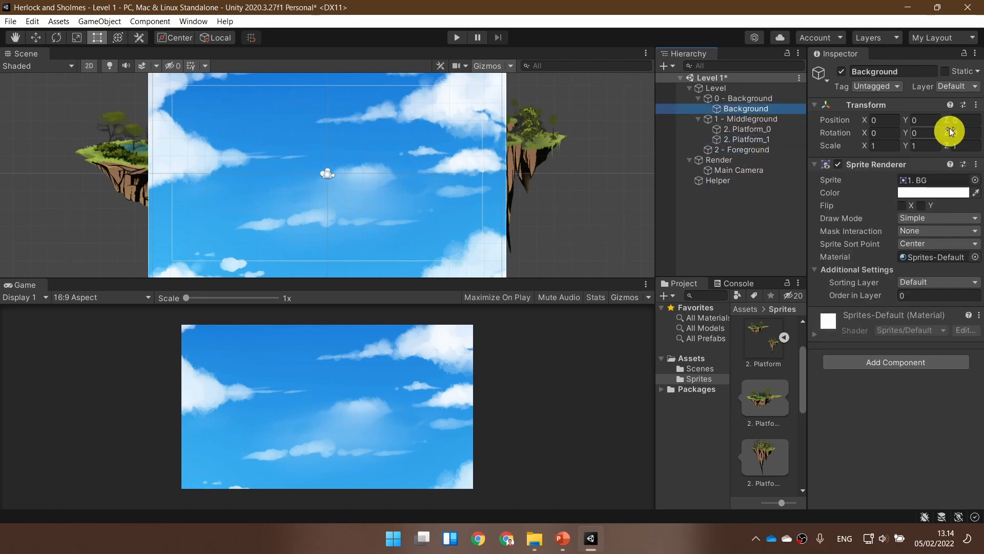
pyautogui.click(766, 129)
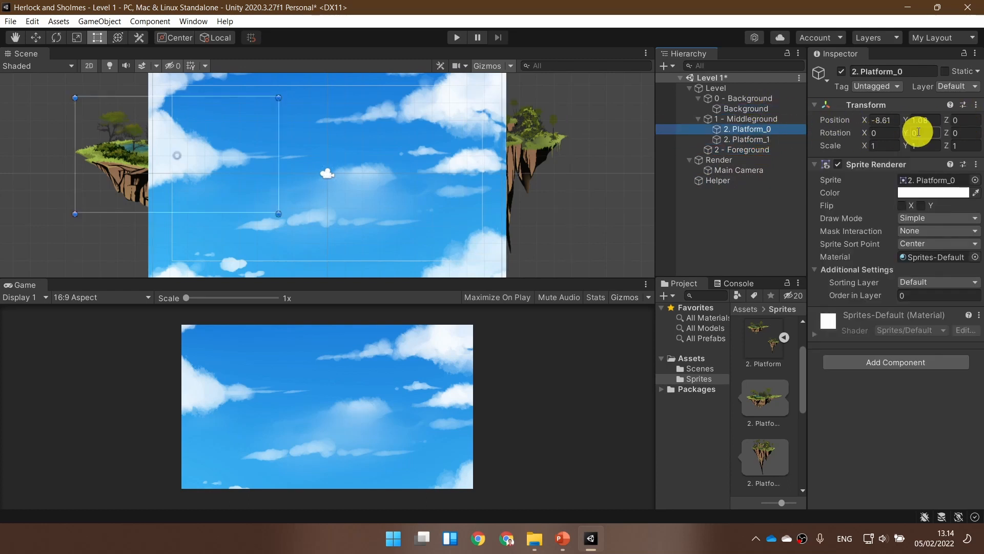
# - Review the position values of the 1 - Middleground, Level, Background and 2. Platform_0 objects
pyautogui.click(777, 118)
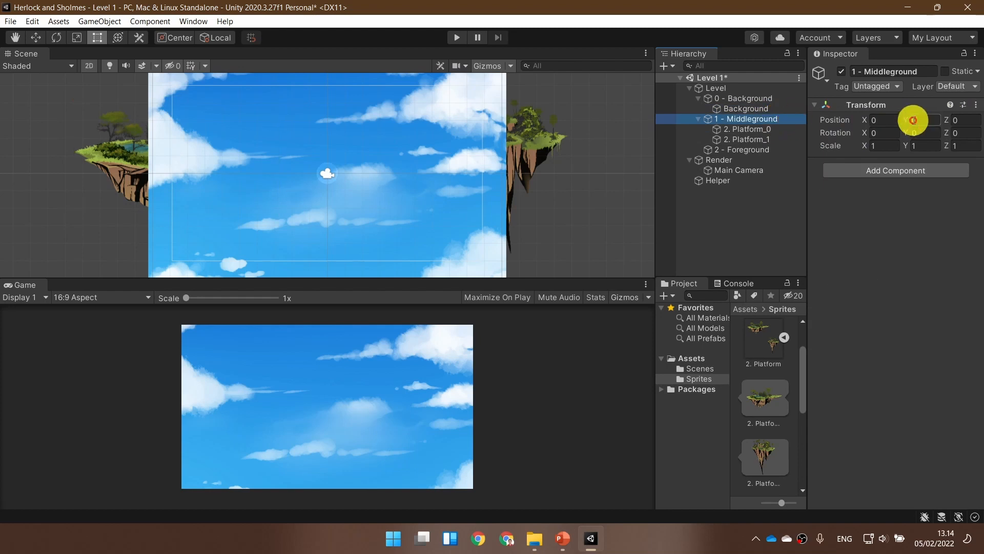
pyautogui.click(717, 89)
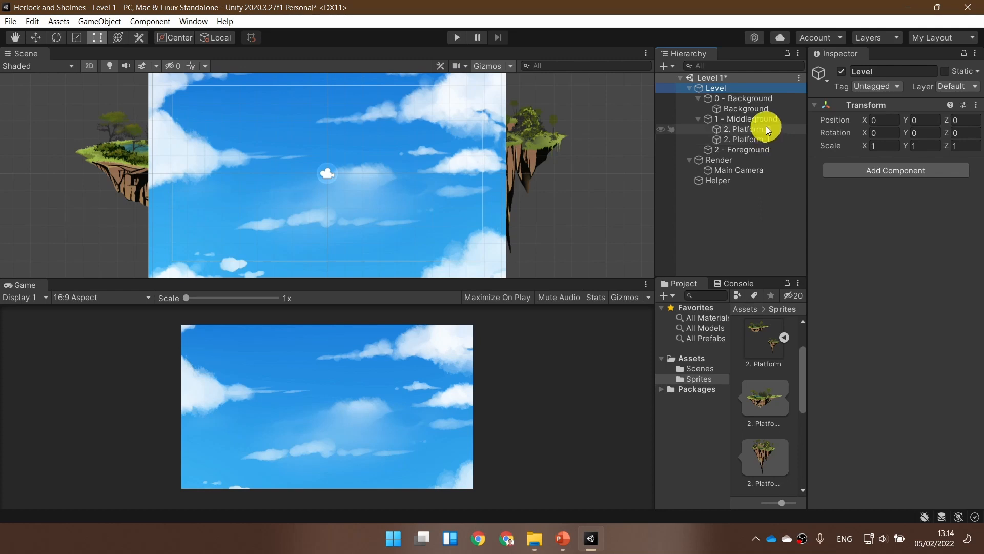
pyautogui.click(767, 113)
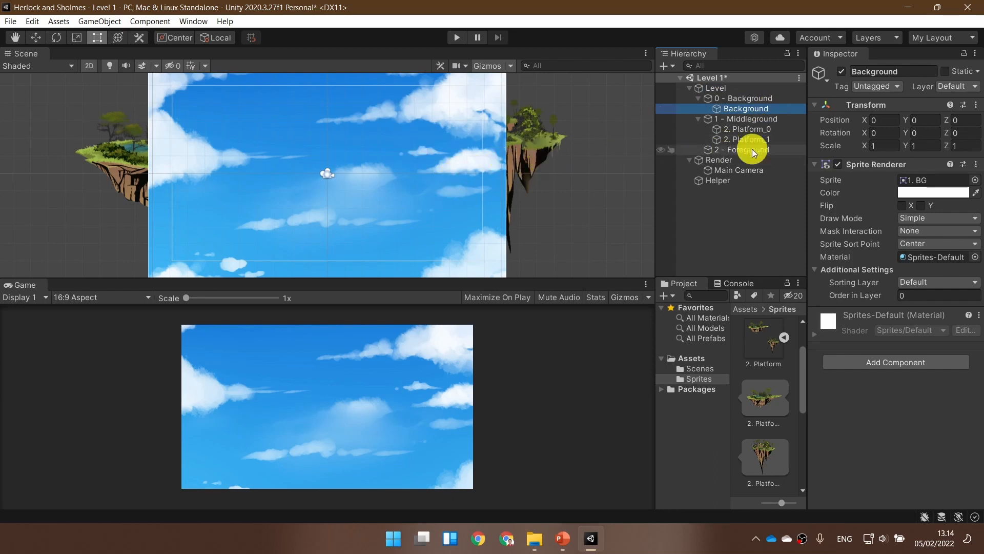
pyautogui.click(772, 130)
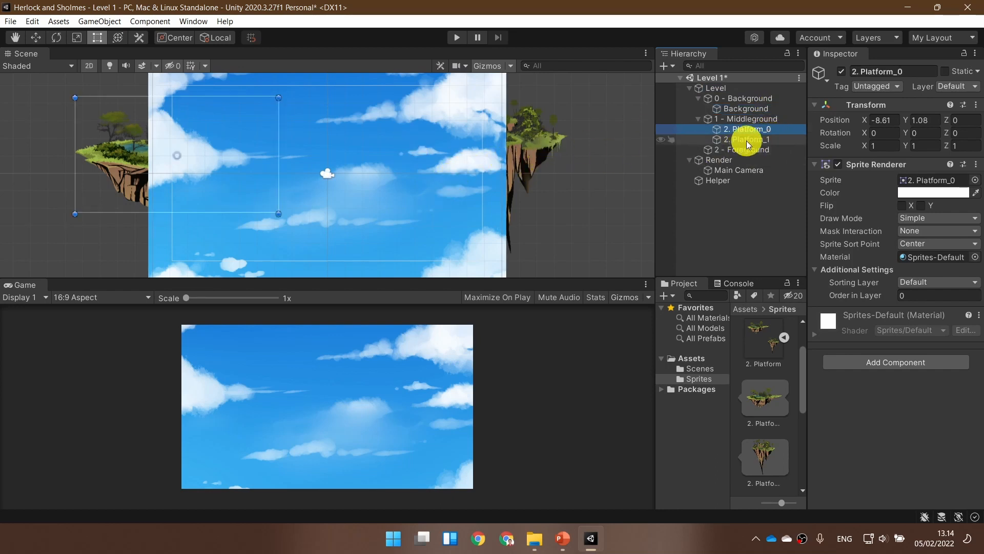
# - Move 2. Platform_1 over 2. Platform_0 to compare the two, and place it at X 12.66, Y 0.05 beyond the background's opposite edge
pyautogui.click(750, 140)
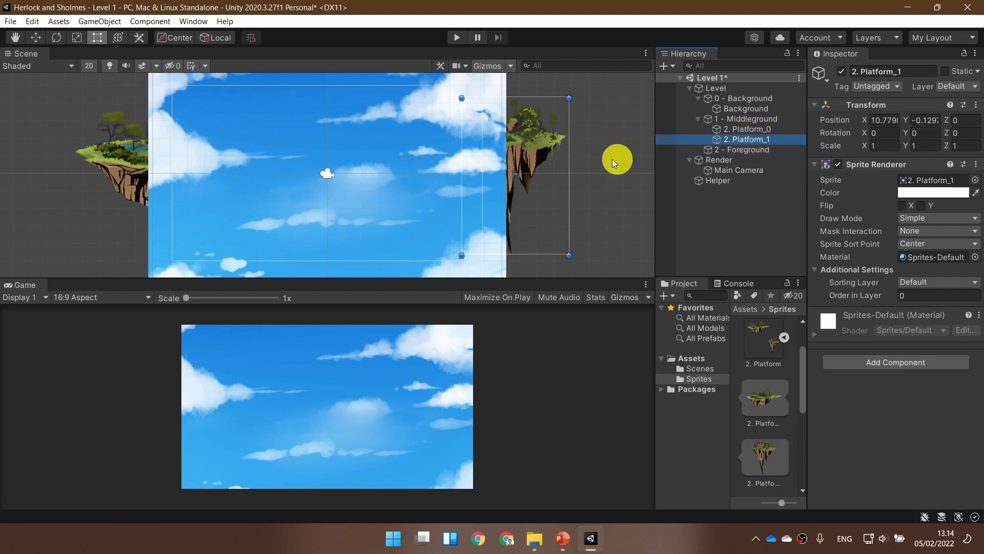
pyautogui.click(538, 144)
pyautogui.moveTo(537, 141); pyautogui.dragTo(96, 143)
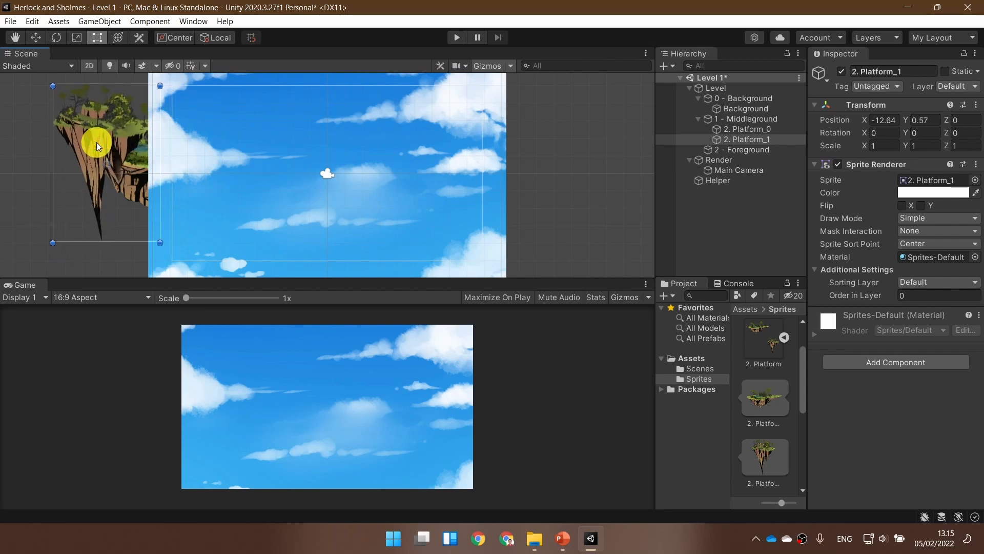
pyautogui.click(755, 130)
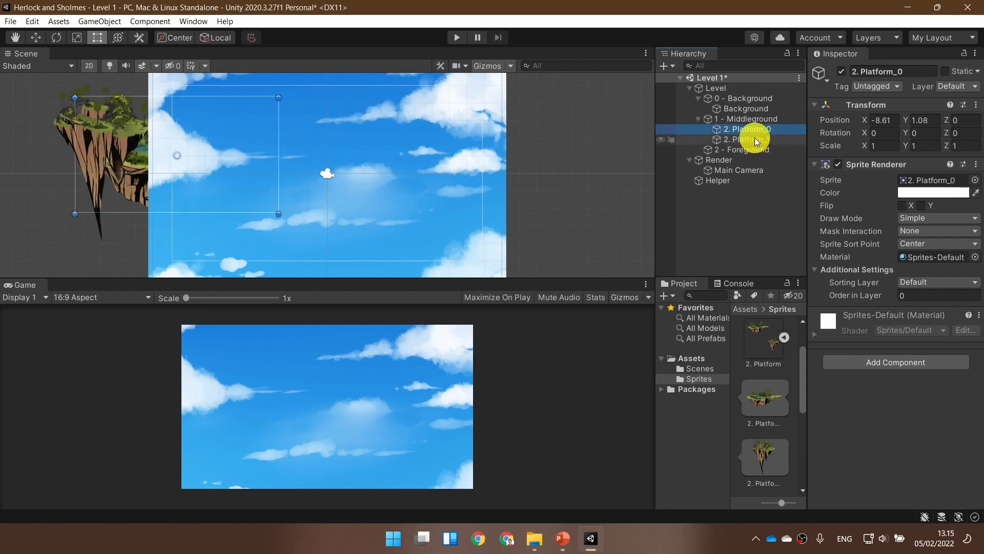
pyautogui.click(754, 138)
pyautogui.click(754, 129)
pyautogui.click(753, 139)
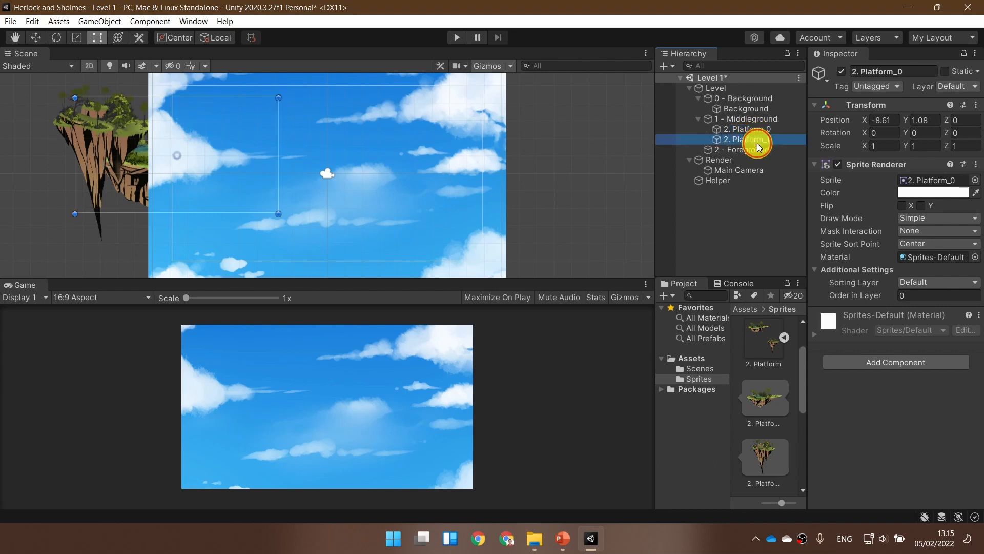
pyautogui.moveTo(87, 136); pyautogui.dragTo(535, 148)
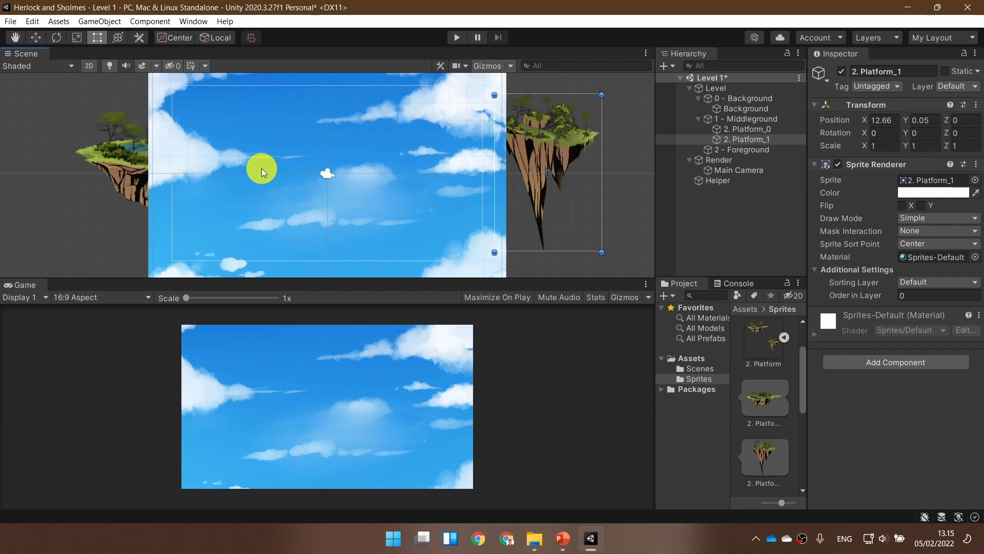
# - Switch to the PowerPoint slides and read the example Z positions for each layer on the Layering slide
pyautogui.click(567, 536)
pyautogui.click(574, 369)
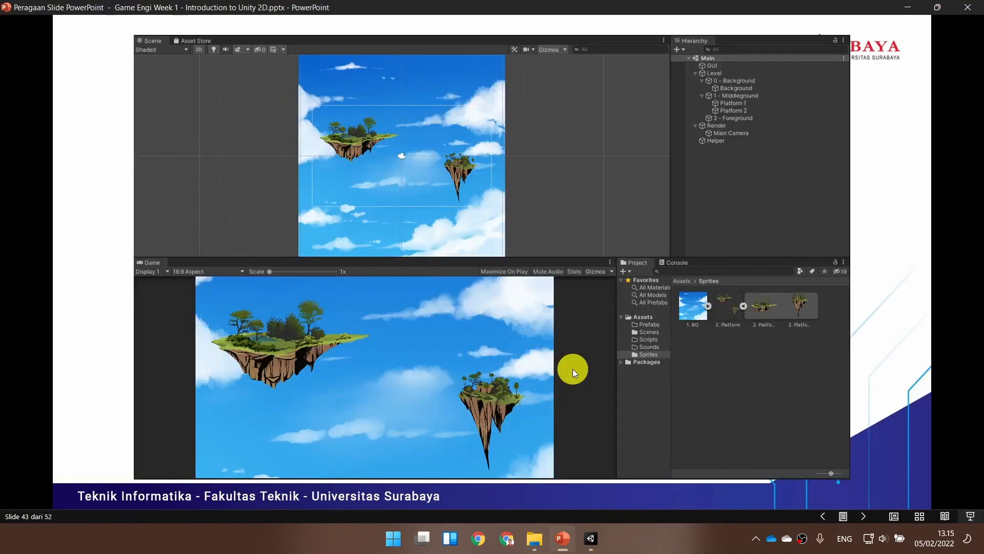
pyautogui.click(573, 368)
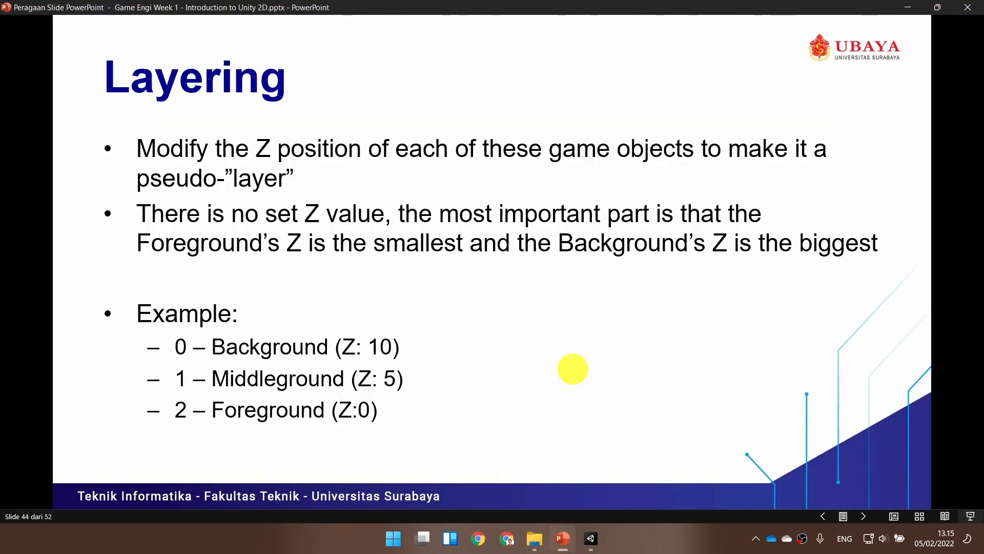
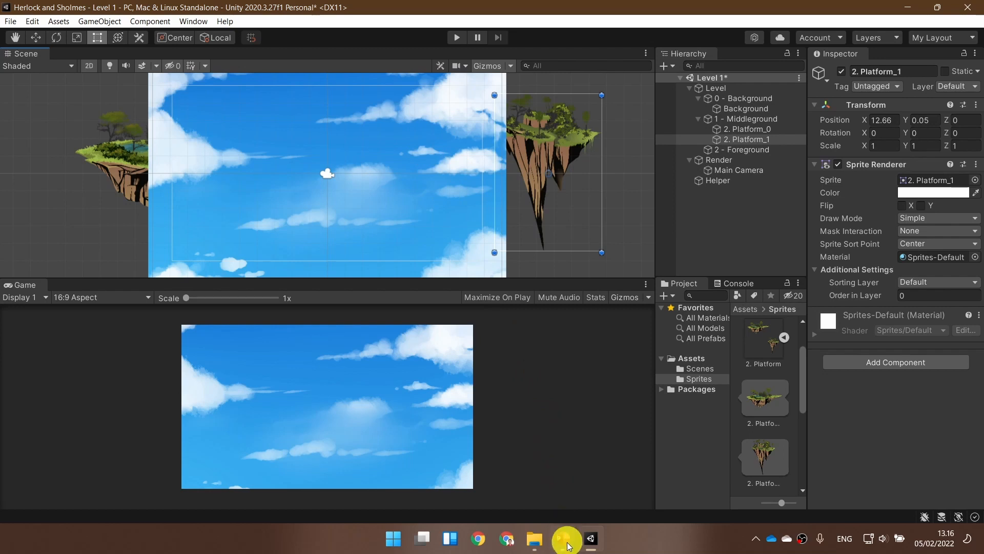
pyautogui.click(564, 537)
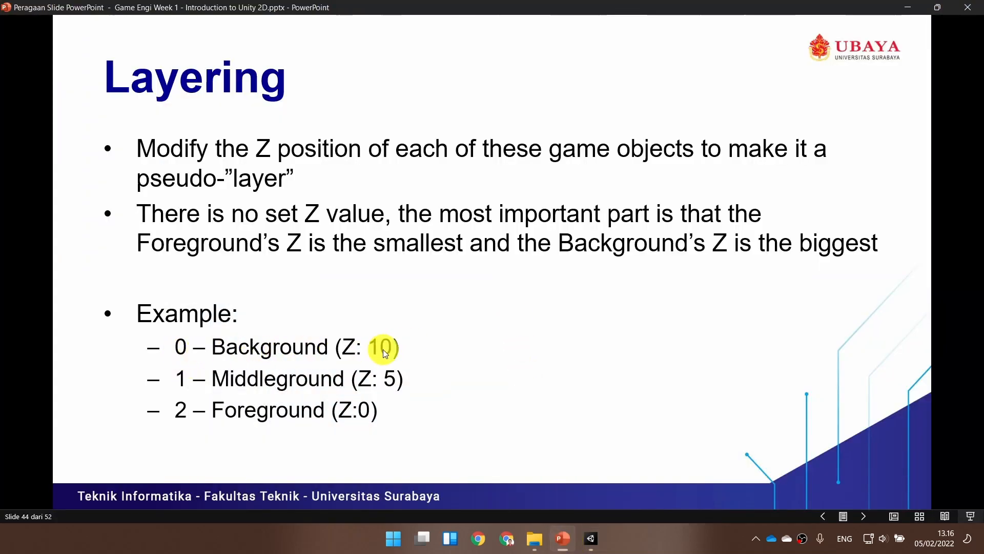
# - Switch to Unity and set the Z position of the 0 - Background object to 10
pyautogui.click(591, 537)
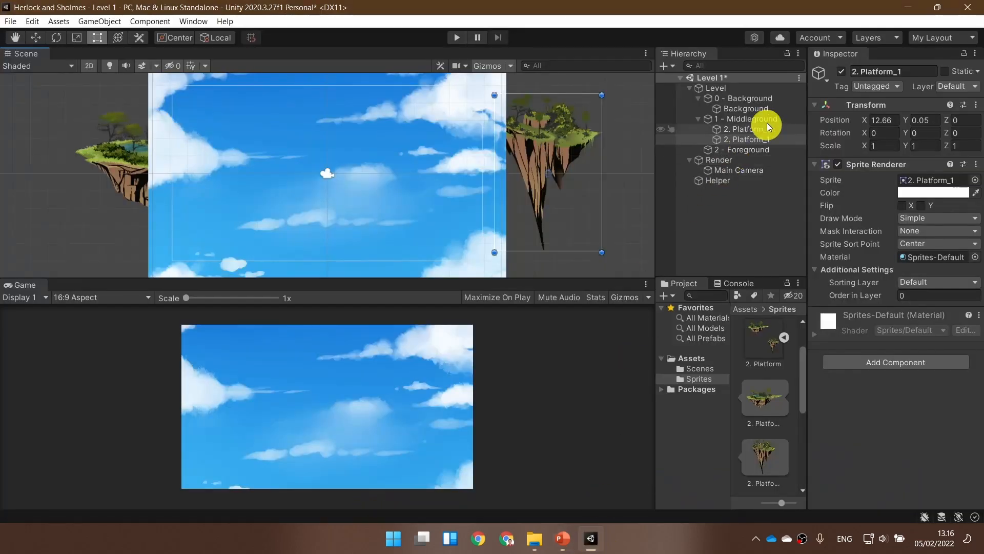
pyautogui.click(771, 98)
pyautogui.click(957, 120)
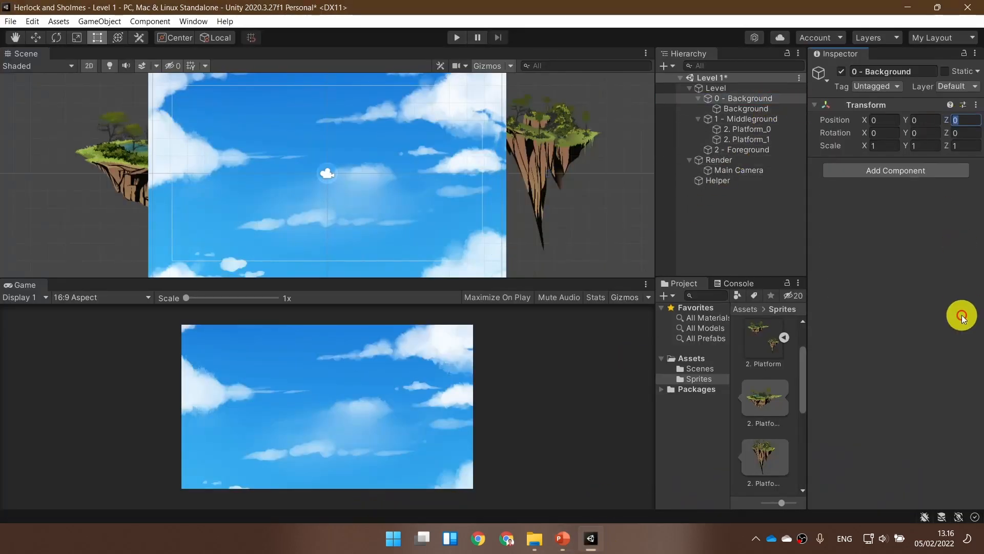
pyautogui.write('10')
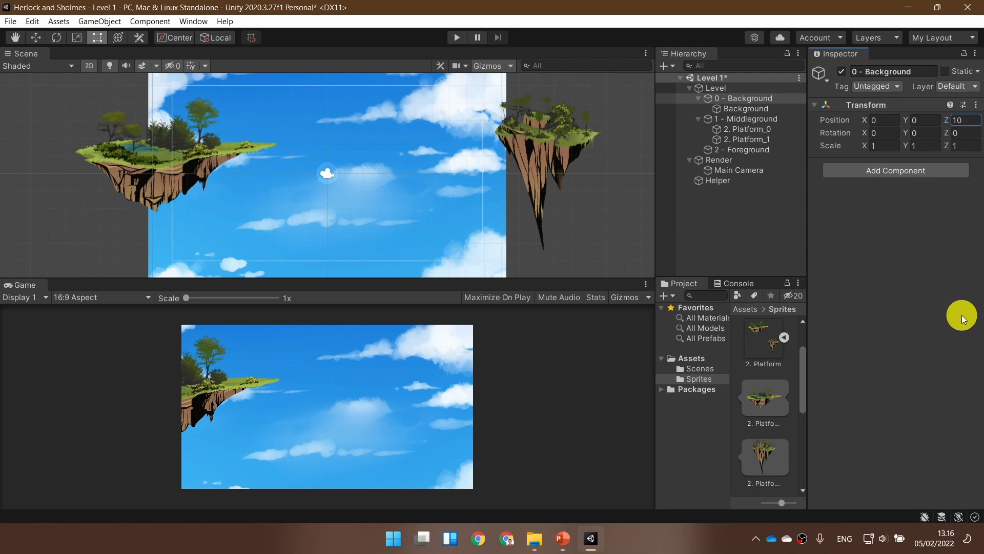
pyautogui.doubleClick(959, 120)
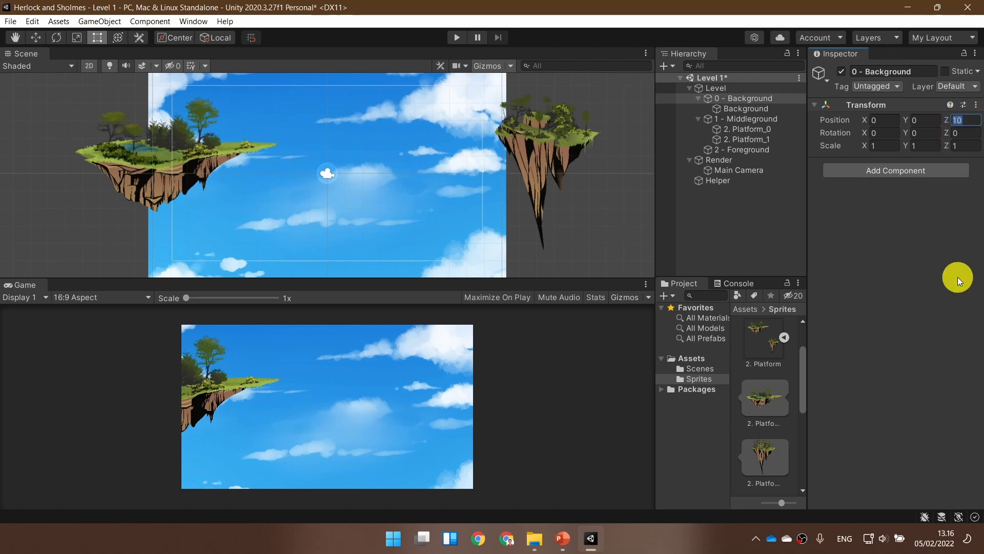
pyautogui.write('1')
pyautogui.write('0')
# - Set the Z position of 1 - Middleground to 5, and open the Z position of 2 - Foreground for editing
pyautogui.click(758, 117)
pyautogui.click(969, 116)
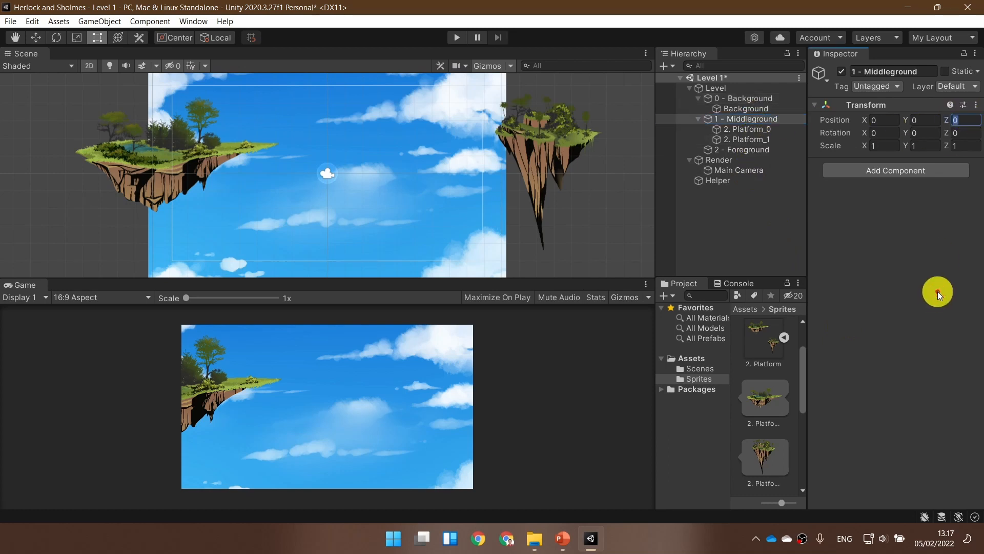
pyautogui.write('5')
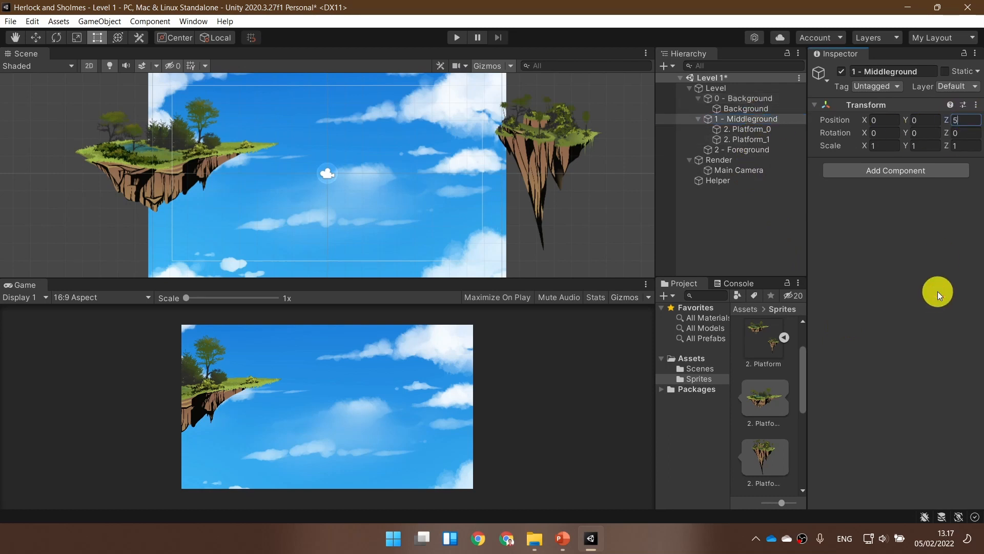
pyautogui.click(738, 150)
pyautogui.click(967, 120)
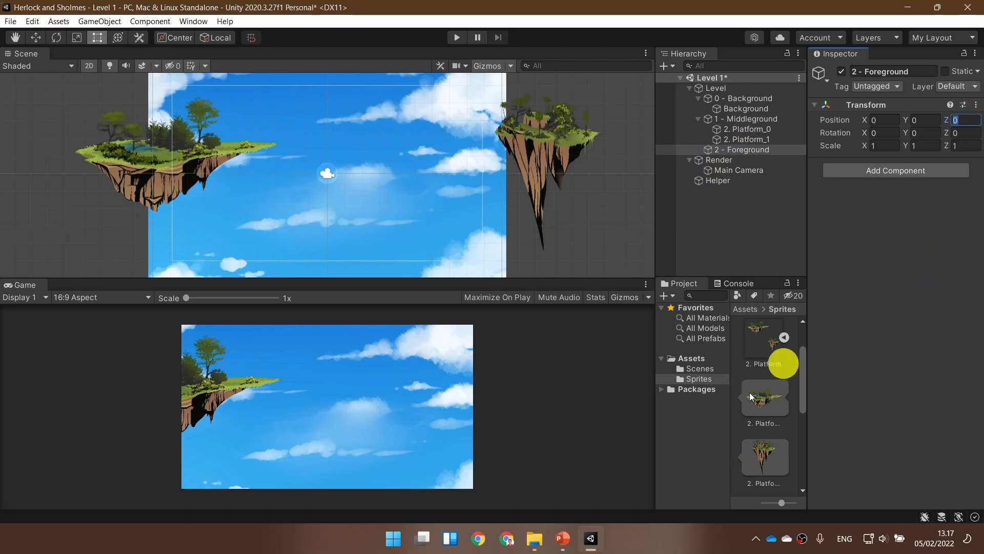
# - Switch to PowerPoint, read the 2D/3D view slide after the Layering slide, and return to Unity
pyautogui.click(569, 537)
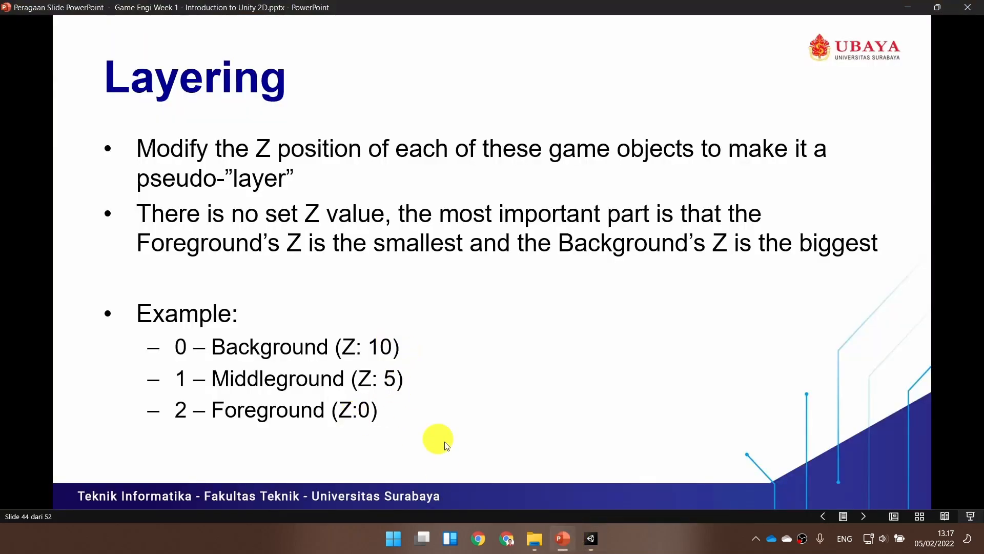
pyautogui.click(597, 411)
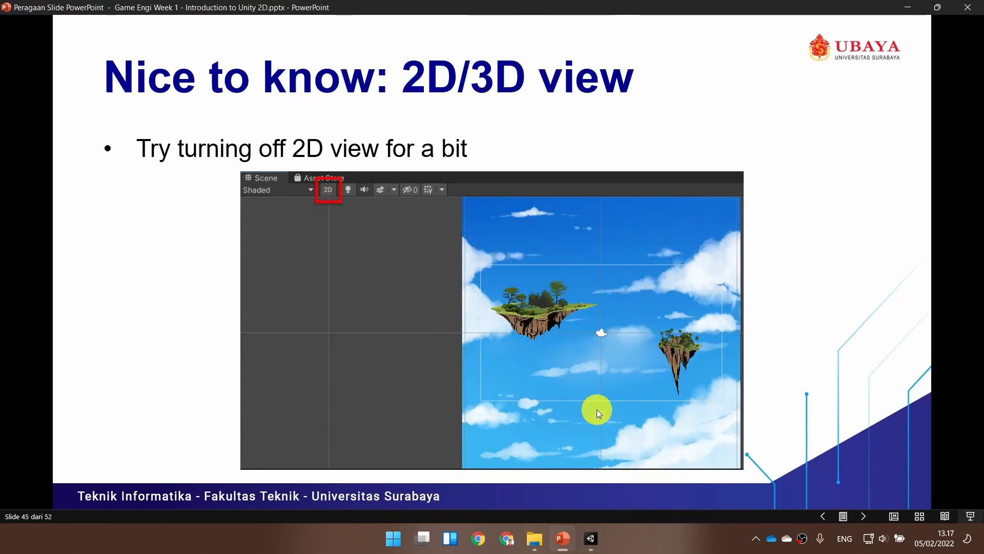
pyautogui.click(592, 547)
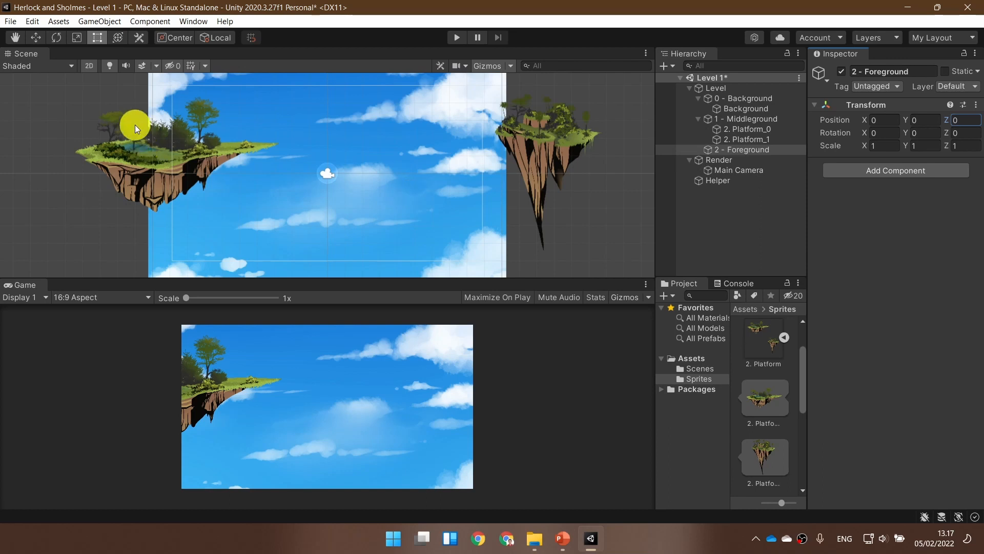
# - Turn off the Scene's 2D view and examine the Main Camera and the layers from the side in perspective
pyautogui.click(89, 66)
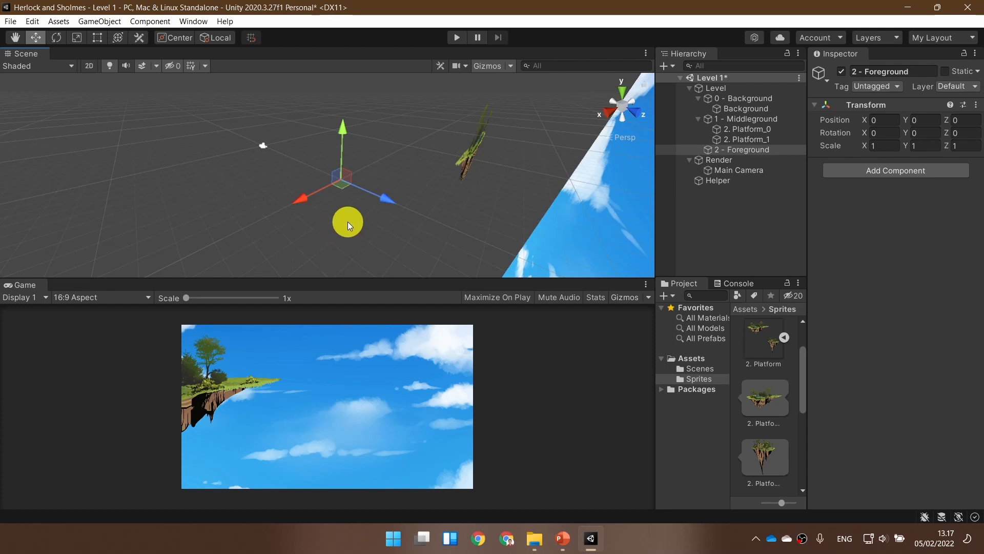
pyautogui.click(717, 171)
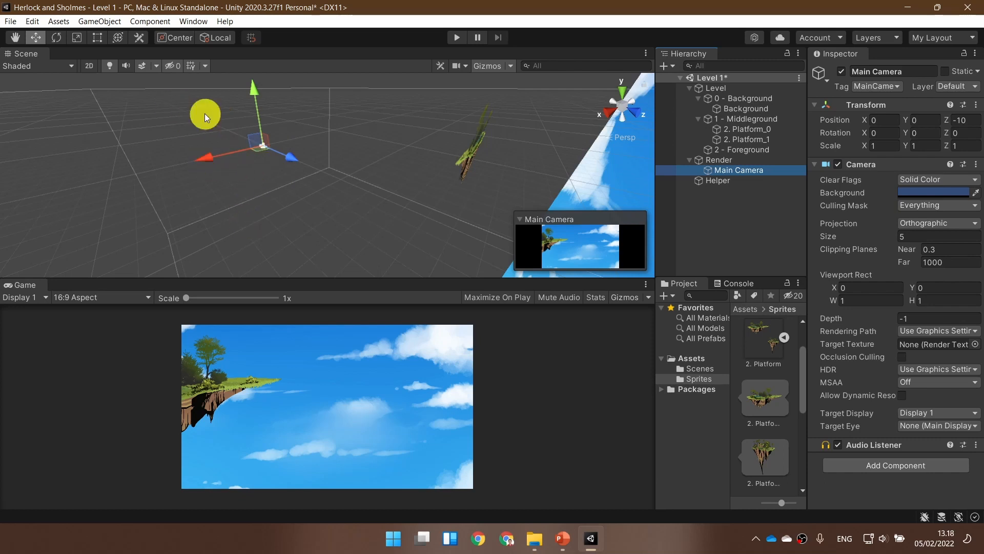
pyautogui.rightClick(193, 186)
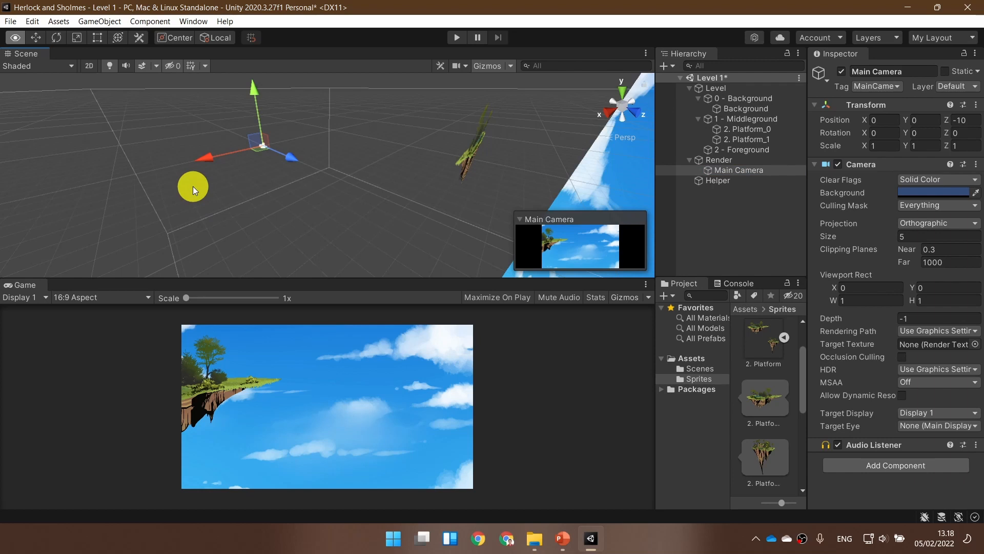
pyautogui.moveTo(193, 186); pyautogui.dragTo(432, 193, button='right')
pyautogui.press('s')
pyautogui.press('a')
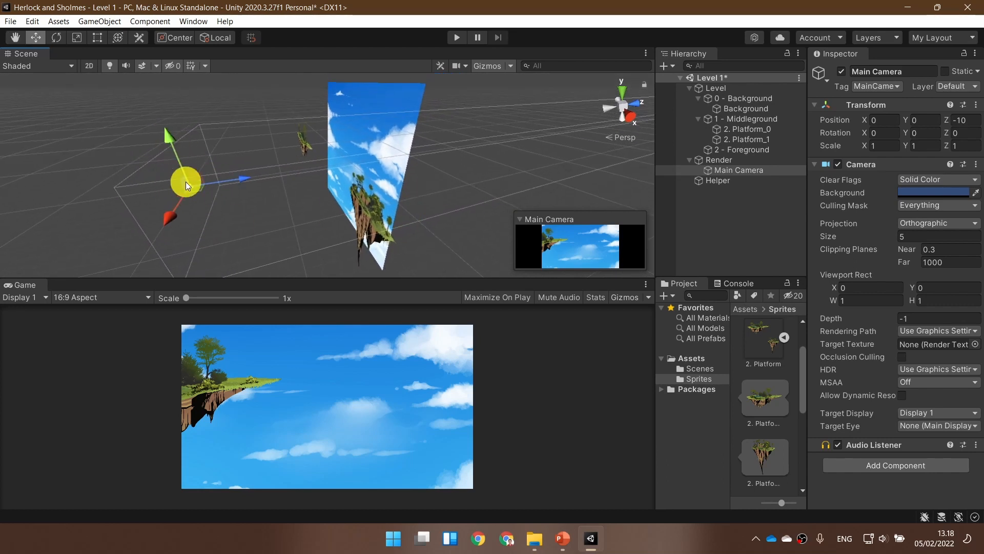
# - Examine the depth of 1 - Middleground, 0 - Background and its Background sprite in the 3D scene
pyautogui.click(779, 122)
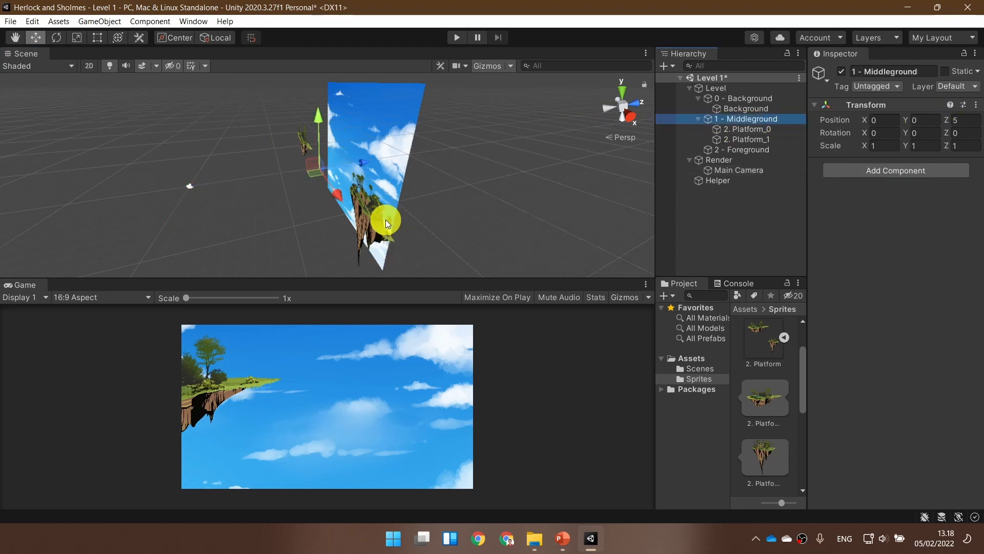
pyautogui.click(771, 109)
pyautogui.click(769, 98)
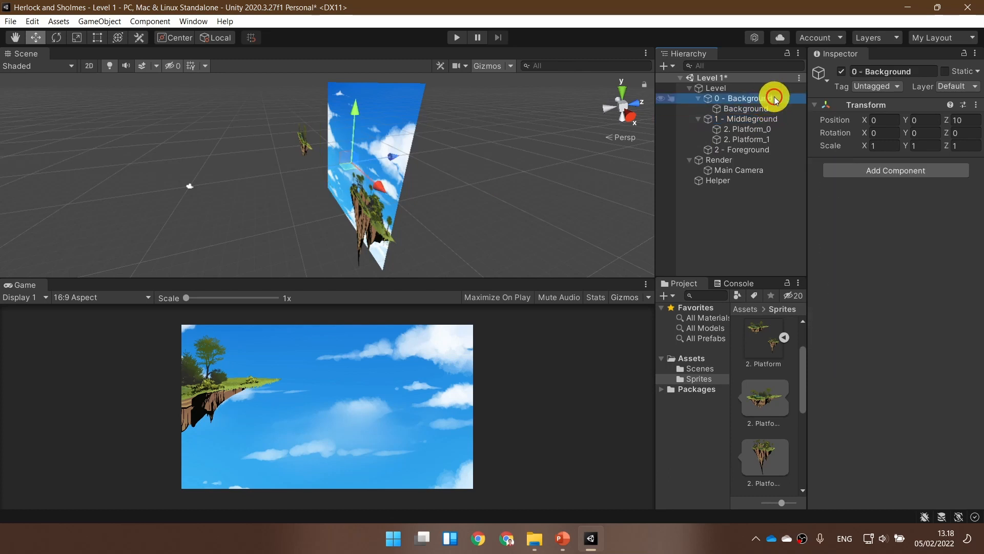
pyautogui.click(783, 110)
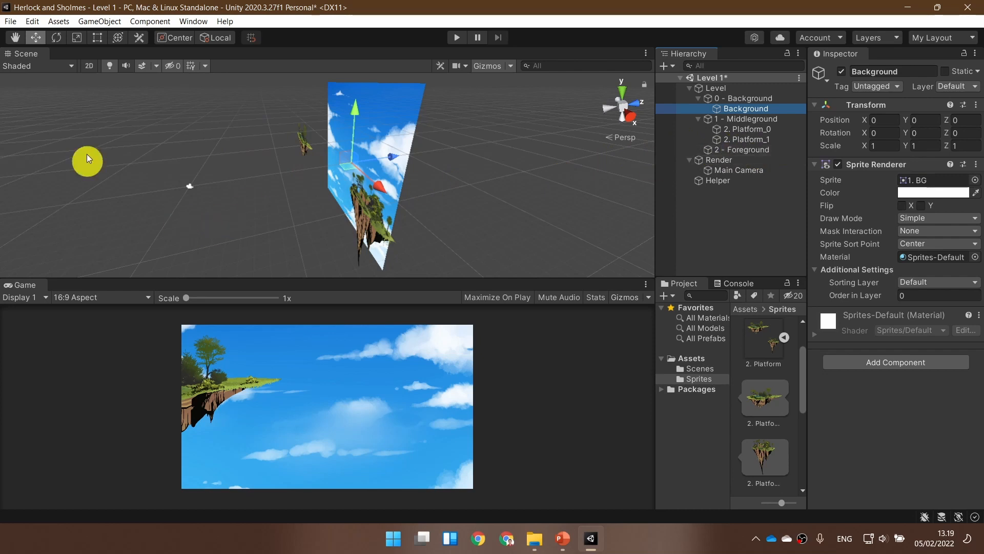
# - Turn the Scene's 2D view back on and frame the background with both platforms
pyautogui.click(89, 65)
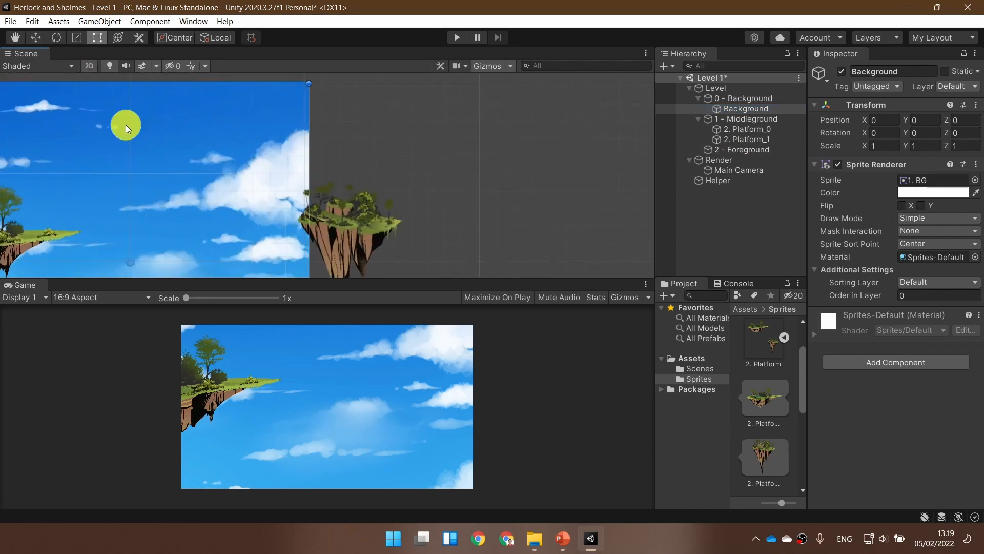
pyautogui.scroll(-5, 125, 124)
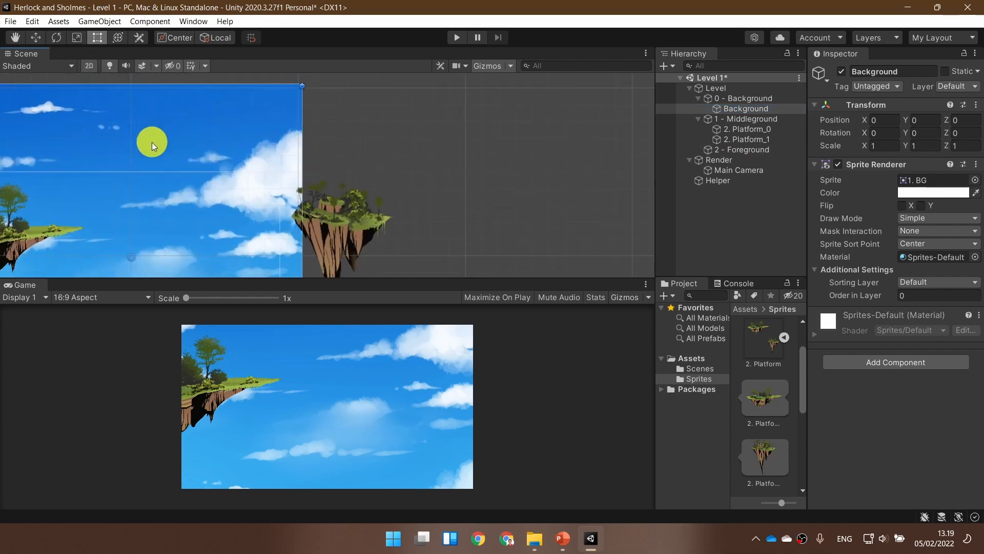
pyautogui.moveTo(161, 154); pyautogui.dragTo(358, 153, button='middle')
pyautogui.scroll(4, 331, 108)
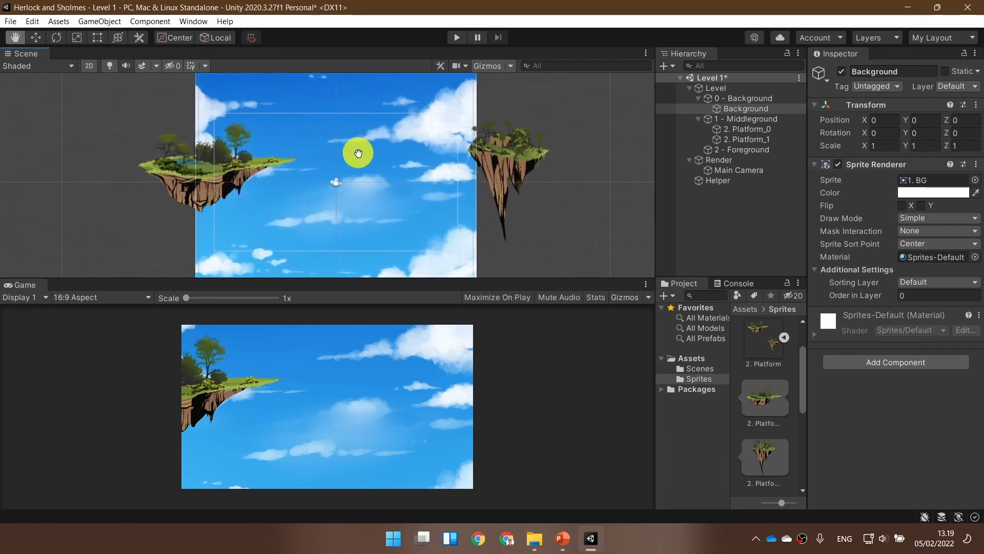
# - Switch to PowerPoint and advance to the Player slide with the sprite import instructions
pyautogui.click(564, 542)
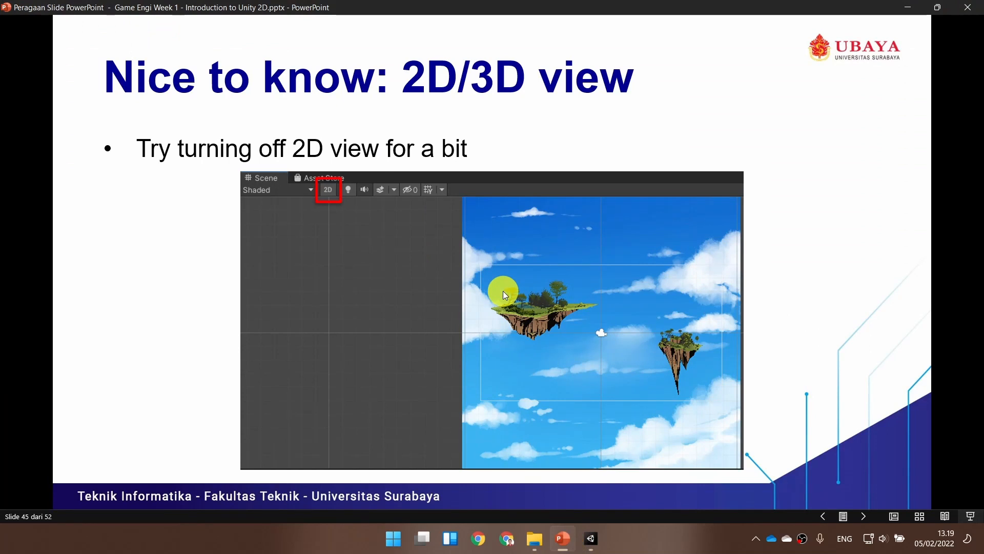
pyautogui.click(598, 311)
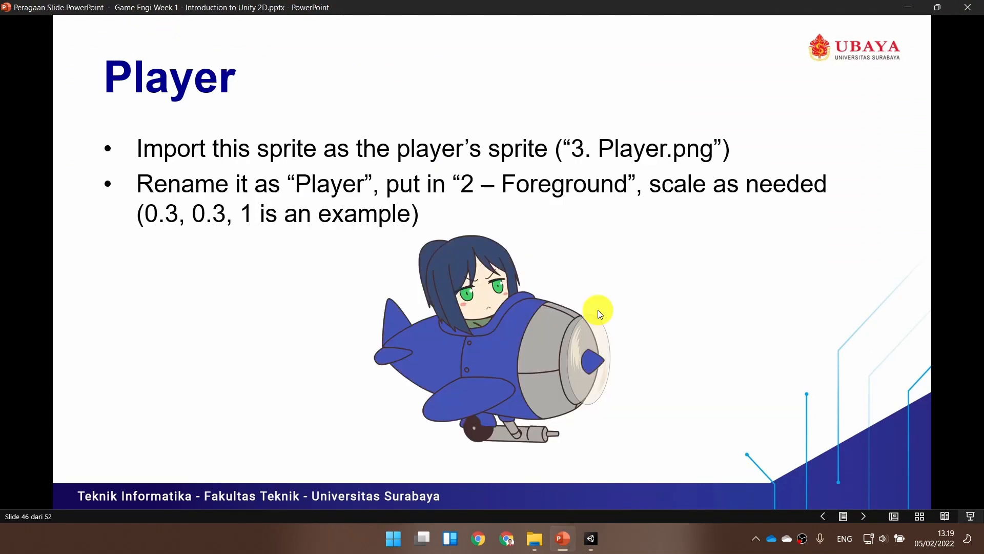
# - Switch to Unity and move 2. Platform_0 and 2. Platform_1 side by side in front of the background, inside the camera's view
pyautogui.click(591, 538)
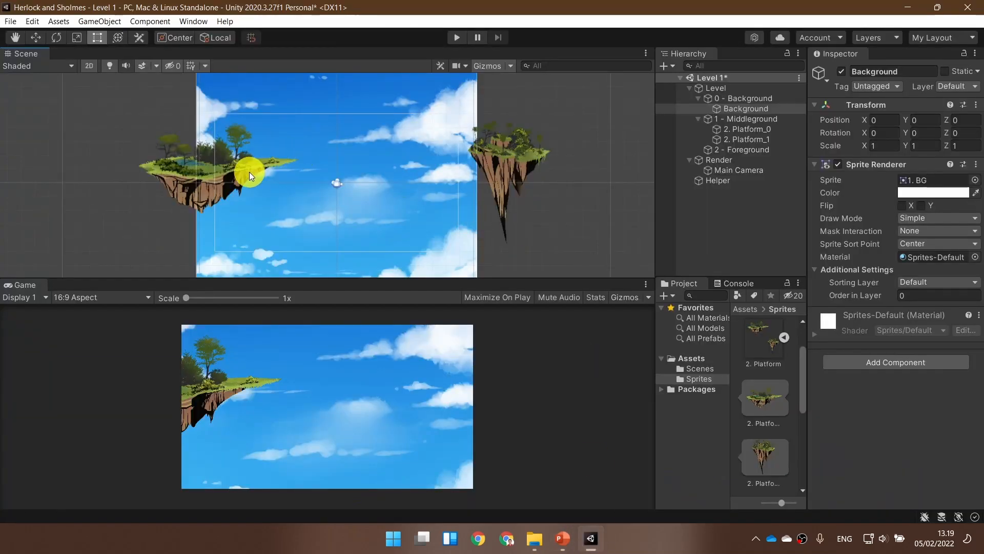
pyautogui.moveTo(249, 172); pyautogui.dragTo(279, 163)
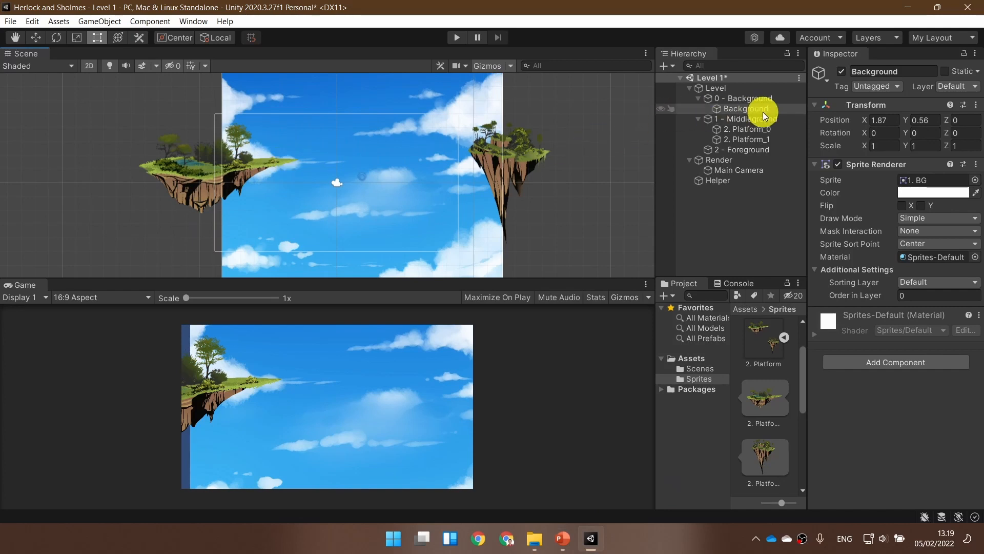
pyautogui.hotkey('ctrl', 'z')
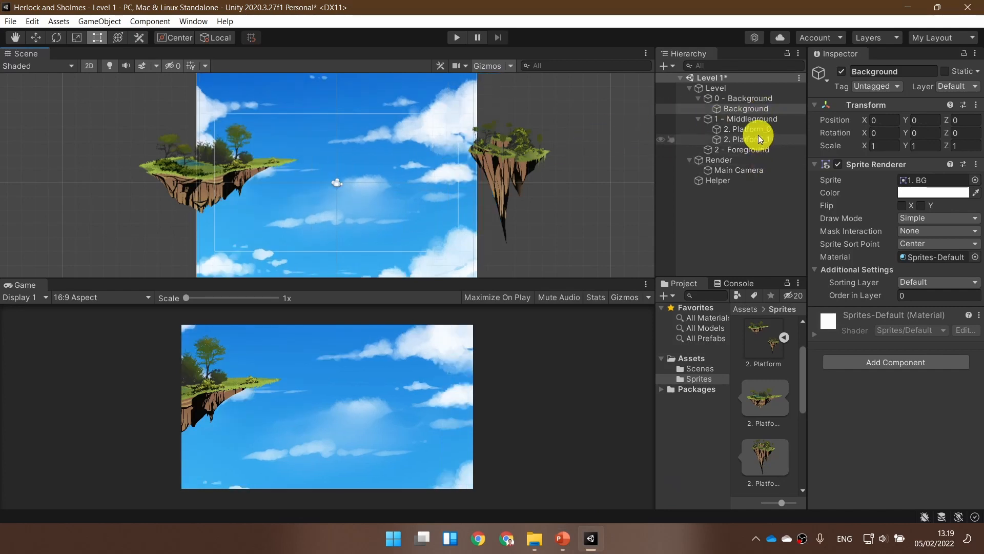
pyautogui.click(758, 130)
pyautogui.moveTo(226, 172); pyautogui.dragTo(325, 156)
pyautogui.click(503, 169)
pyautogui.moveTo(523, 164); pyautogui.dragTo(392, 172)
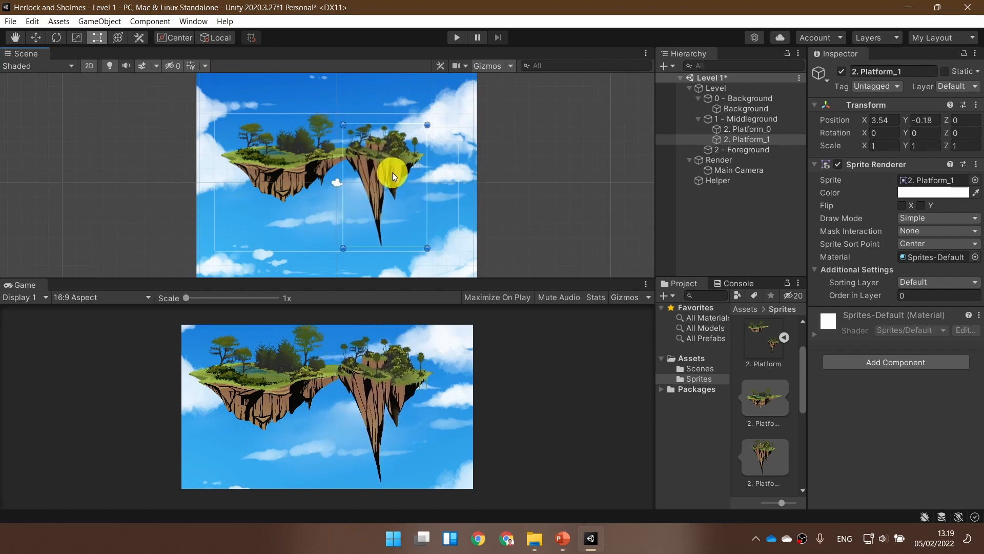
# - Shrink 2. Platform_0 to about 0.61 by 0.58 scale and 2. Platform_1 to about 0.71 by 0.69
pyautogui.click(282, 172)
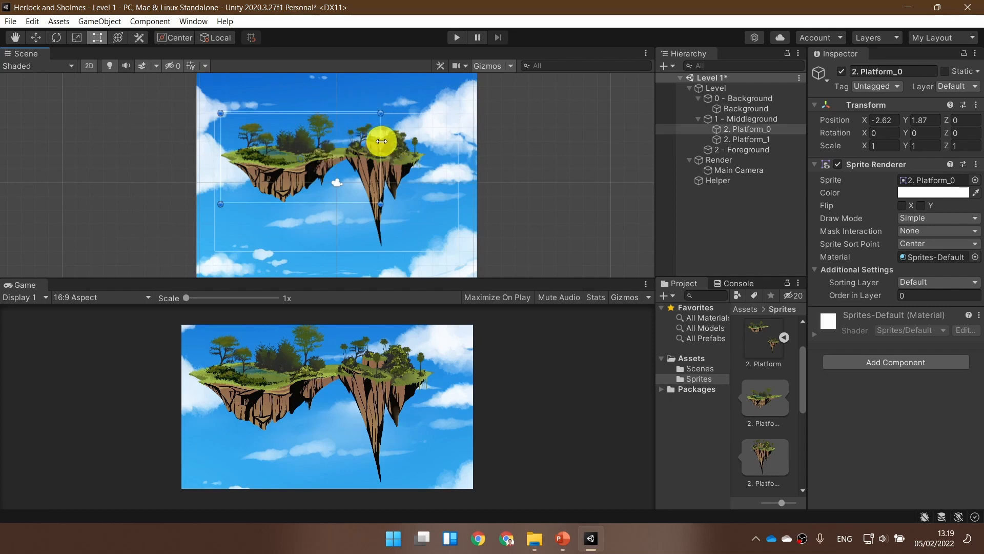
pyautogui.moveTo(380, 206); pyautogui.dragTo(318, 169)
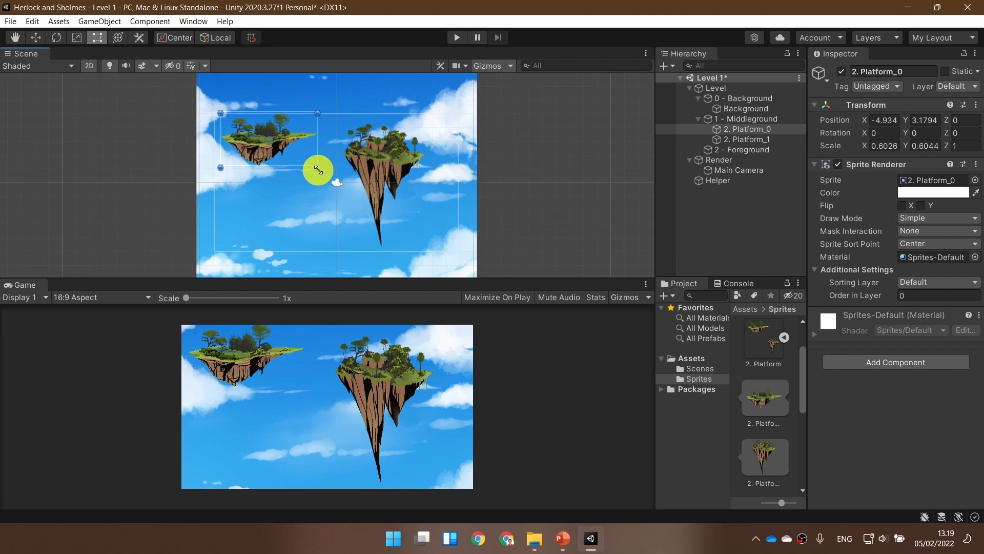
pyautogui.click(374, 165)
pyautogui.moveTo(428, 125); pyautogui.dragTo(385, 158)
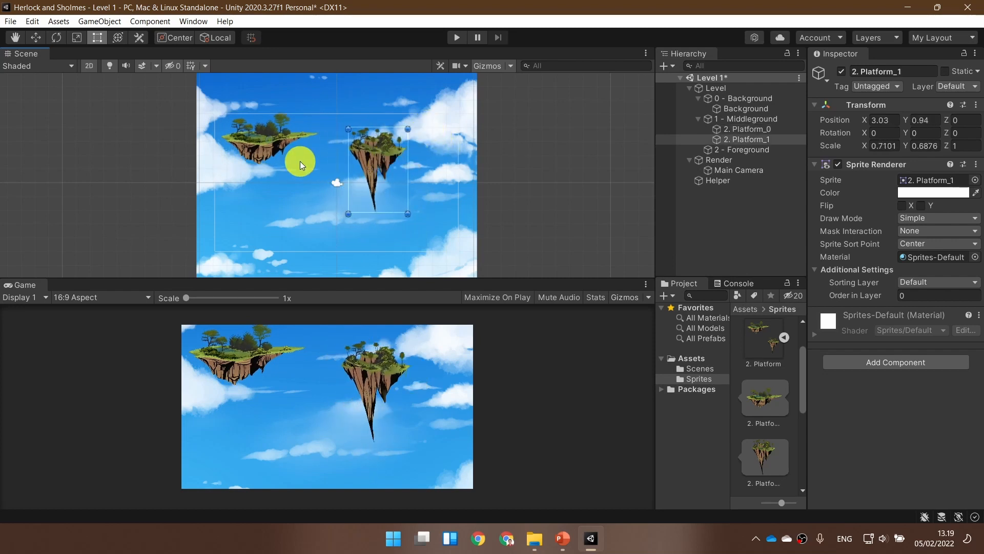
# - Reposition 2. Platform_0 slightly inward from the camera frame's corner, at about X -4.28, Y 2.59
pyautogui.click(279, 140)
pyautogui.click(764, 129)
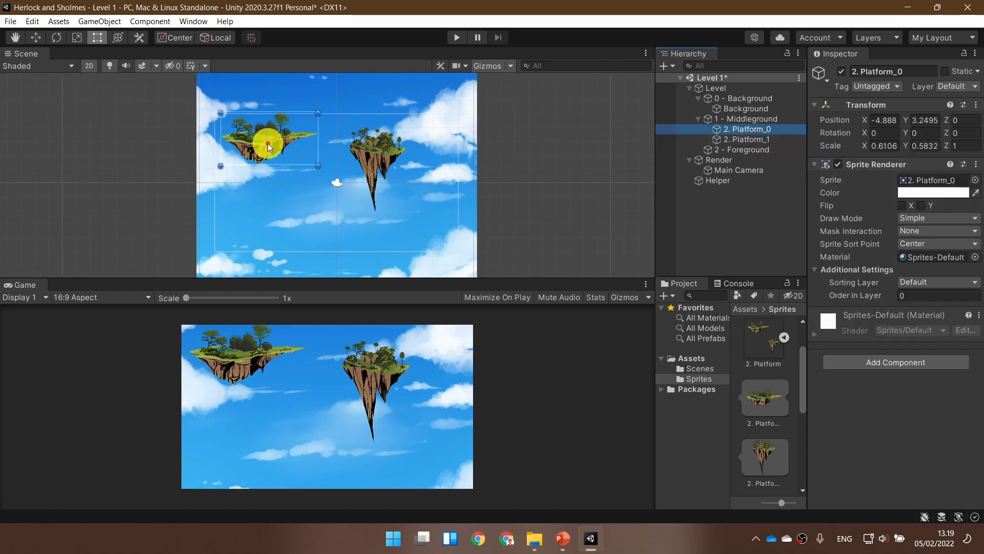
pyautogui.moveTo(268, 143)
pyautogui.mouseDown()
pyautogui.moveTo(282, 165)
pyautogui.moveTo(278, 152)
pyautogui.mouseUp()
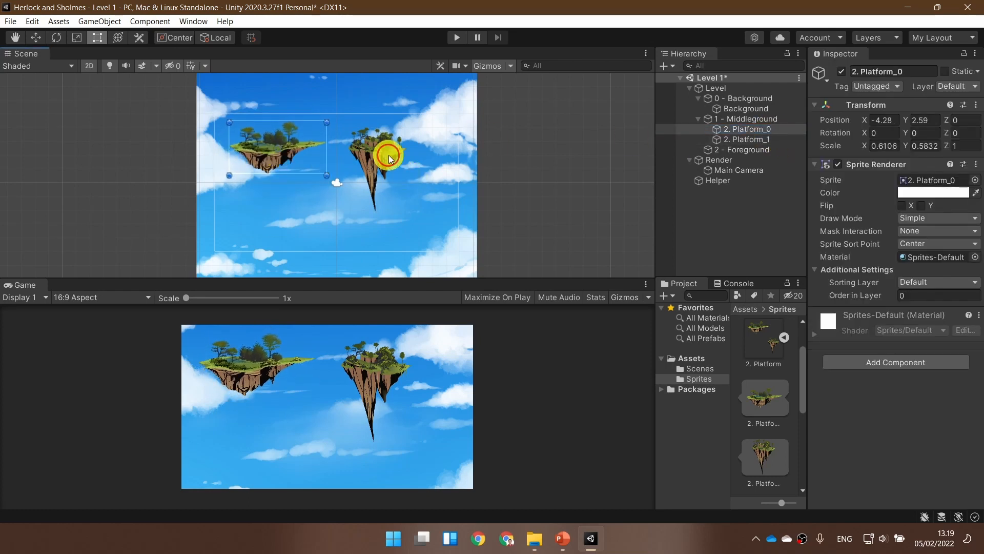
# - Shrink 2. Platform_1 to about 0.59 by 0.60 scale and place it at about X 3.82, Y -1.4
pyautogui.click(374, 153)
pyautogui.moveTo(373, 155); pyautogui.dragTo(383, 182)
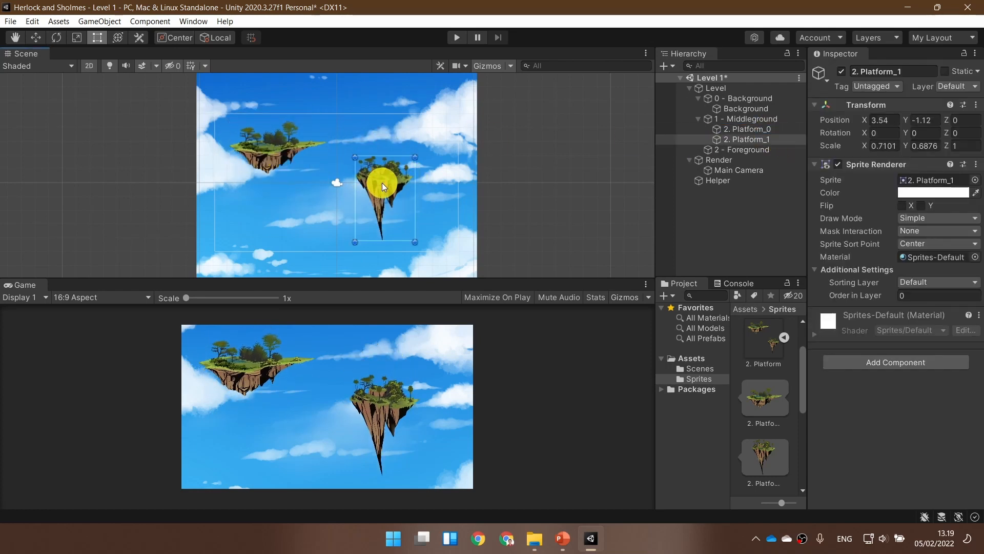
pyautogui.moveTo(412, 237)
pyautogui.mouseDown()
pyautogui.moveTo(400, 222)
pyautogui.moveTo(405, 233)
pyautogui.mouseUp()
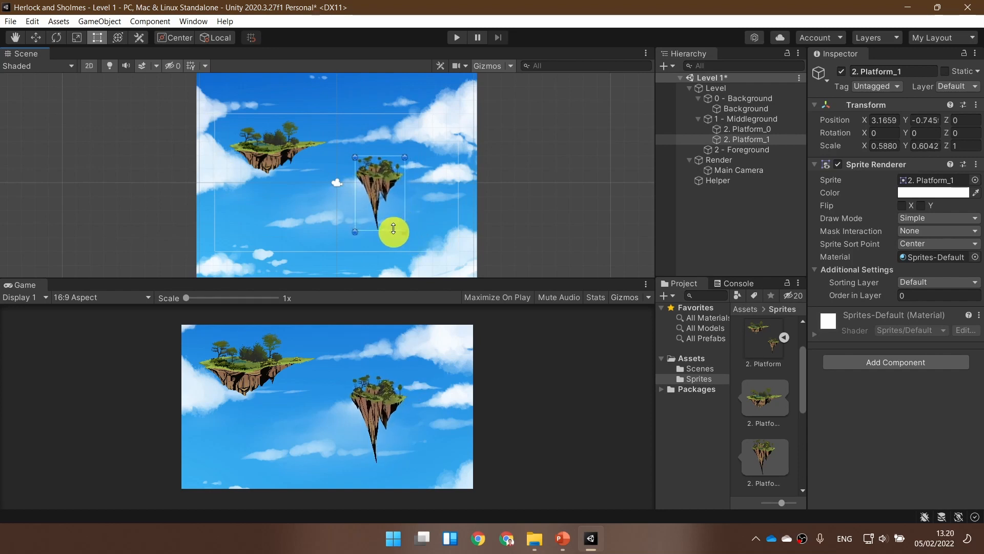
pyautogui.moveTo(377, 176); pyautogui.dragTo(390, 185)
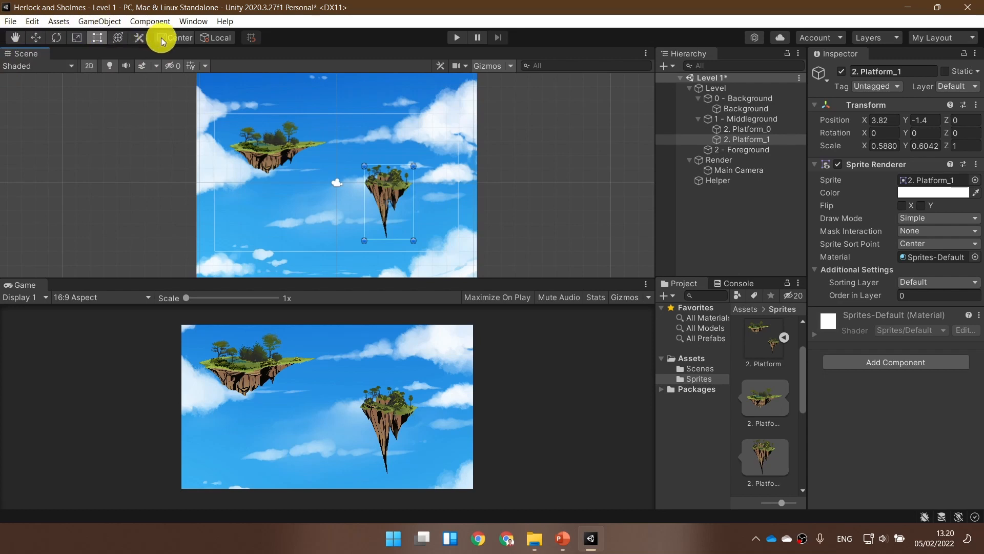
# - Examine the background, platforms and empty surroundings from several positions and distances using the Hand tool
pyautogui.click(16, 38)
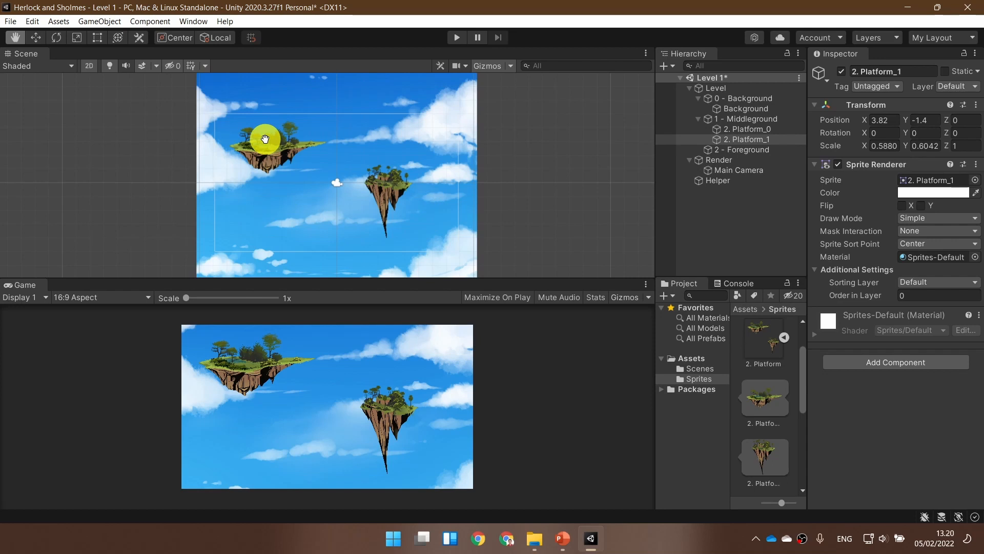
pyautogui.moveTo(352, 158); pyautogui.dragTo(197, 145)
pyautogui.scroll(-4, 197, 145)
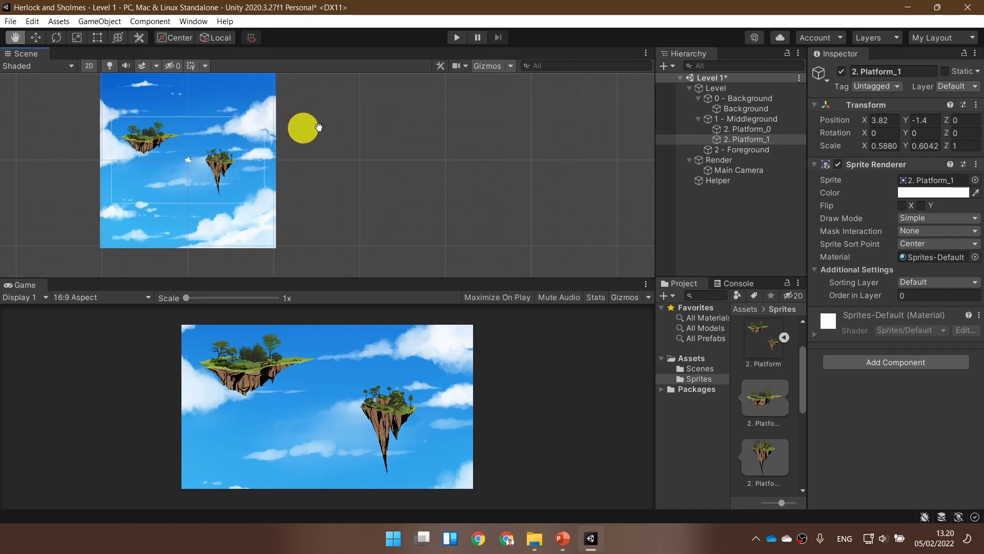
pyautogui.scroll(-3, 302, 130)
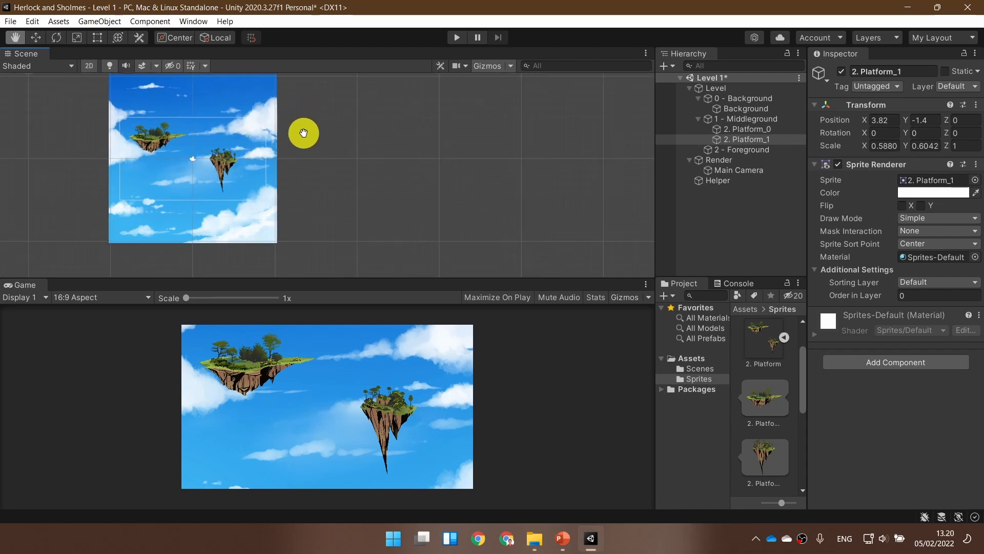
pyautogui.moveTo(334, 118); pyautogui.dragTo(301, 136)
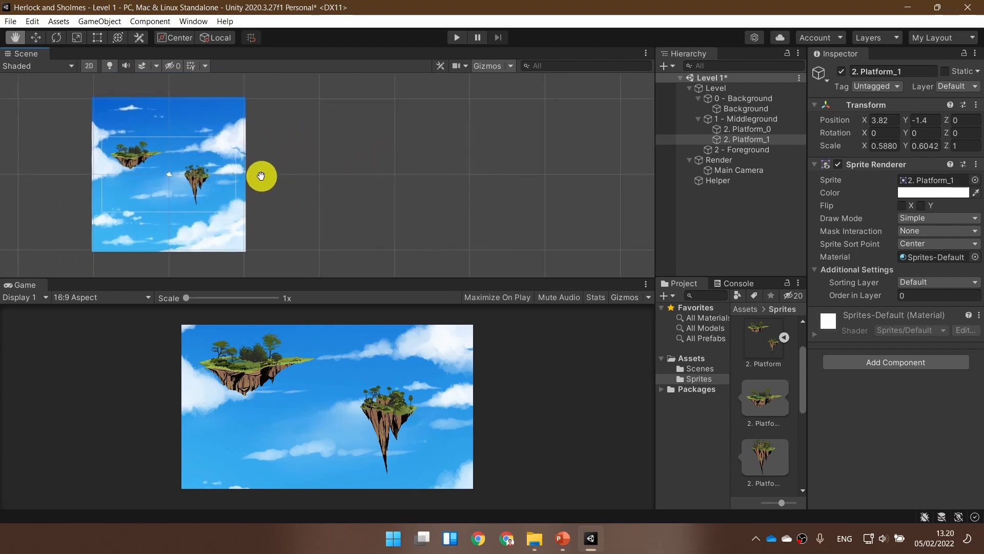
pyautogui.moveTo(321, 191); pyautogui.dragTo(241, 194)
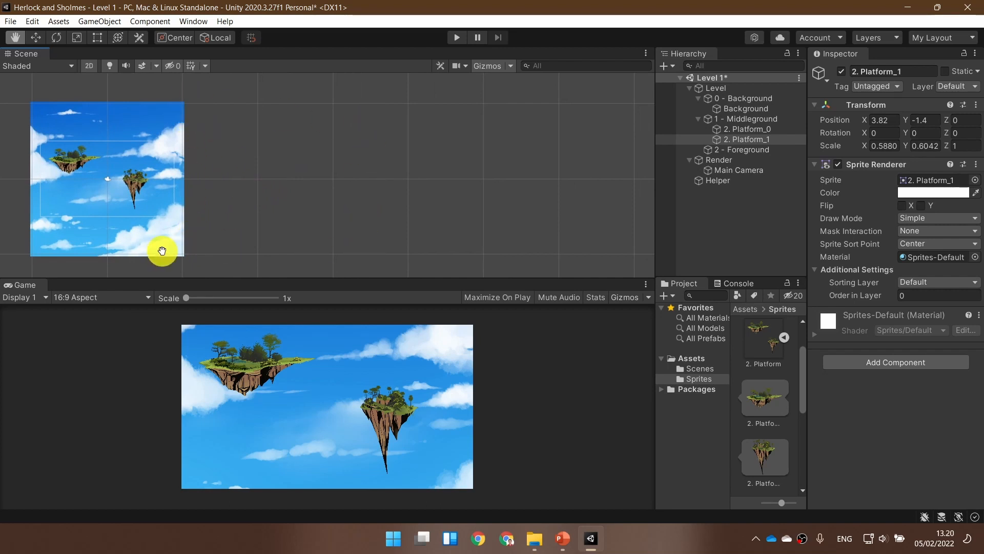
pyautogui.moveTo(164, 186); pyautogui.dragTo(374, 171)
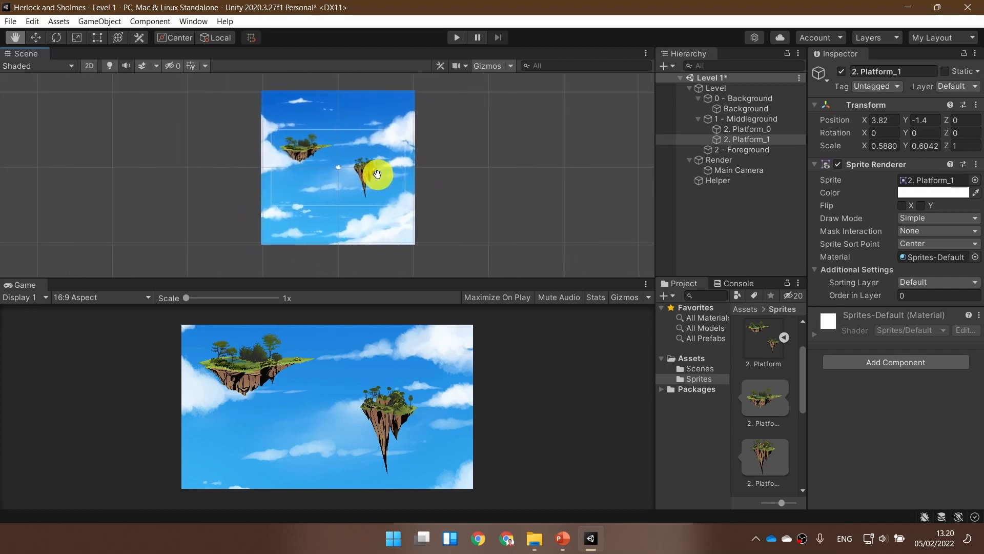
pyautogui.scroll(2, 354, 172)
pyautogui.scroll(1, 357, 175)
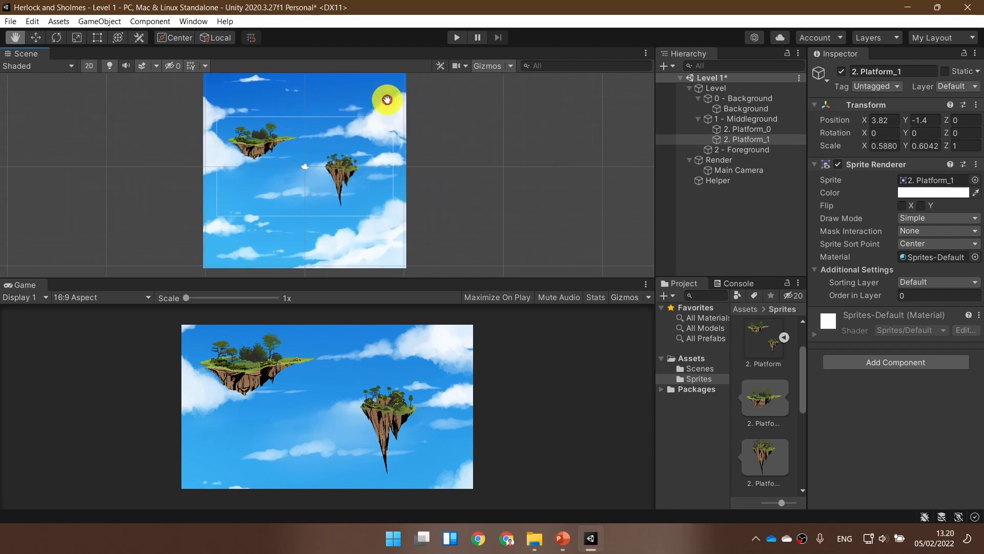
# - Use the Move tool to shift 2. Platform_0 along its axes, outside the background, to about X -20.25, Y 0.91
pyautogui.click(38, 38)
pyautogui.click(266, 139)
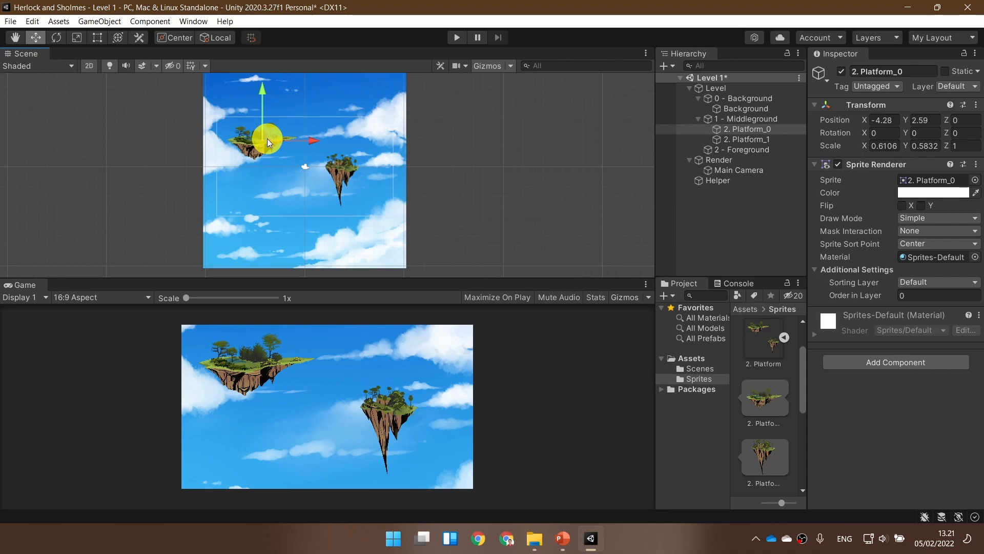
pyautogui.moveTo(315, 144); pyautogui.dragTo(296, 153)
pyautogui.moveTo(248, 89); pyautogui.dragTo(264, 135)
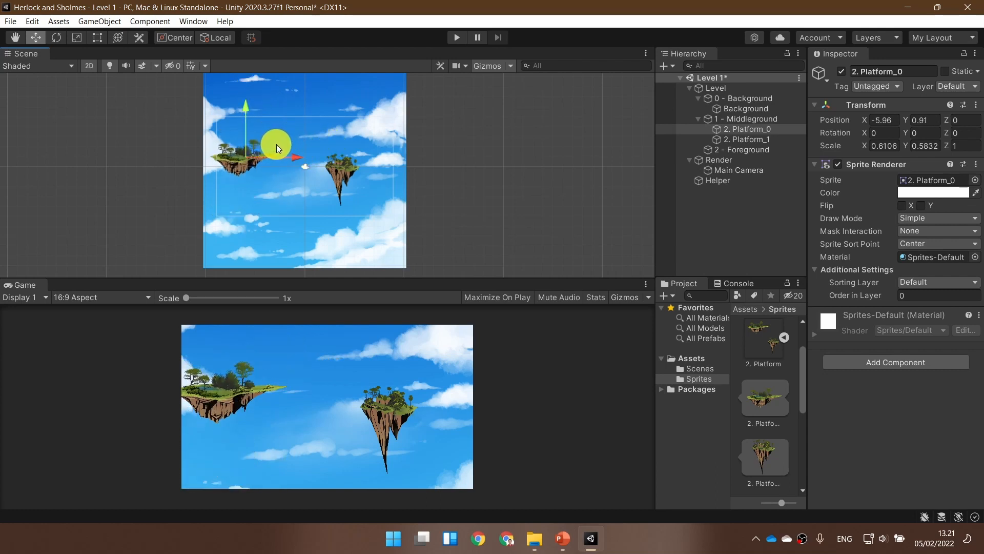
pyautogui.moveTo(300, 161); pyautogui.dragTo(157, 156)
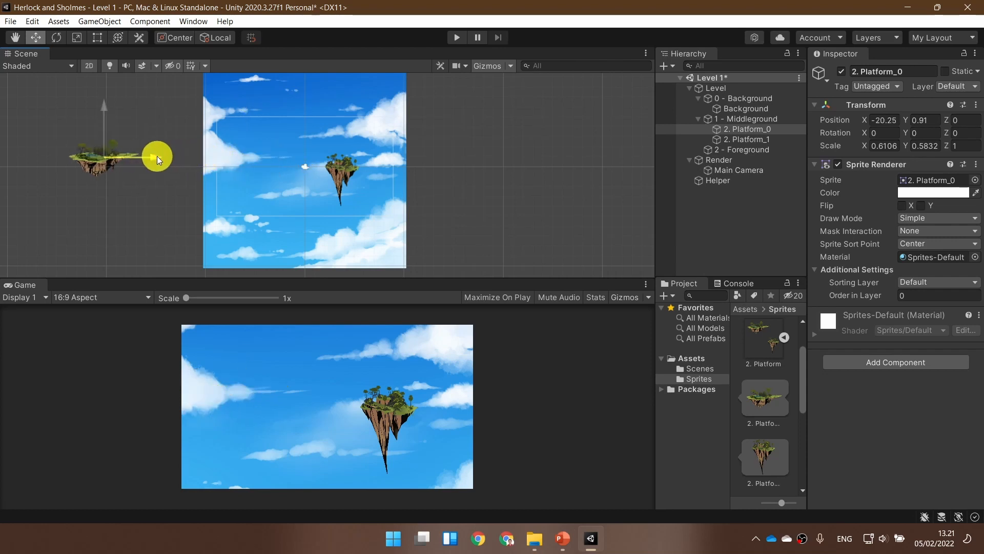
# - Move 2. Platform_0 freely back over the background to about X -4.72, Y 2.41
pyautogui.moveTo(133, 195); pyautogui.dragTo(235, 203, button='middle')
pyautogui.scroll(10, 235, 203)
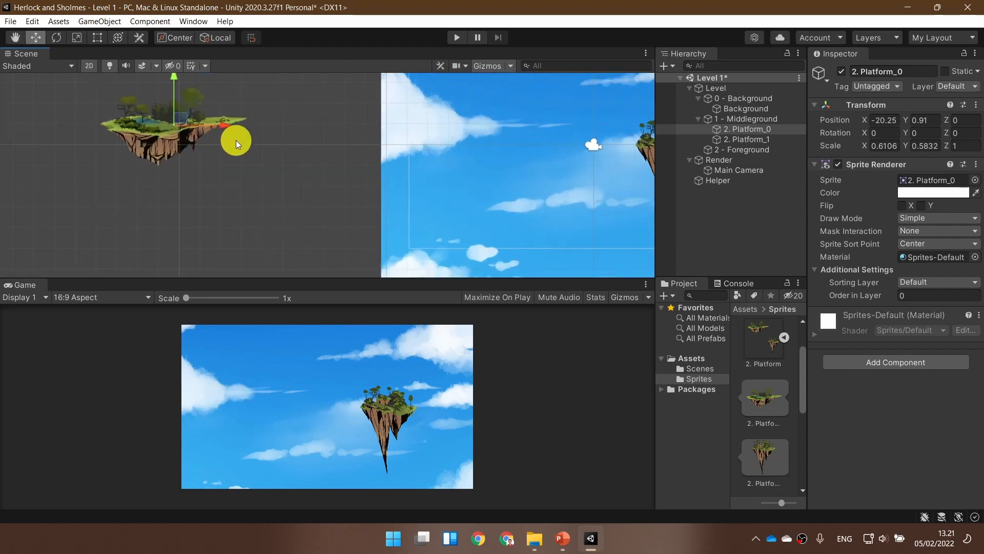
pyautogui.scroll(-6, 236, 140)
pyautogui.moveTo(270, 170); pyautogui.dragTo(303, 219, button='middle')
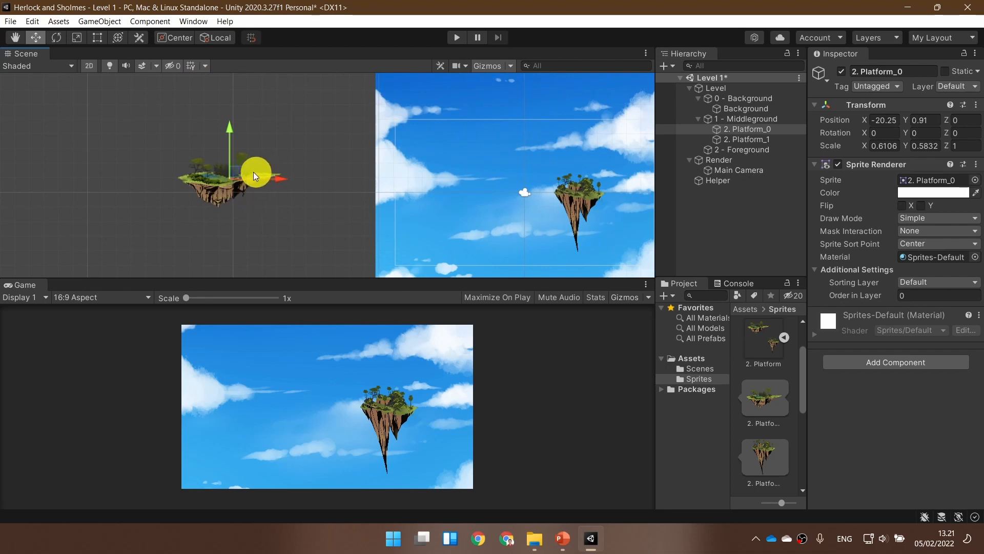
pyautogui.moveTo(237, 173); pyautogui.dragTo(474, 160)
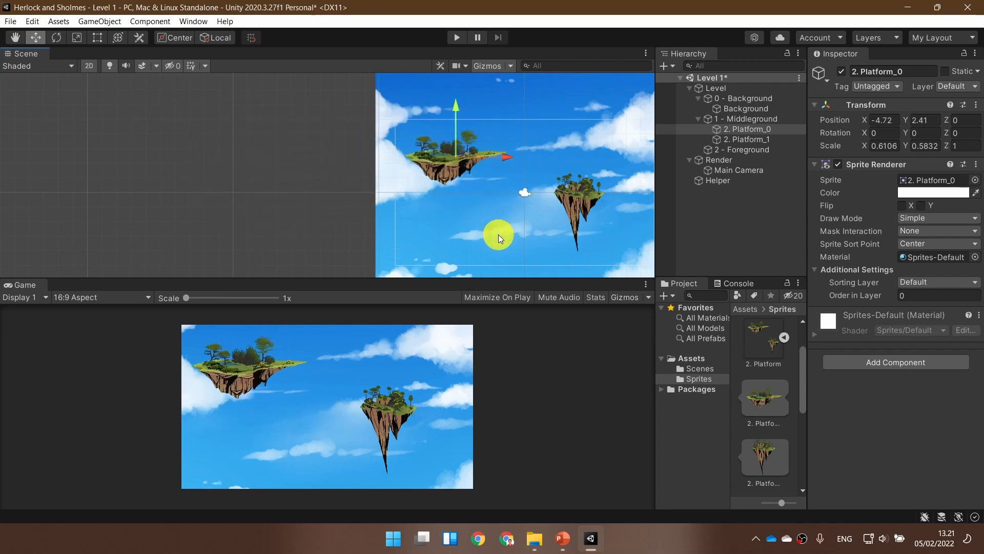
pyautogui.moveTo(498, 235); pyautogui.dragTo(396, 232, button='middle')
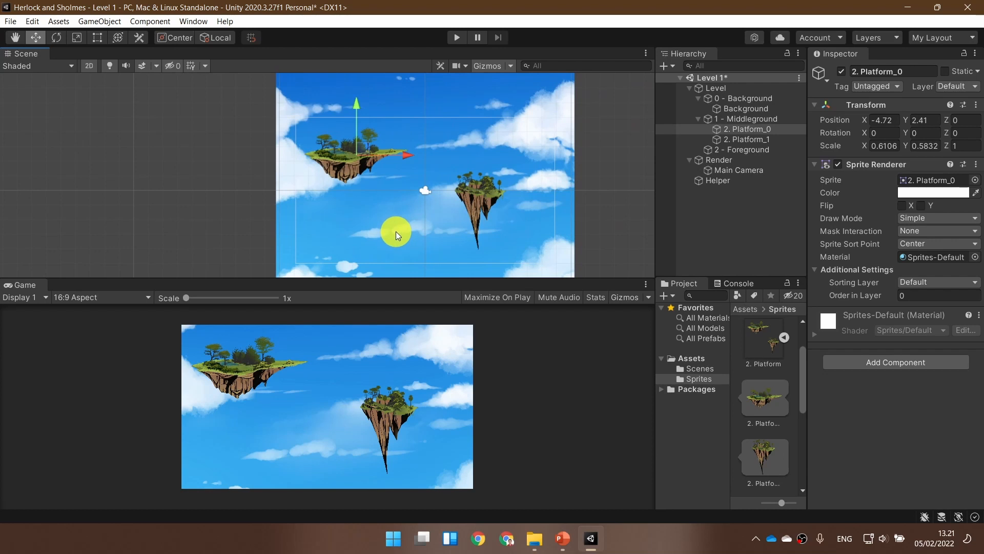
# - Use the Rotate tool to turn 2. Platform_0 around its axes to about X 18.48, Y 57.18, Z -9.64
pyautogui.click(58, 36)
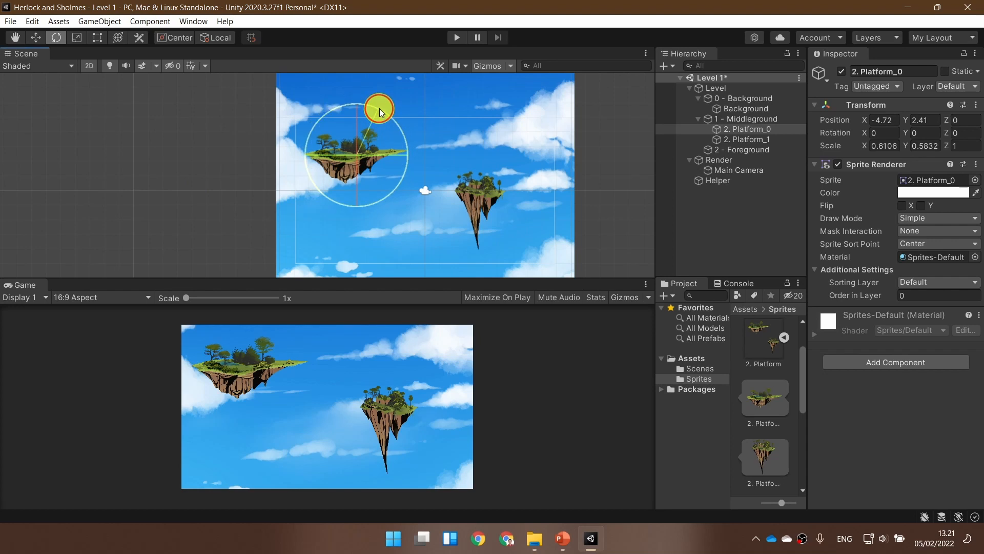
pyautogui.moveTo(380, 109); pyautogui.dragTo(406, 176)
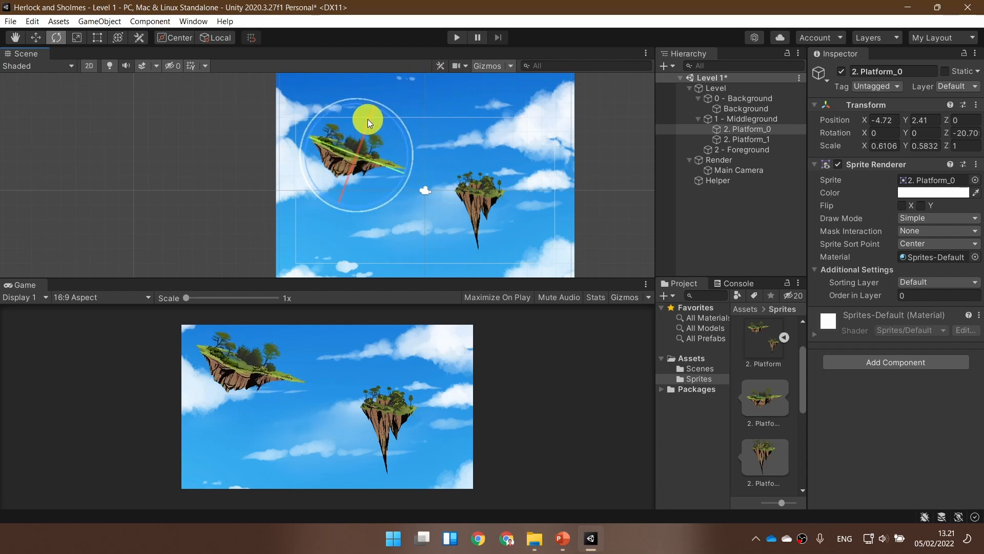
pyautogui.moveTo(367, 119); pyautogui.dragTo(302, 138)
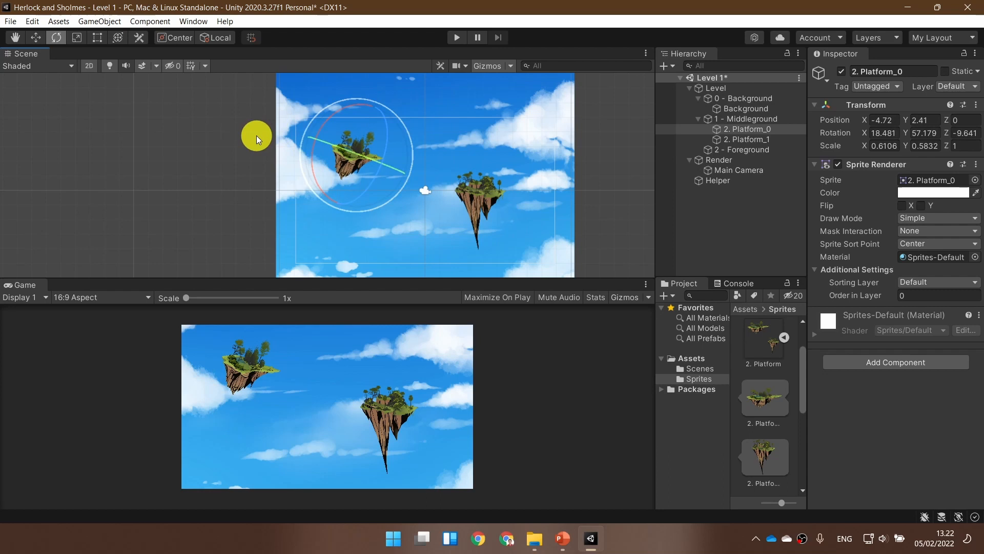
# - Reset the rotation of 2. Platform_0 to 0 on X, Y and Z
pyautogui.click(77, 39)
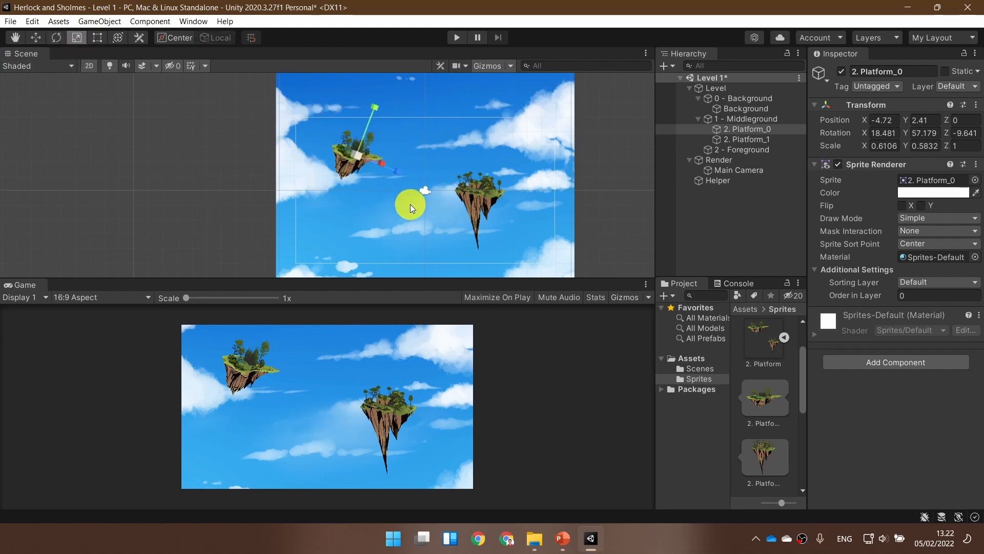
pyautogui.click(58, 37)
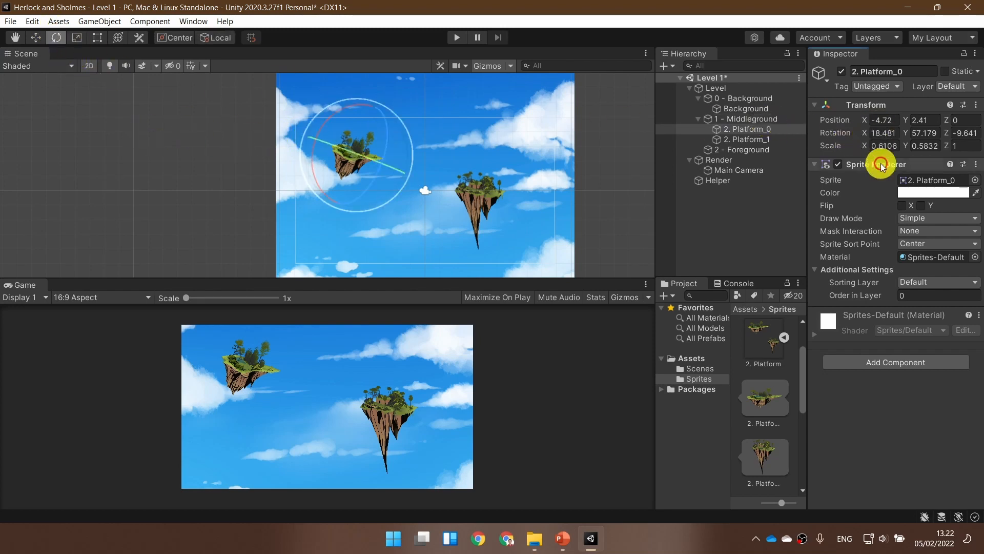
pyautogui.write('0')
pyautogui.press('Tab')
pyautogui.write('0')
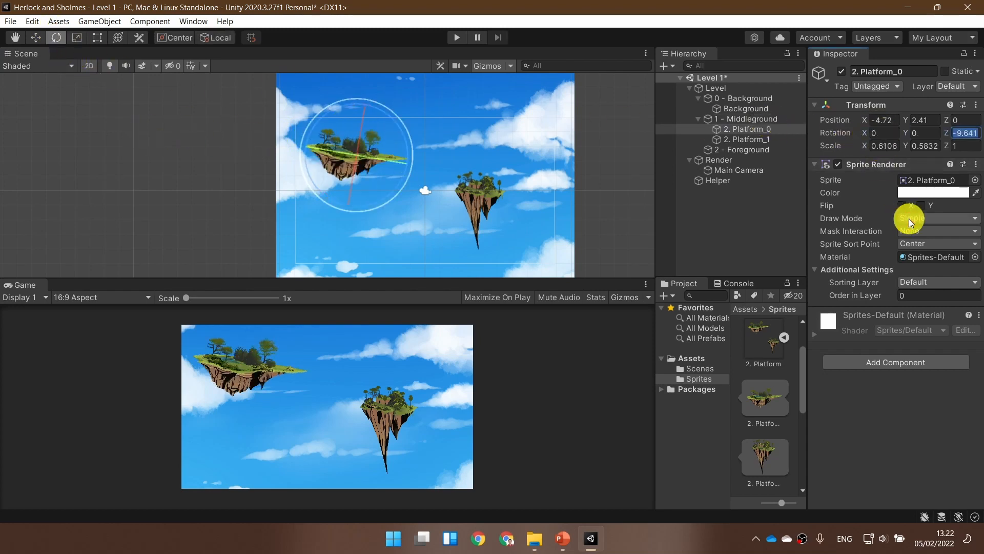
pyautogui.press('Tab')
pyautogui.write('0')
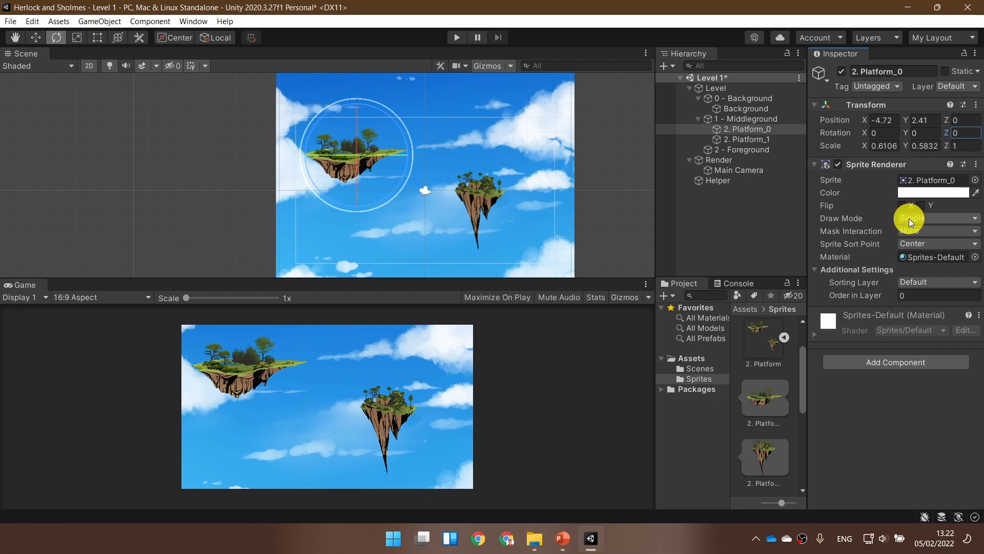
# - Use the Scale tool to resize 2. Platform_0 to about 0.50 on X, 0.69 on Y and 1.19 on Z
pyautogui.click(76, 38)
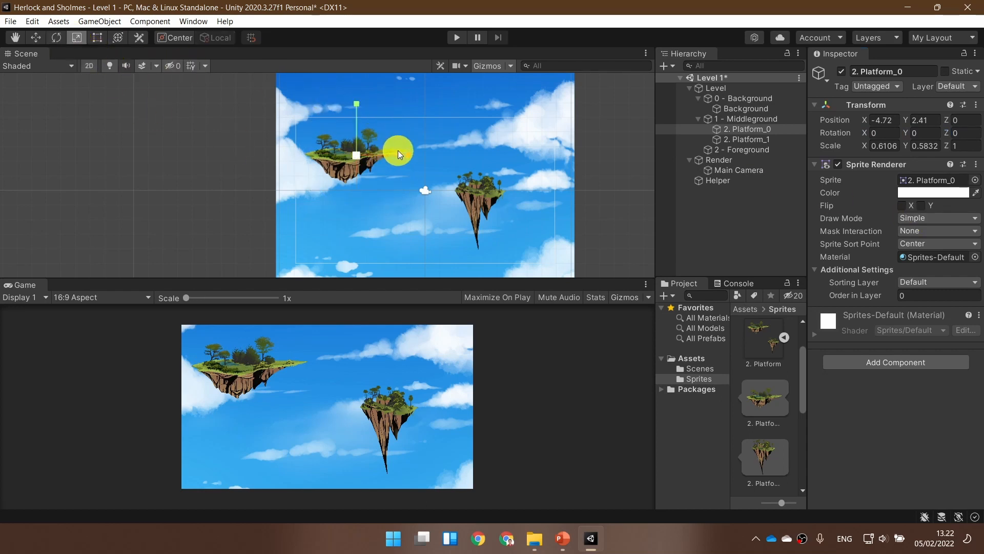
pyautogui.moveTo(410, 155)
pyautogui.mouseDown()
pyautogui.moveTo(508, 165)
pyautogui.moveTo(402, 167)
pyautogui.mouseUp()
pyautogui.moveTo(355, 108); pyautogui.dragTo(378, 162)
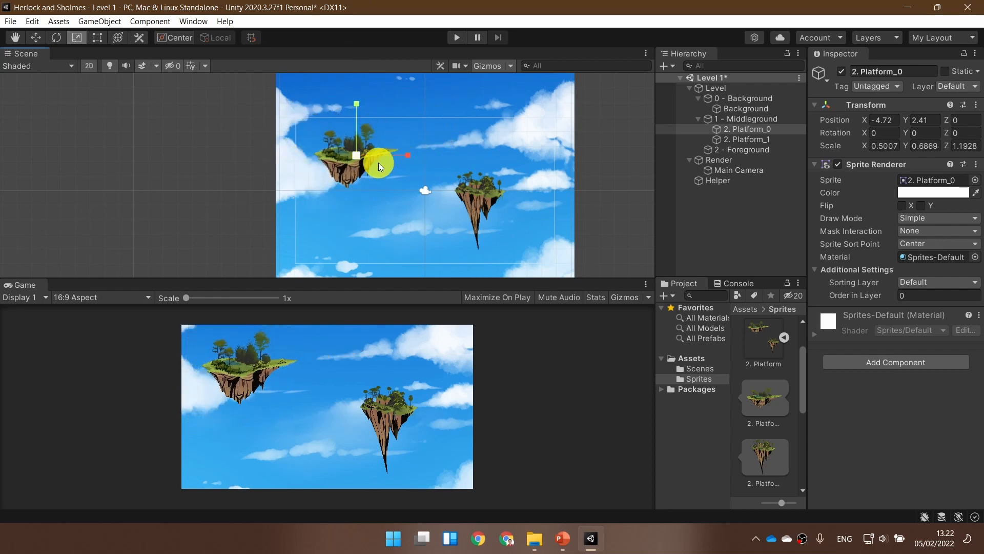
# - Resize and move 2. Platform_0 with the Rect tool to about X -3.23, Y 2.82 and scale 0.59 by 0.59
pyautogui.click(97, 37)
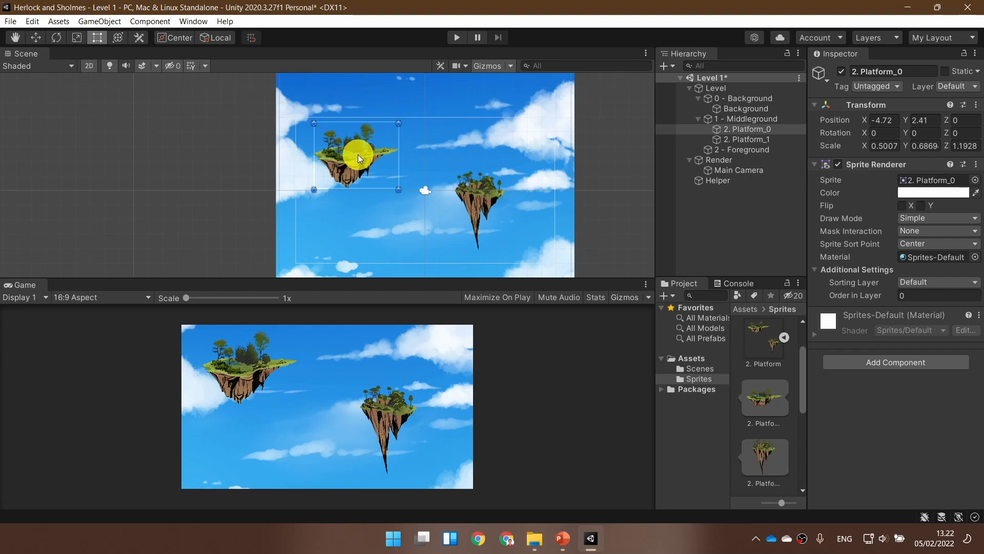
pyautogui.moveTo(357, 154); pyautogui.dragTo(416, 127)
pyautogui.moveTo(367, 149); pyautogui.dragTo(378, 144)
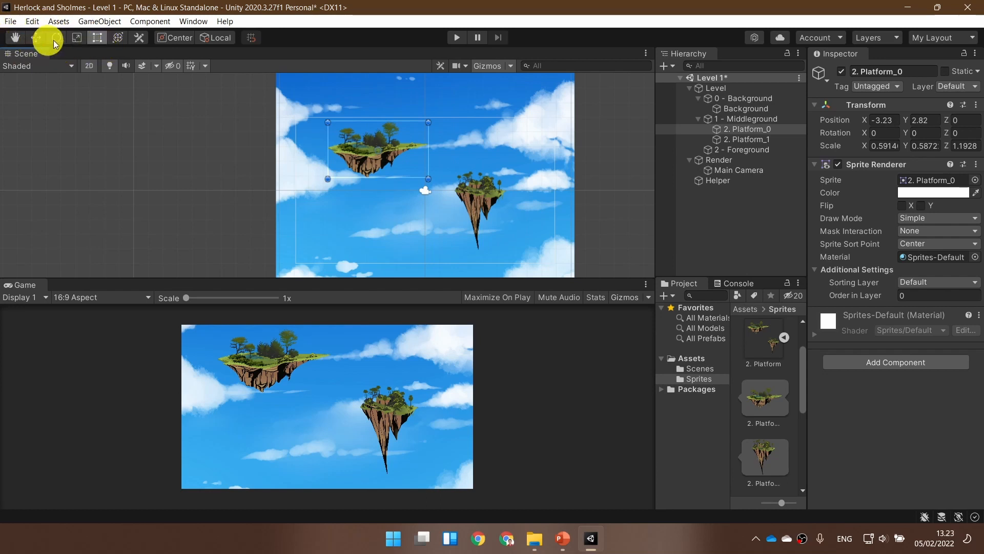
# - Compare the Transform tool's combined gizmo on 2. Platform_0 with the Move, Rotate, Scale and Rect tools, ending on the Hand tool
pyautogui.click(122, 37)
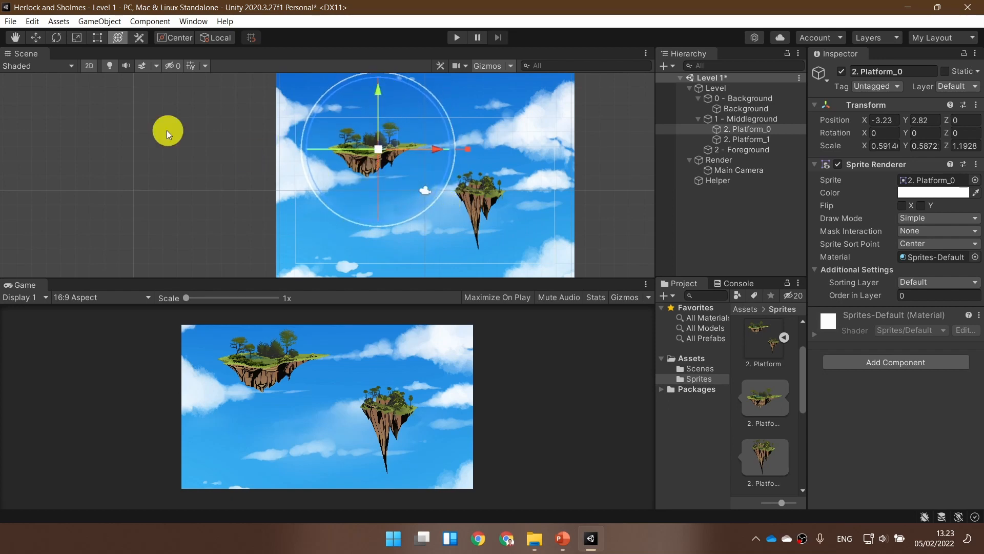
pyautogui.click(39, 39)
pyautogui.click(57, 38)
pyautogui.click(76, 37)
pyautogui.click(99, 39)
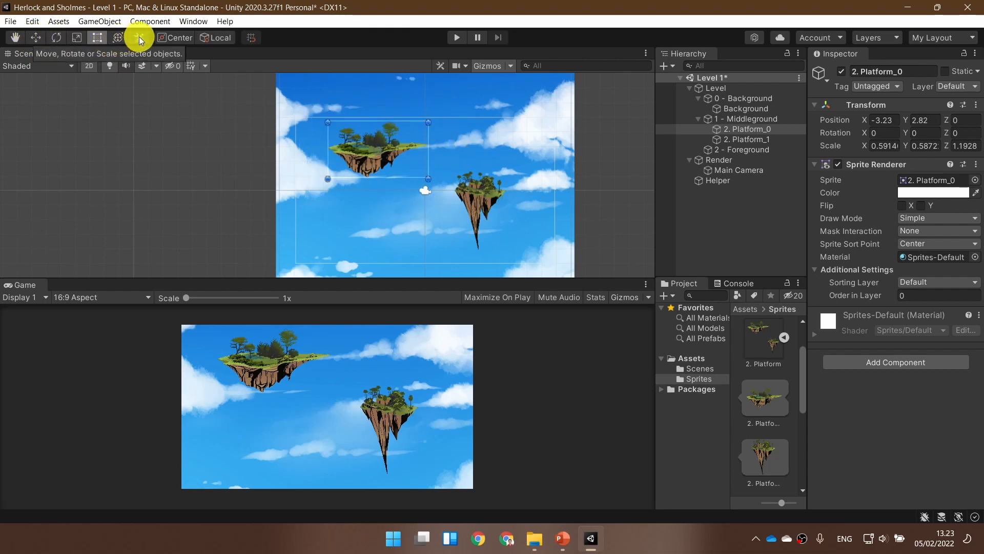
pyautogui.click(113, 39)
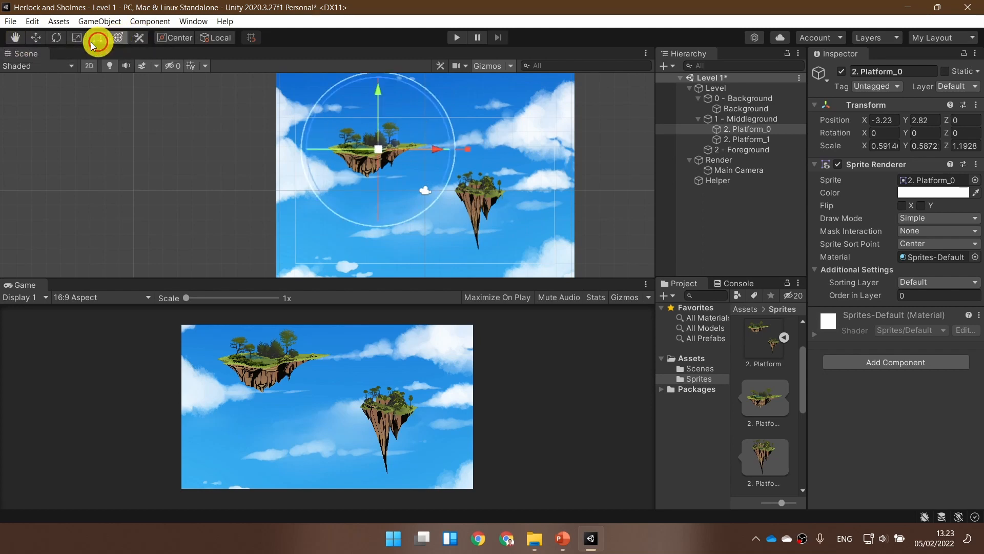
pyautogui.click(23, 39)
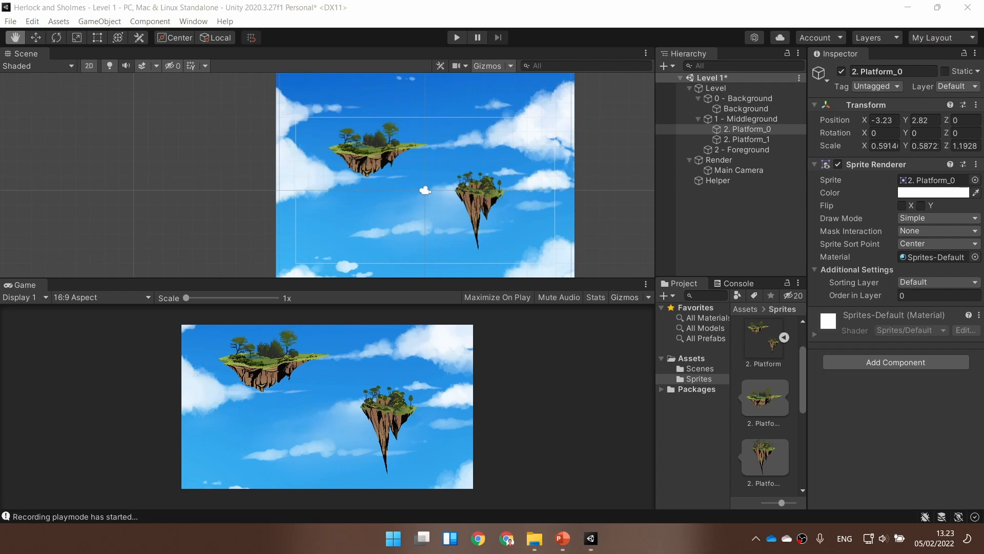
pyautogui.click(333, 41)
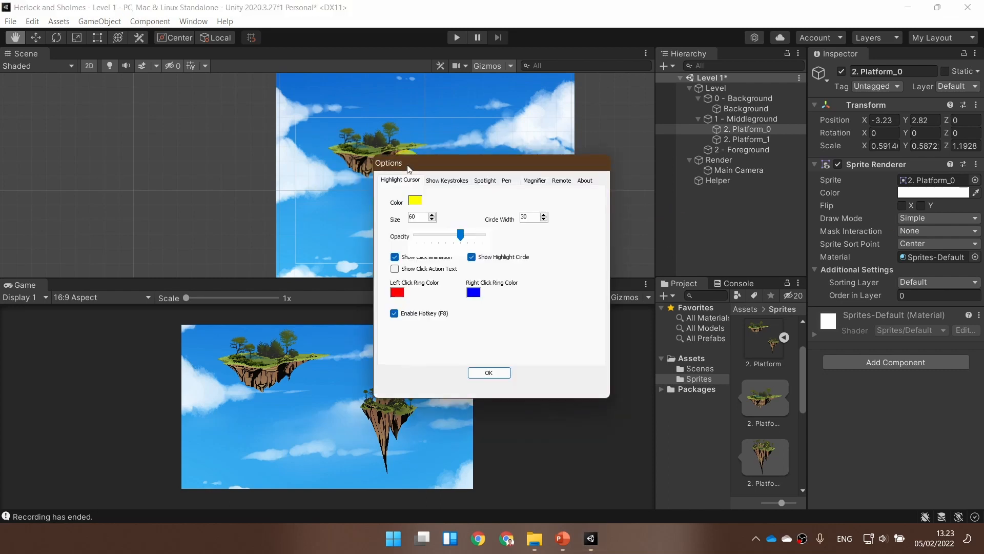
pyautogui.click(448, 180)
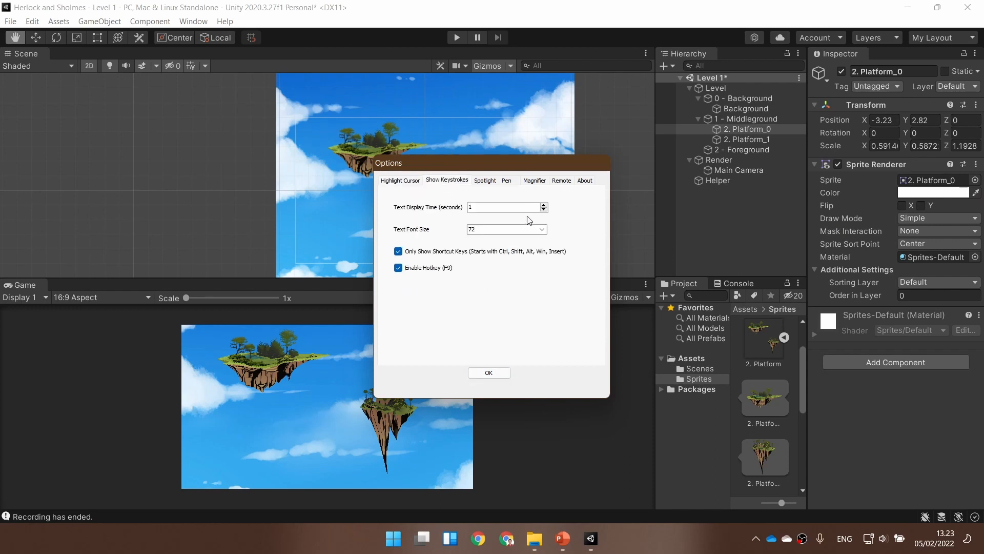
pyautogui.click(491, 373)
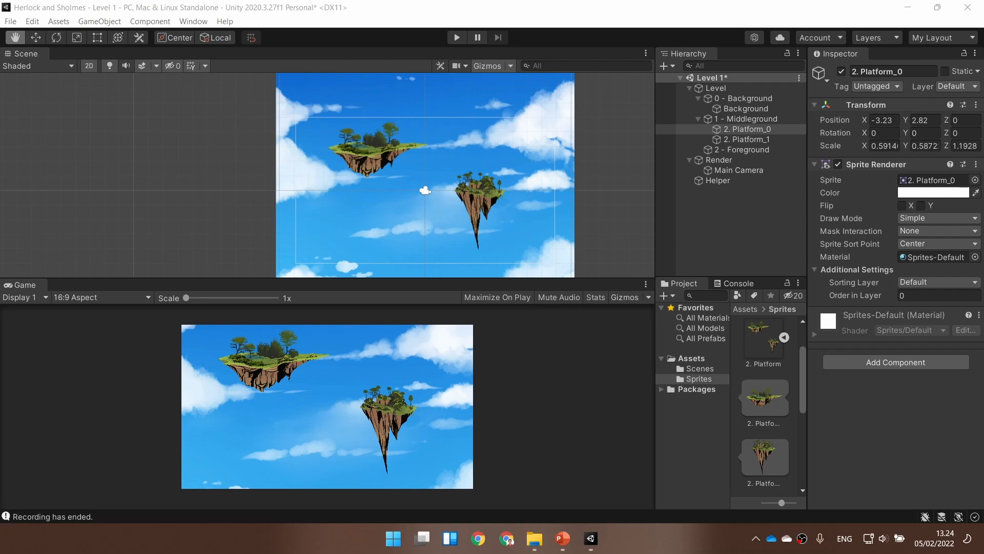
pyautogui.click(384, 15)
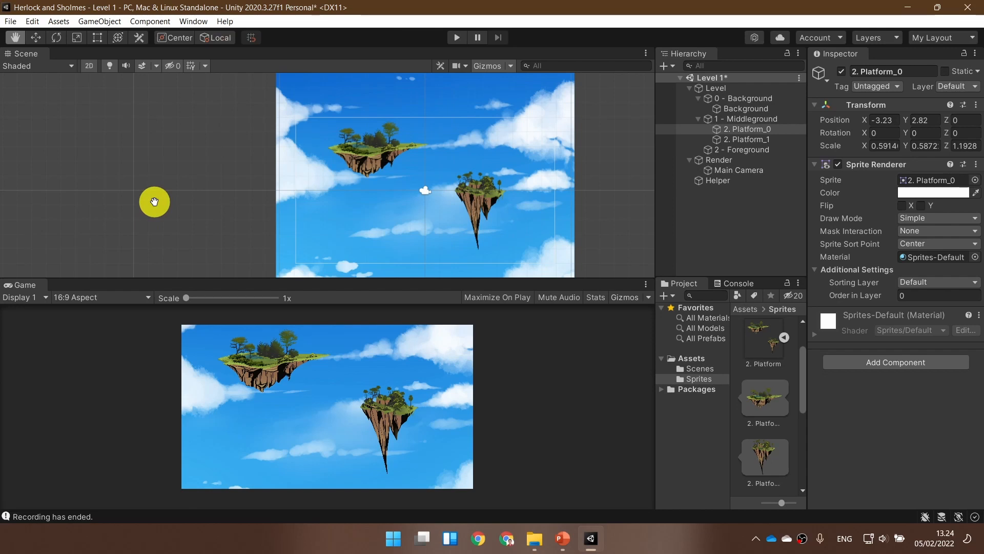
# - Cycle through the Move, Rotate, Scale and Rect tools on 2. Platform_0, and switch to the Player slide in PowerPoint
pyautogui.press('w')
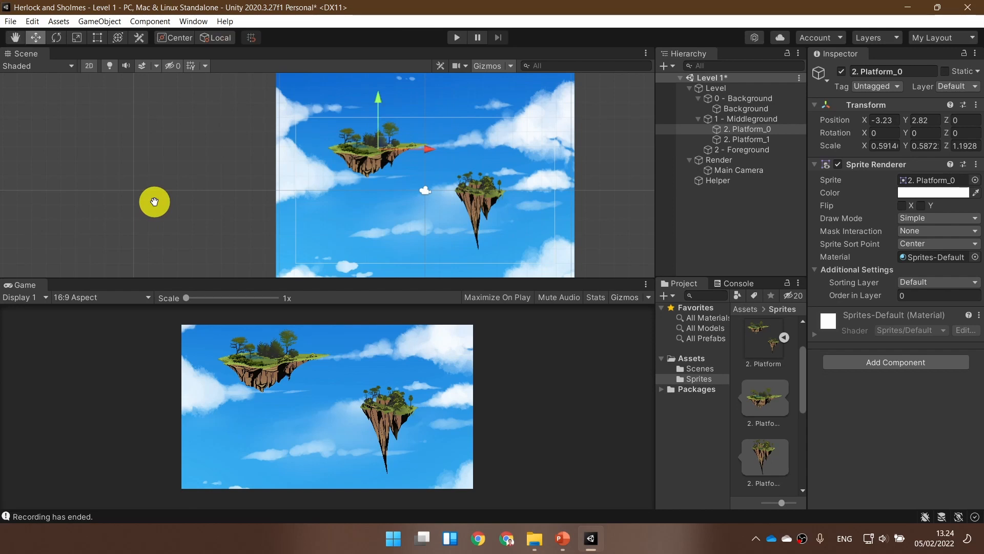
pyautogui.press('e')
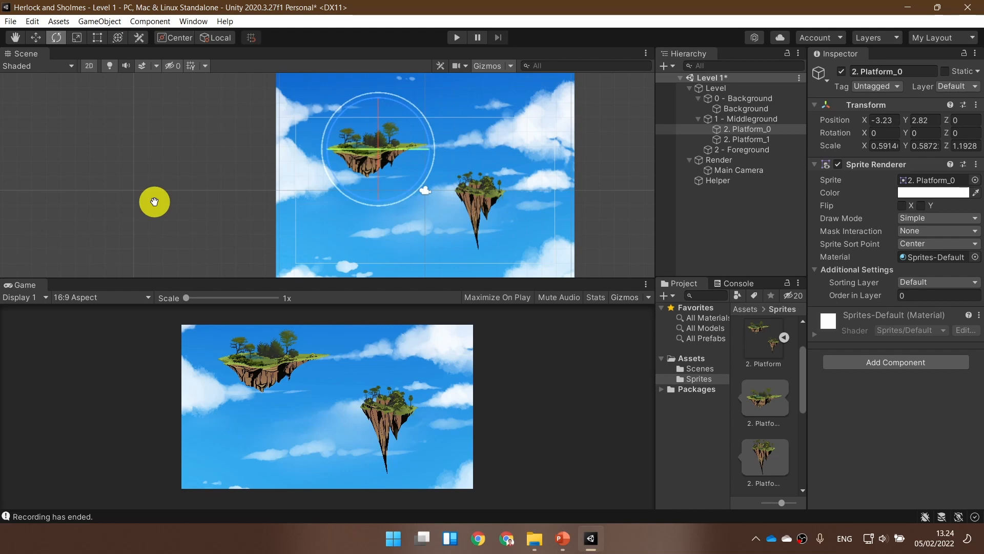
pyautogui.press('r')
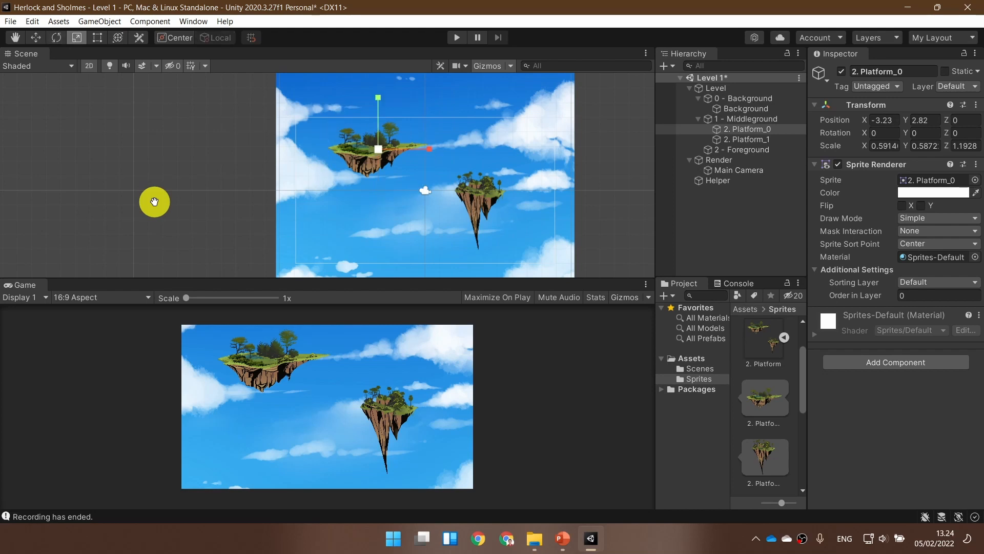
pyautogui.press('t')
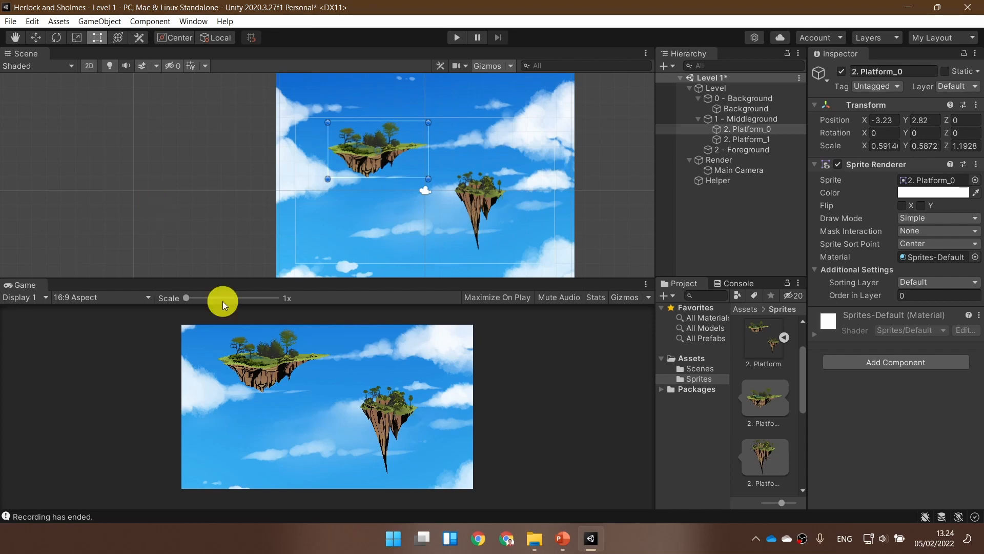
pyautogui.click(580, 540)
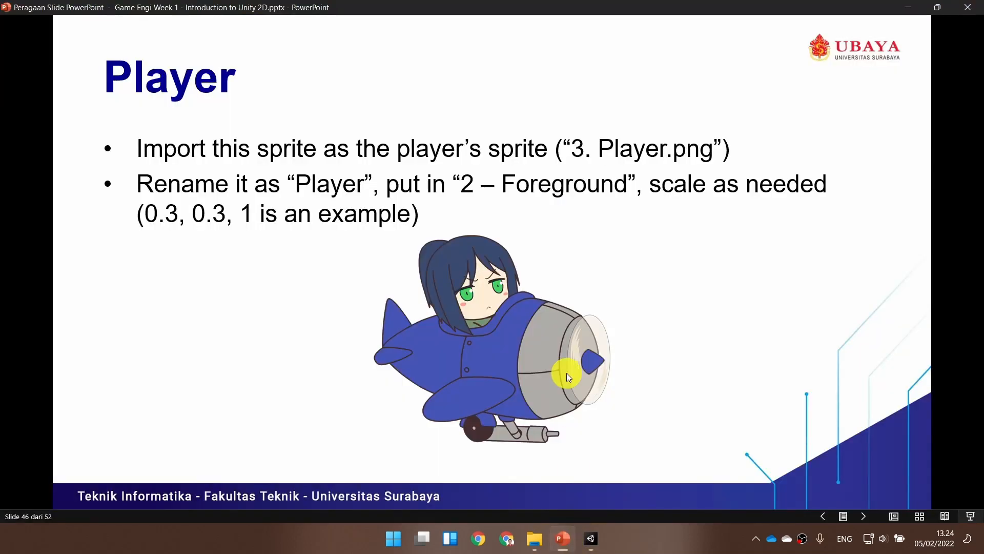
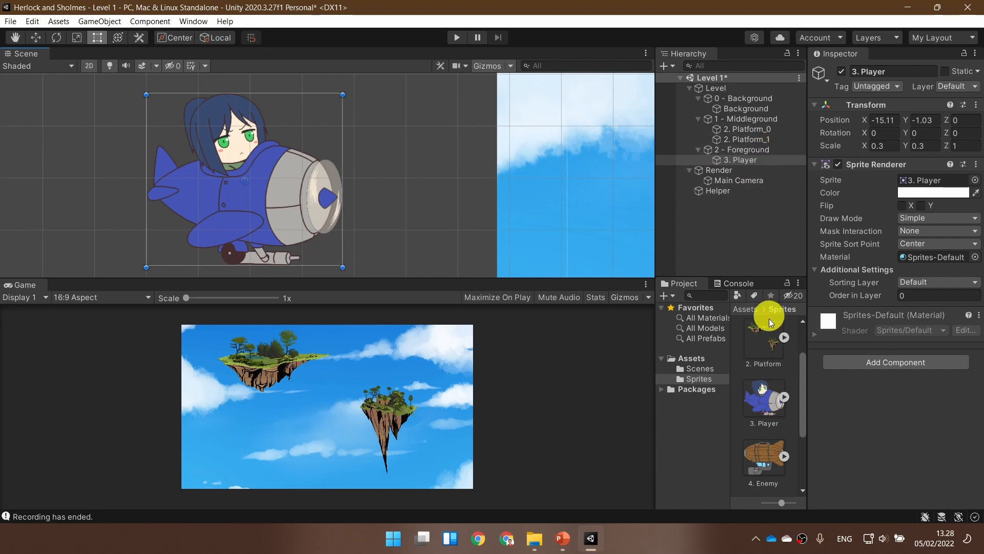
# - Place the 6. Bullet Enemy sprite from the Sprites folder into the scene near the player, at about X -11.11, Y -0.67
pyautogui.scroll(-3, 770, 348)
pyautogui.moveTo(779, 453); pyautogui.dragTo(452, 163)
pyautogui.scroll(-5, 453, 163)
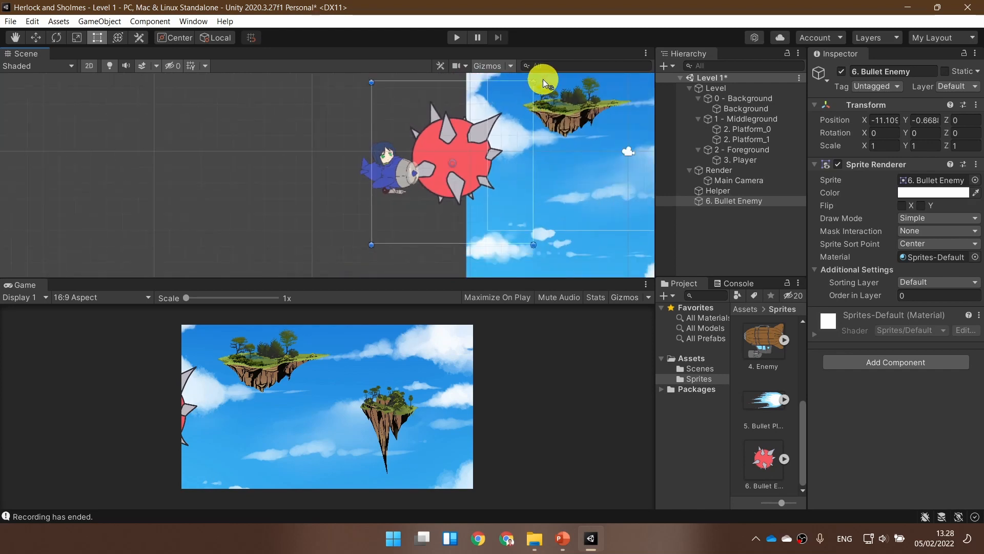
# - Shrink 6. Bullet Enemy with the Rect tool to a scale of about 0.19 by 0.17, placing it at about X -11.69, Y 0.35
pyautogui.moveTo(533, 83); pyautogui.dragTo(436, 141)
pyautogui.scroll(10, 440, 195)
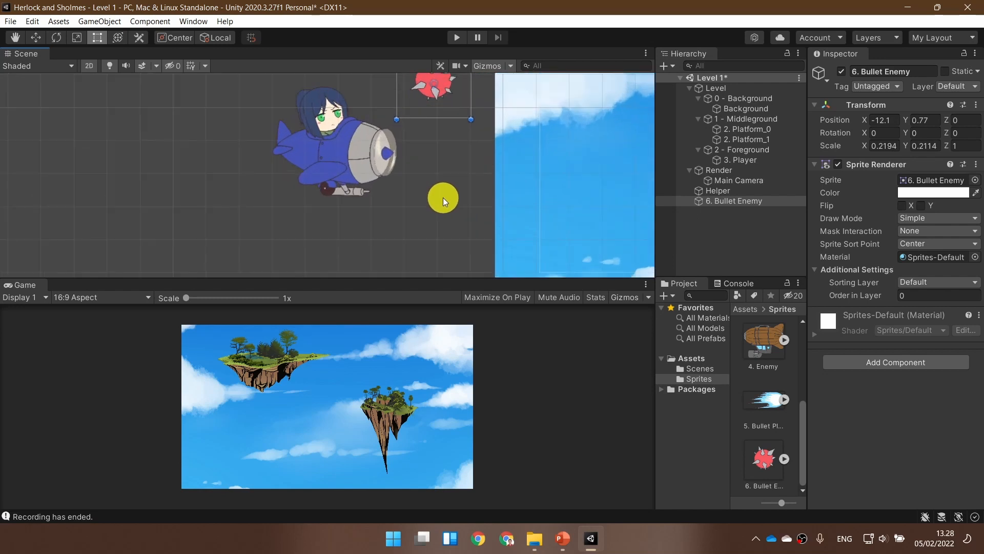
pyautogui.moveTo(445, 172); pyautogui.dragTo(448, 238, button='middle')
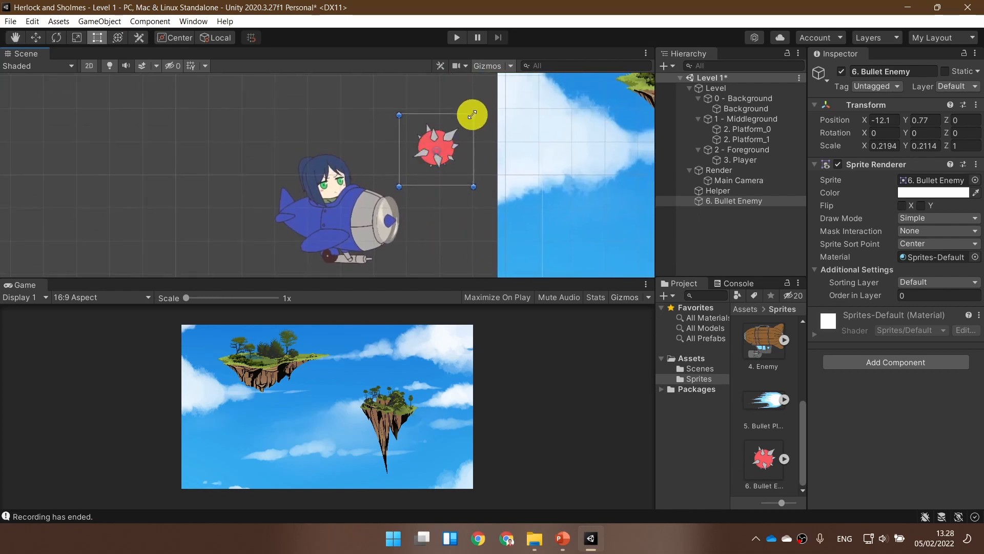
pyautogui.press('t')
pyautogui.moveTo(473, 115); pyautogui.dragTo(447, 158)
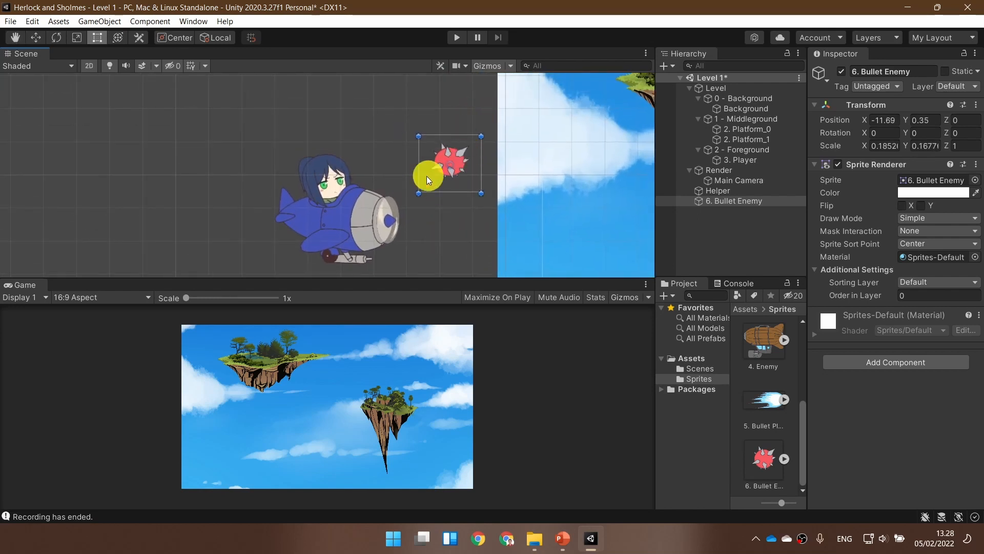
pyautogui.click(345, 220)
pyautogui.click(453, 164)
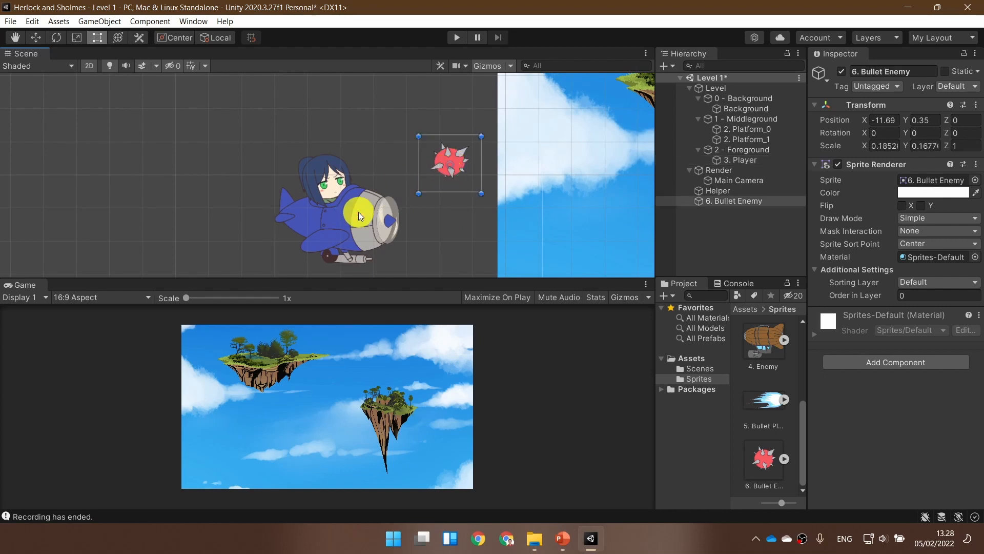
pyautogui.click(358, 212)
pyautogui.click(455, 163)
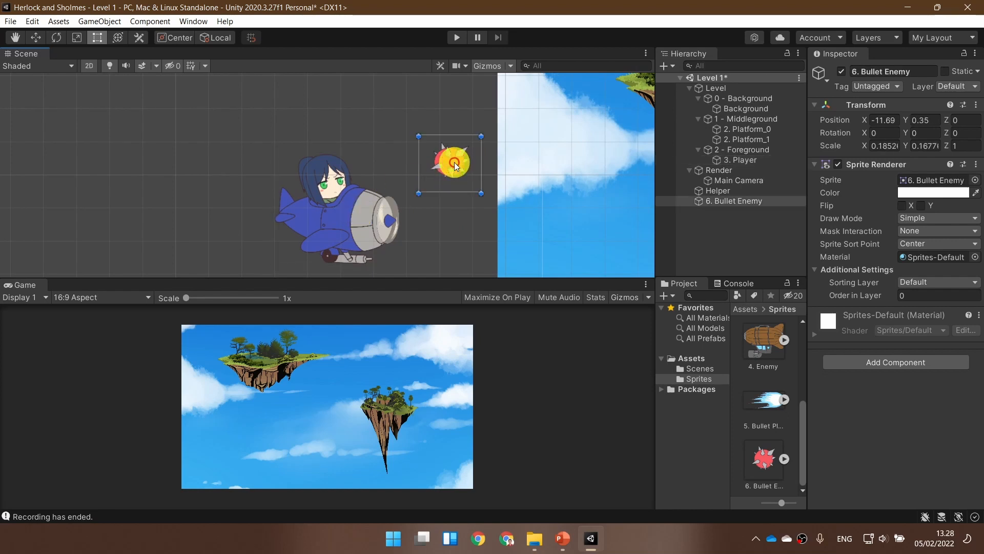
pyautogui.click(381, 219)
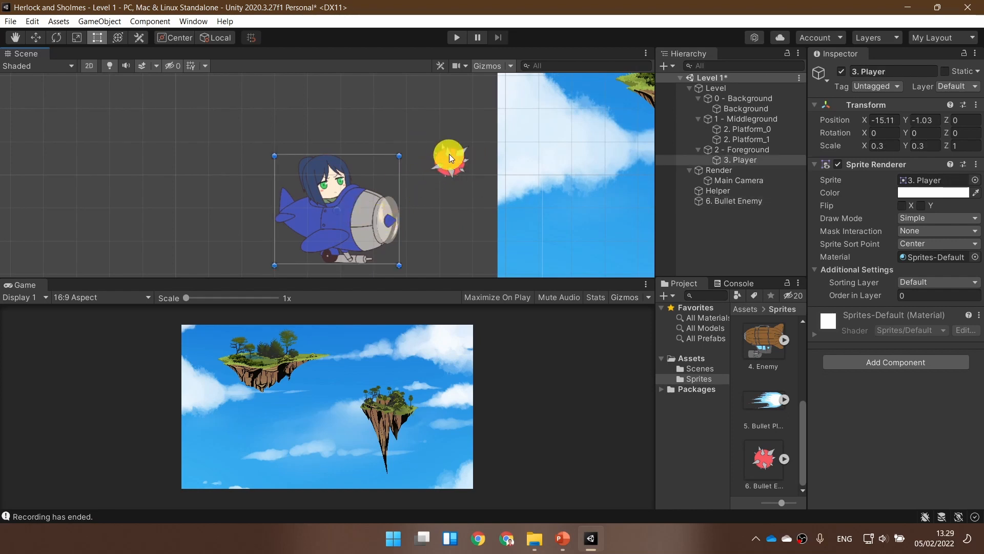
pyautogui.click(450, 155)
pyautogui.click(419, 179)
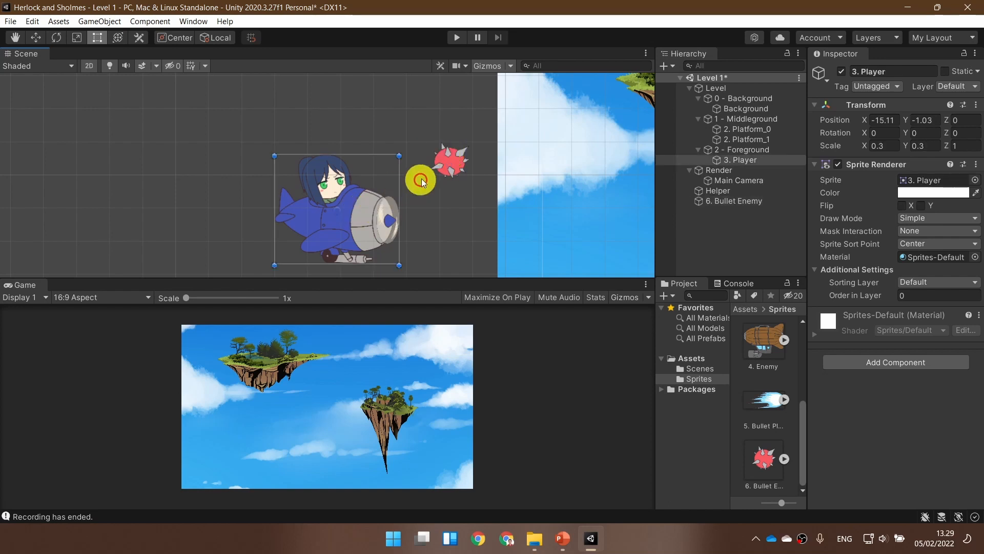
pyautogui.click(455, 159)
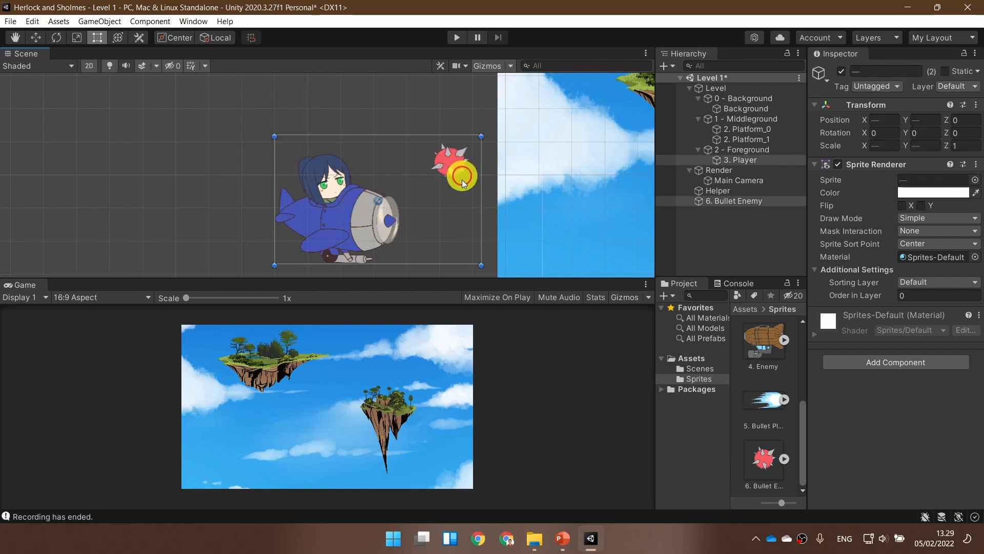
pyautogui.click(404, 111)
pyautogui.click(367, 204)
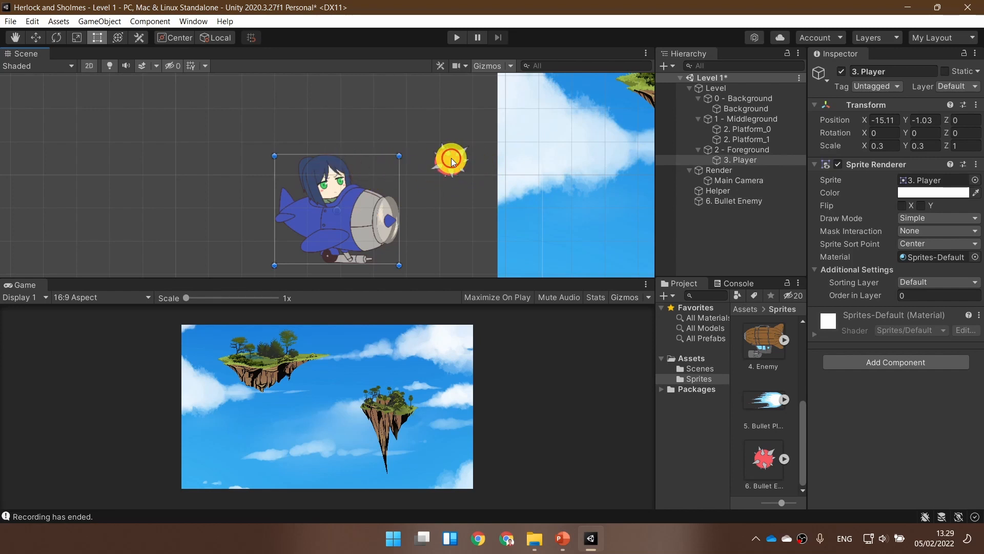
# - Move 6. Bullet Enemy just above the player's plane nose, to about X -13.28, Y 0.76
pyautogui.click(450, 160)
pyautogui.click(454, 162)
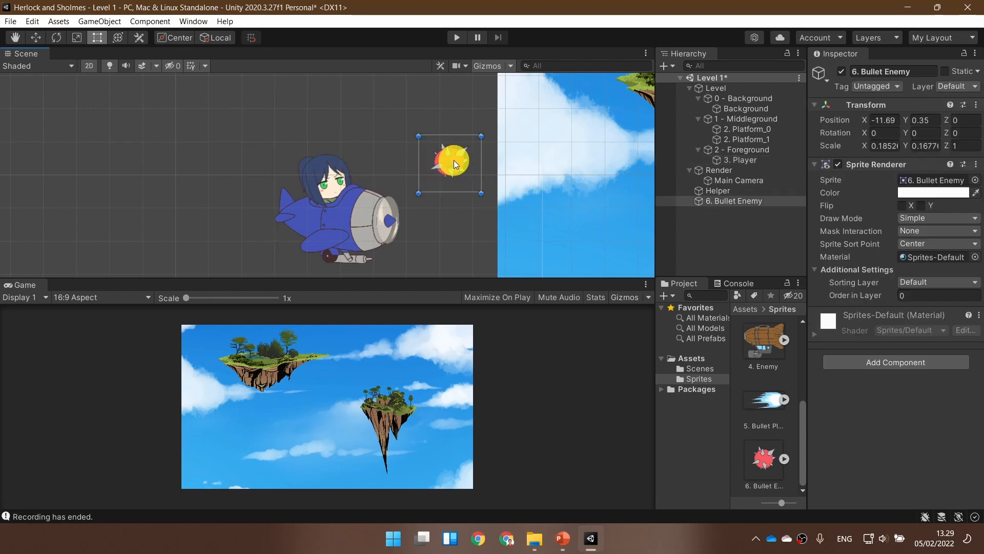
pyautogui.moveTo(454, 160); pyautogui.dragTo(399, 146)
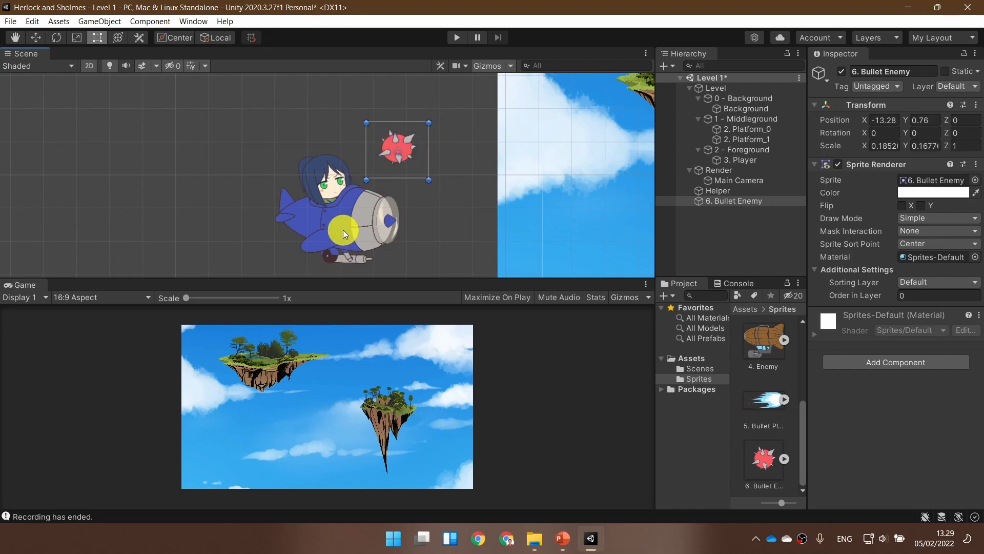
pyautogui.click(463, 242)
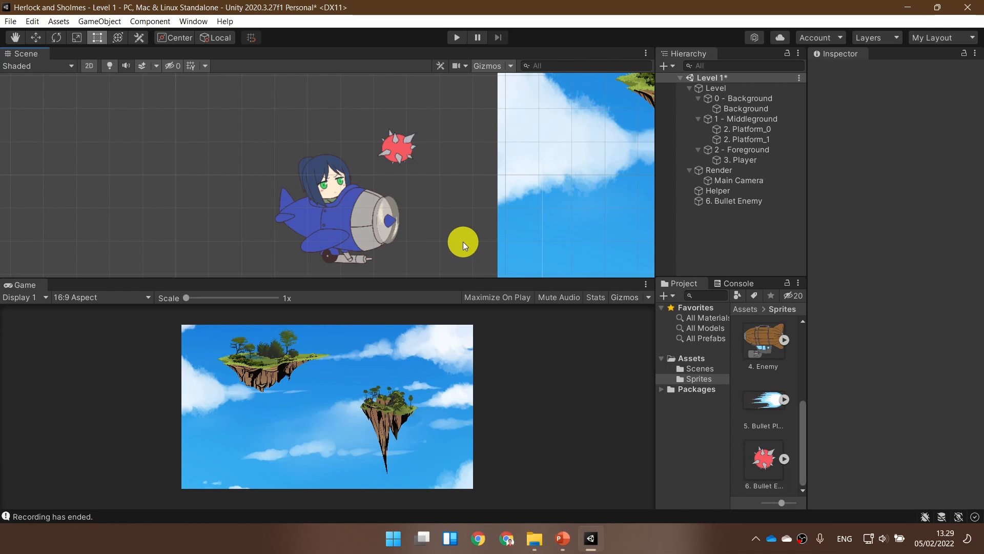
pyautogui.click(340, 233)
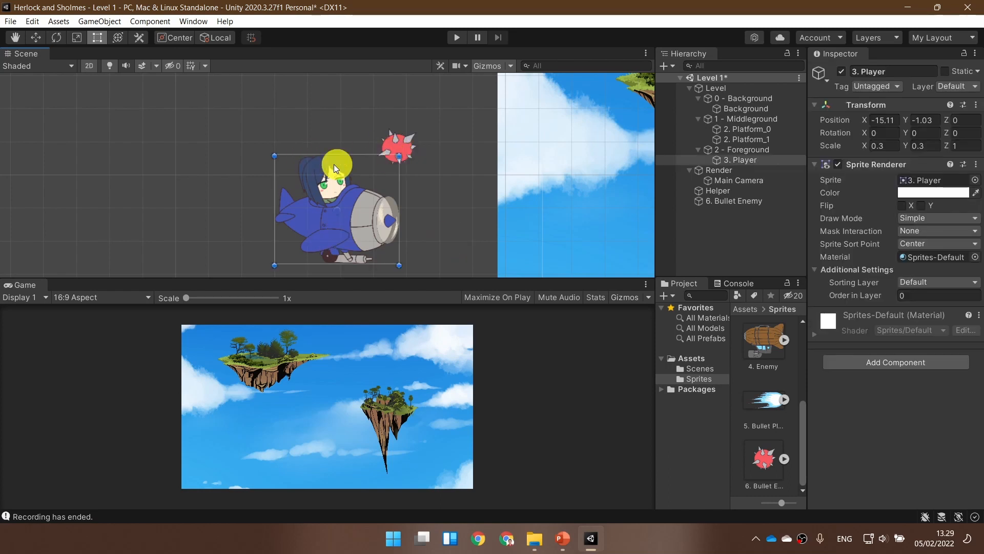
pyautogui.click(404, 141)
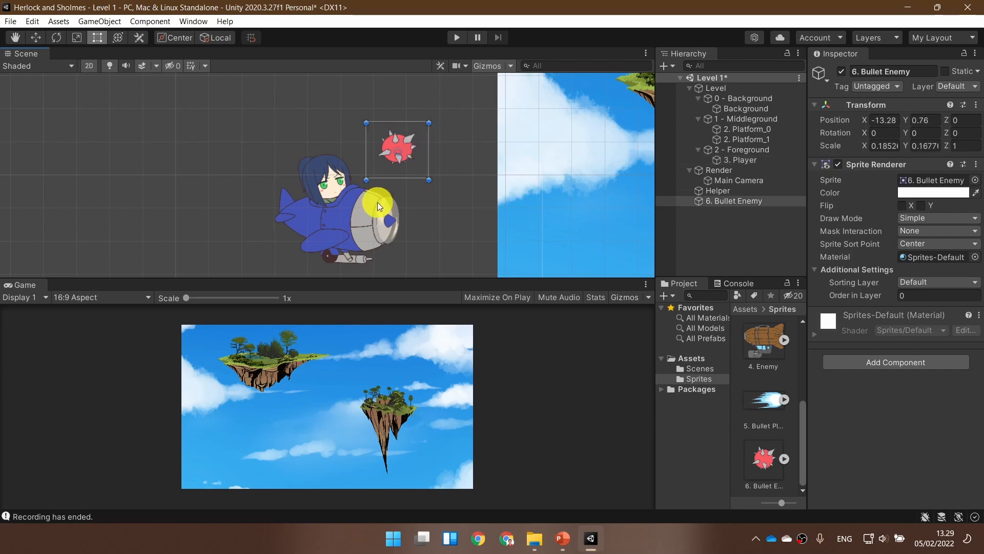
pyautogui.click(374, 202)
pyautogui.click(403, 142)
pyautogui.click(375, 203)
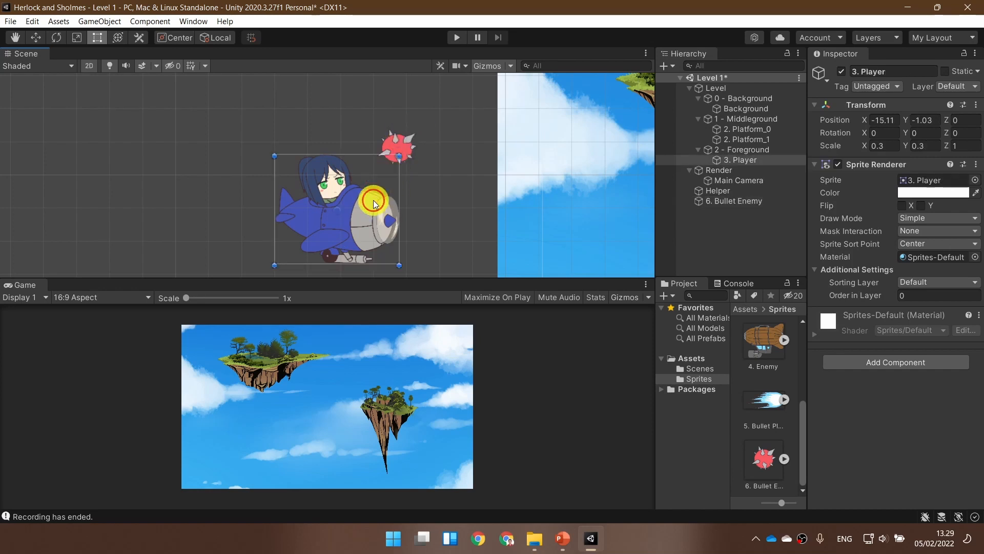
pyautogui.click(399, 143)
pyautogui.click(352, 220)
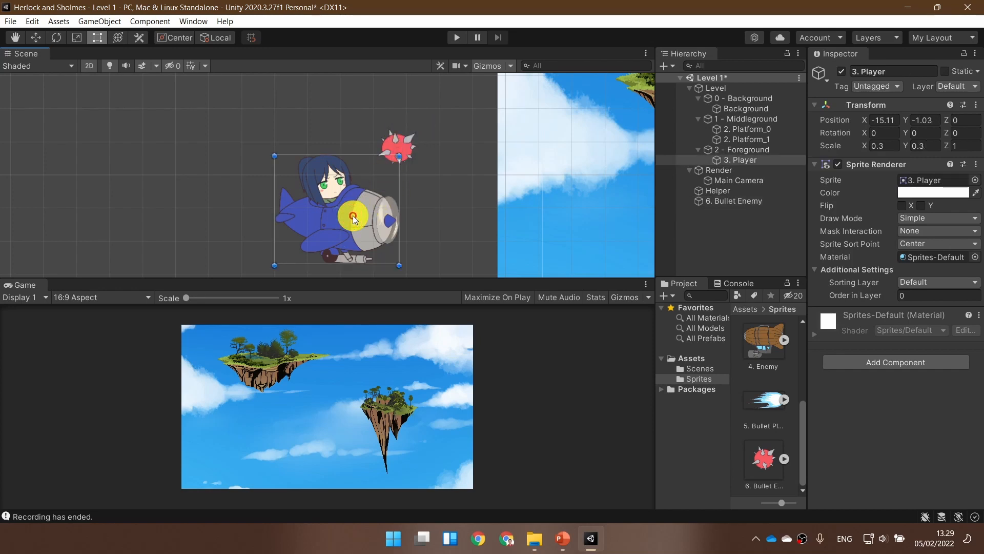
pyautogui.click(399, 139)
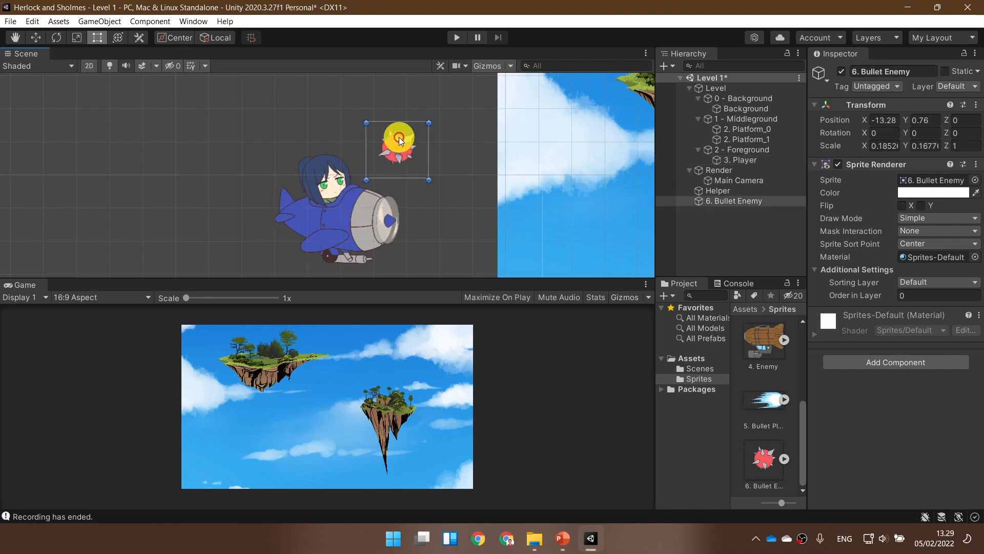
pyautogui.click(346, 231)
pyautogui.click(403, 137)
pyautogui.click(364, 207)
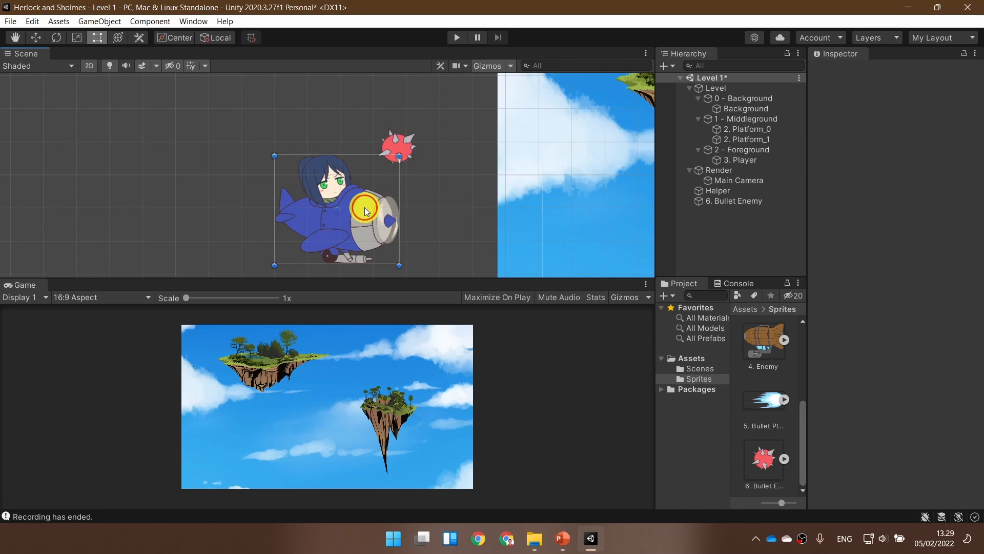
# - Delete the 6. Bullet Enemy object from the scene
pyautogui.click(398, 149)
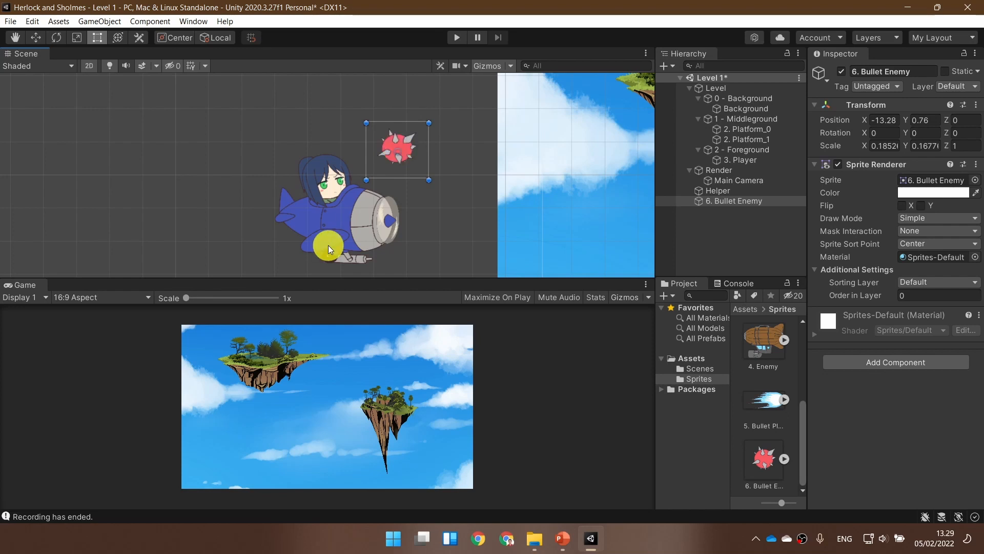
pyautogui.scroll(4, 329, 245)
pyautogui.scroll(1, 329, 246)
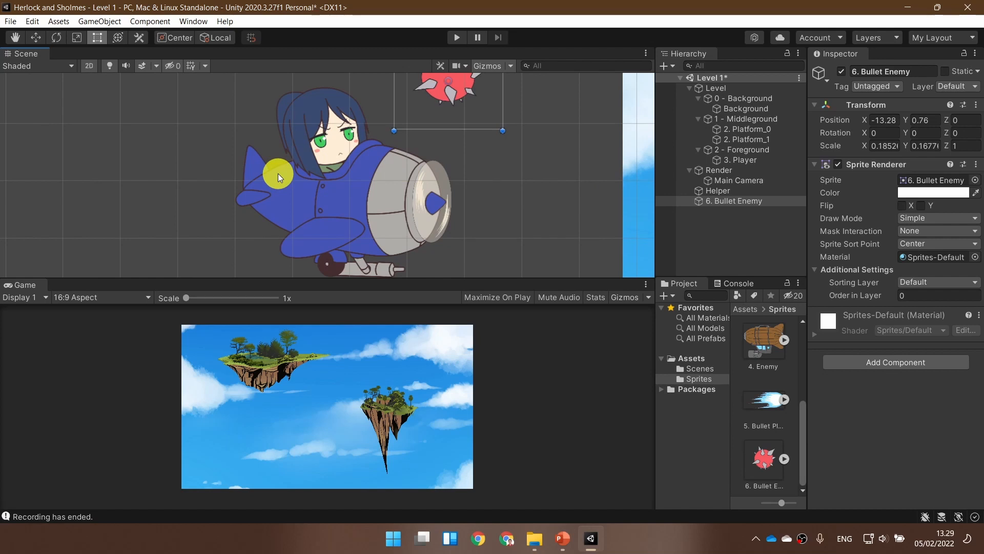
pyautogui.scroll(-2, 324, 171)
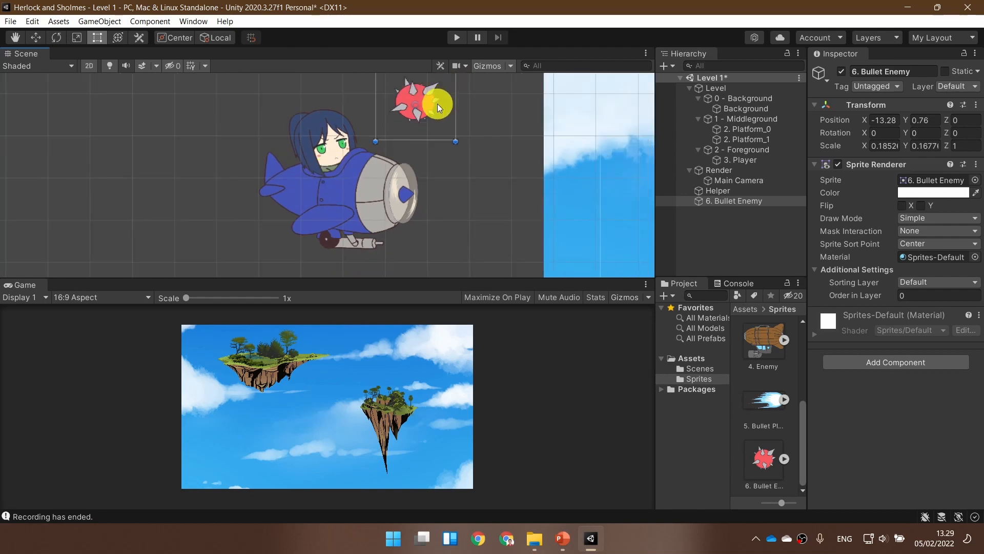
pyautogui.press('Delete')
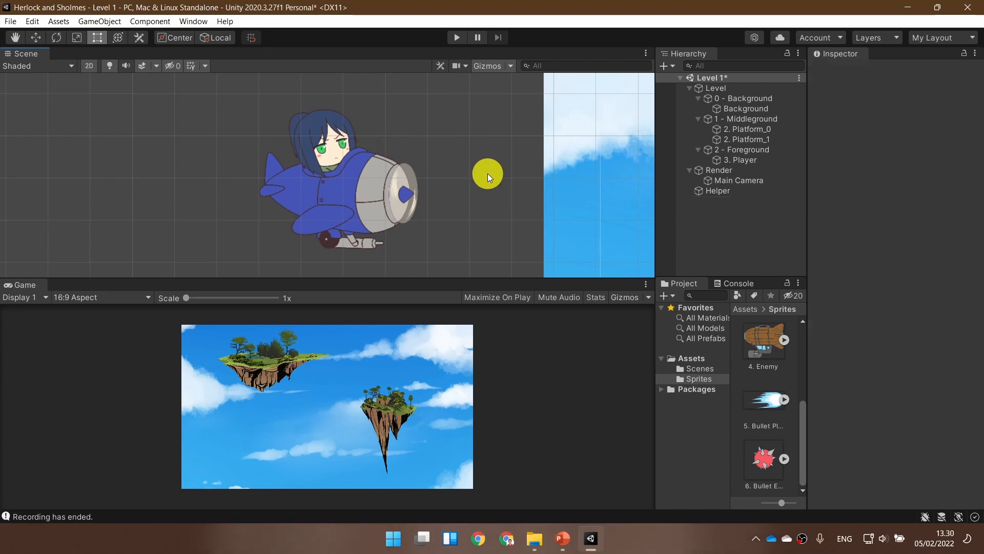
# - Select 3. Player, check the Box Collider 2D slide in PowerPoint, and back in Unity nudge the player to about X -15.18
pyautogui.scroll(1, 406, 191)
pyautogui.click(417, 194)
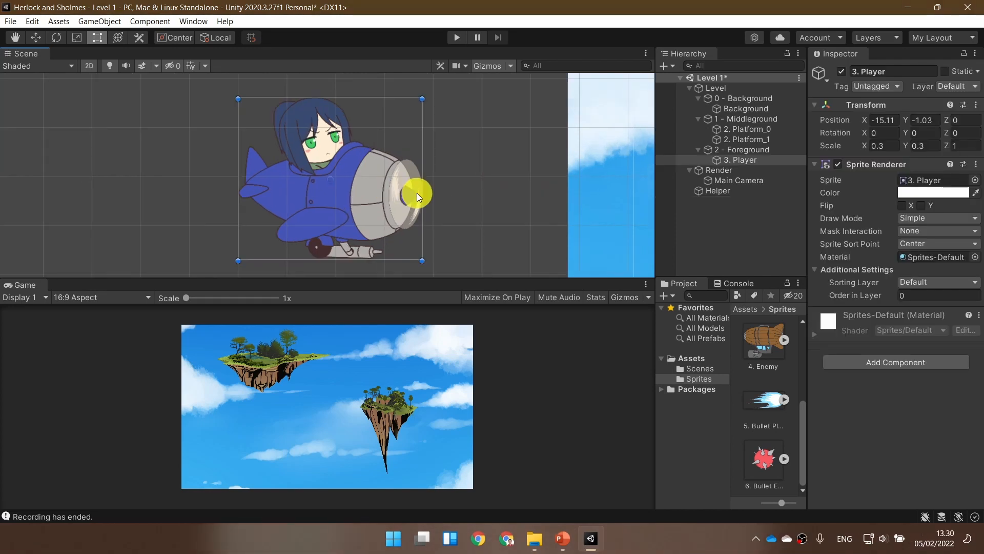
pyautogui.scroll(1, 455, 187)
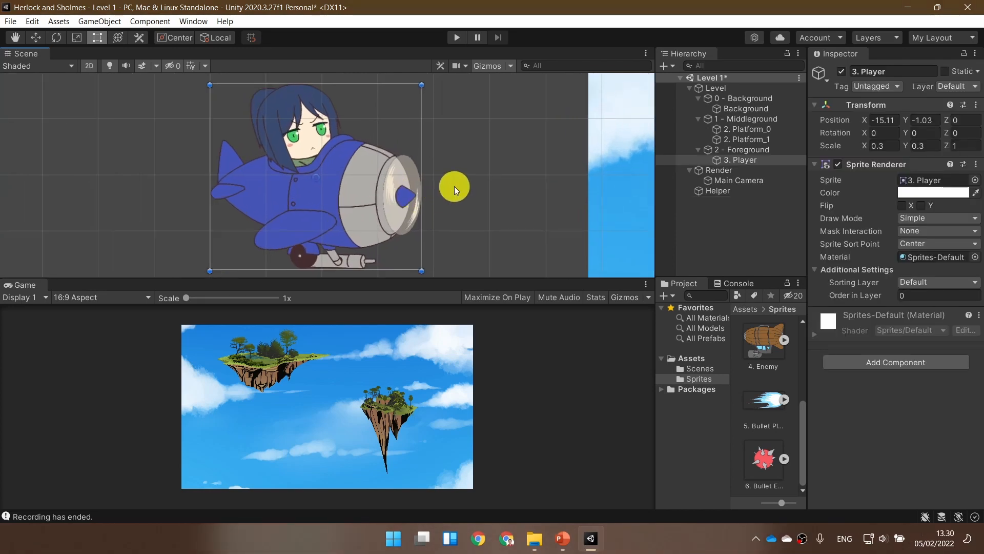
pyautogui.moveTo(477, 210); pyautogui.dragTo(505, 202, button='middle')
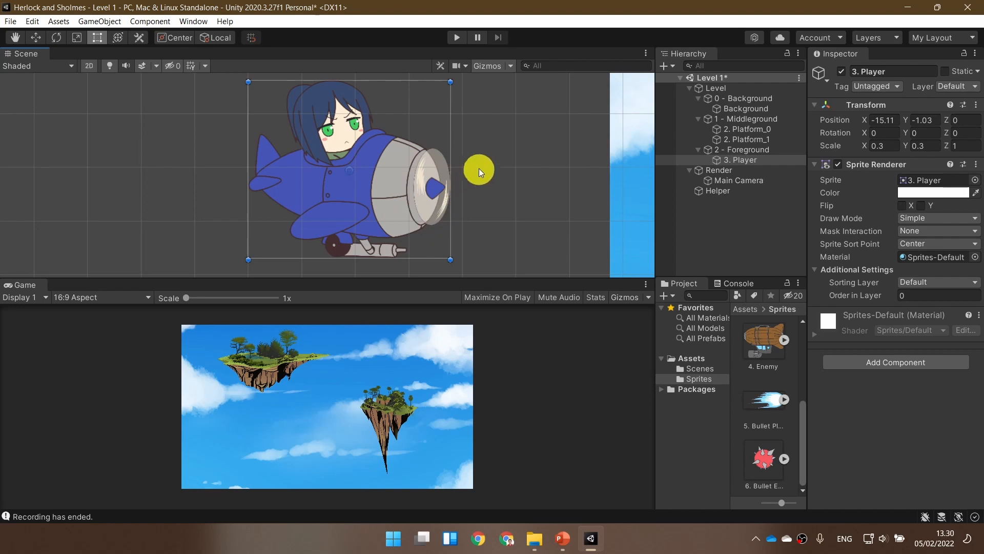
pyautogui.click(563, 539)
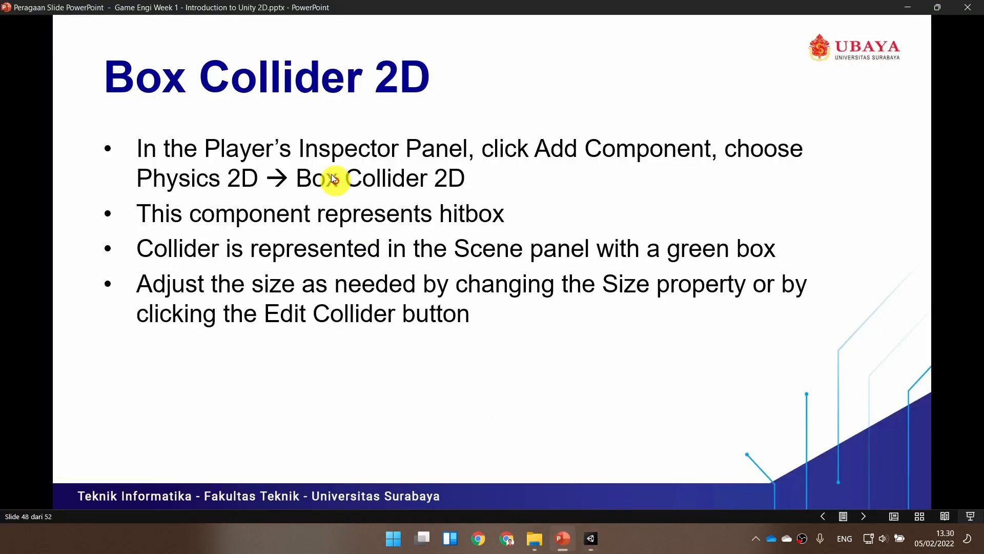
pyautogui.click(591, 538)
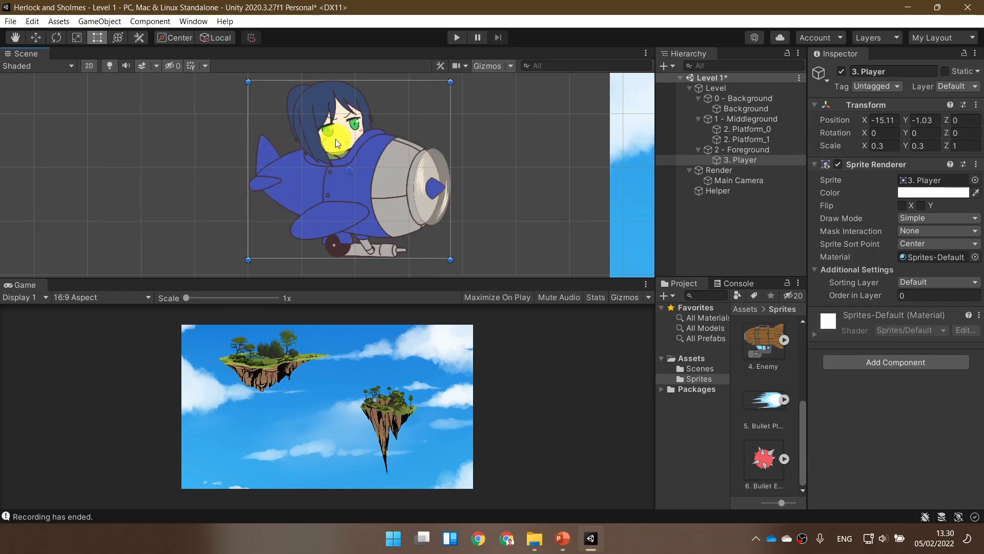
pyautogui.moveTo(335, 139); pyautogui.dragTo(332, 139)
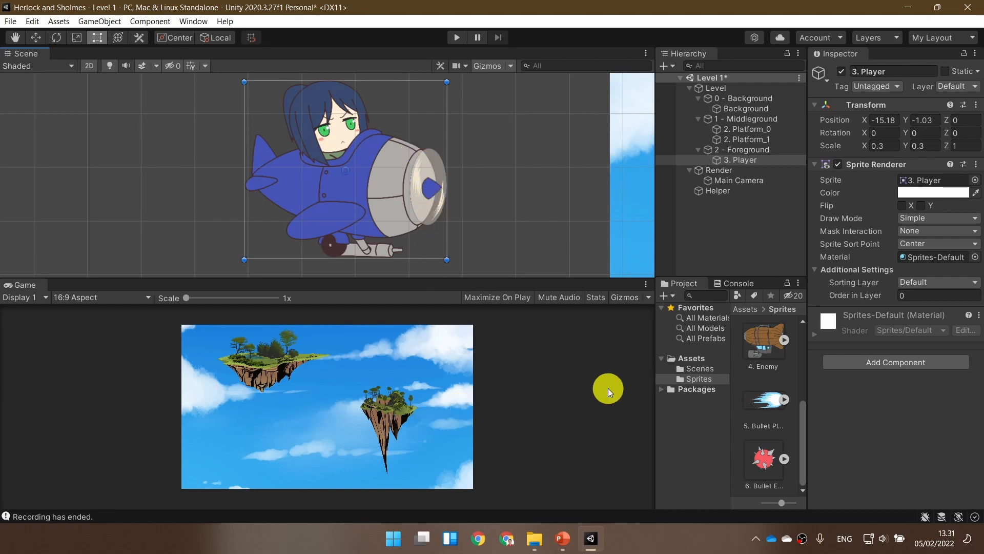
# - Add a Box Collider 2D component to 3. Player, viewing the example hitbox slide in PowerPoint before choosing it in Unity
pyautogui.click(845, 361)
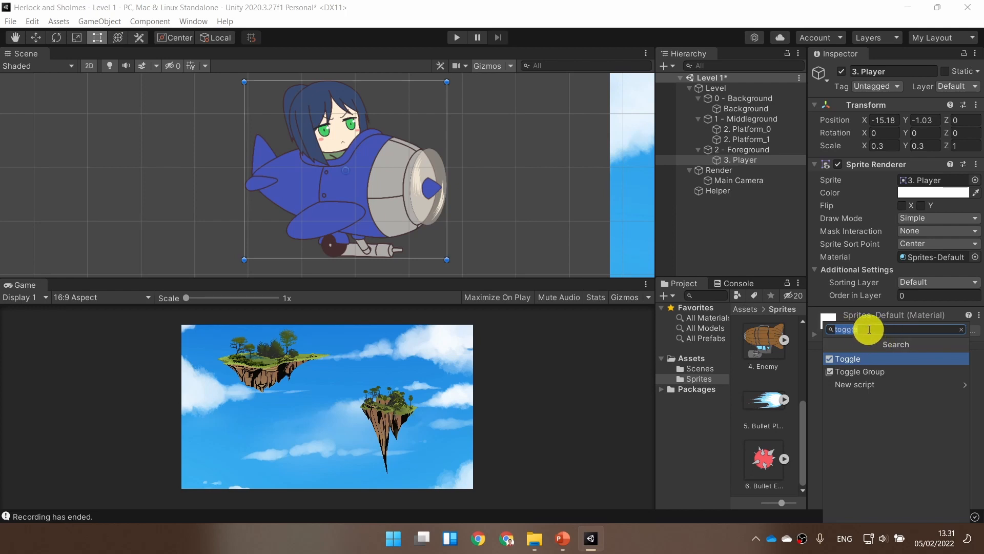
pyautogui.click(961, 332)
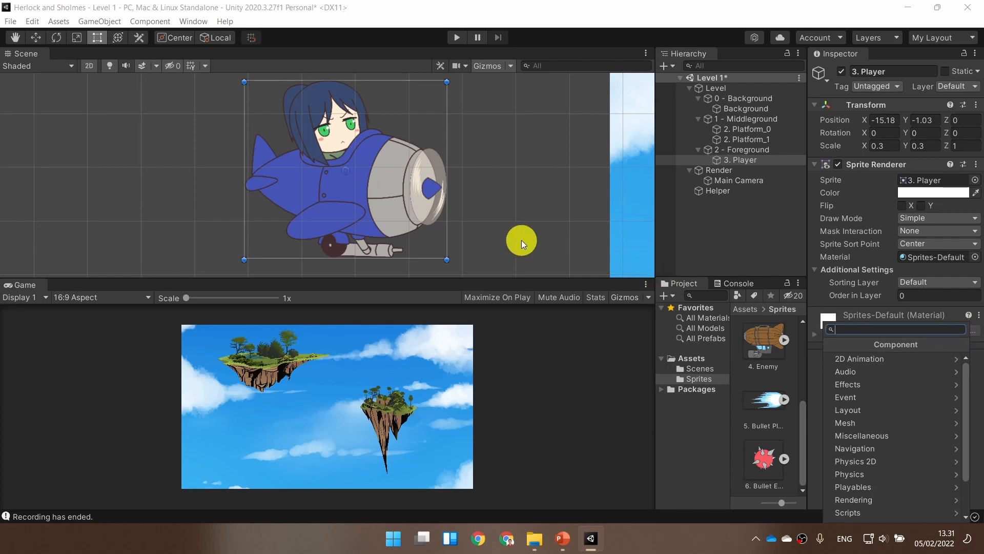
pyautogui.write('colli')
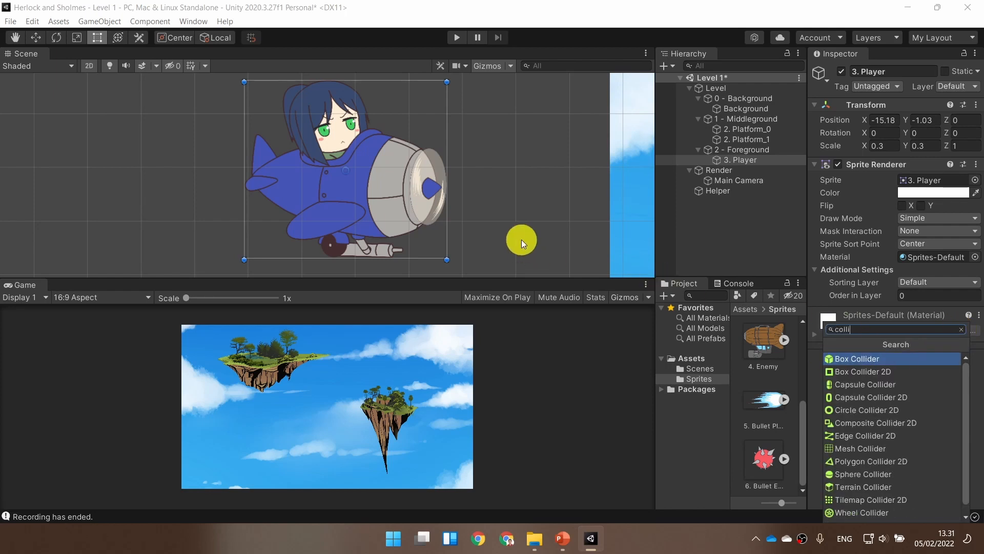
pyautogui.write('der 2')
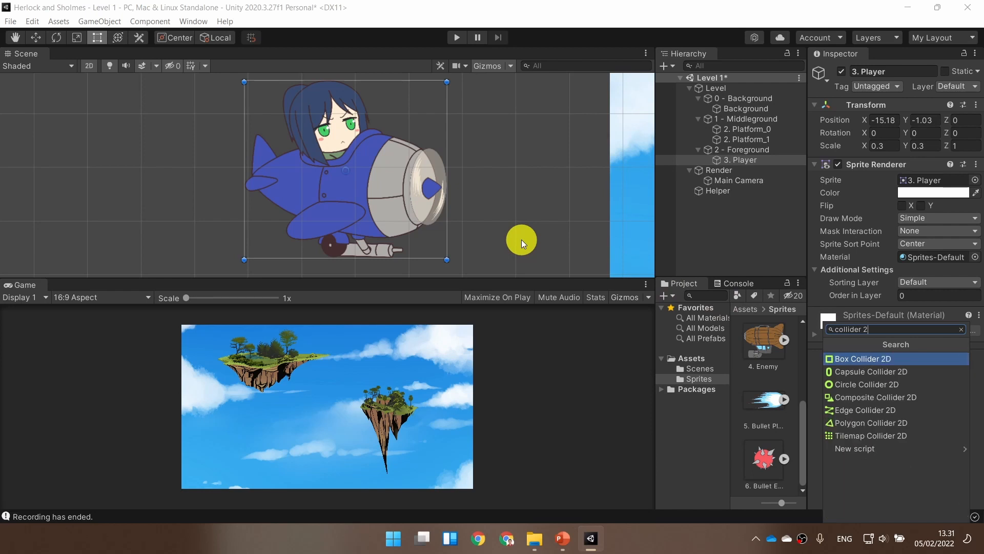
pyautogui.write('D')
pyautogui.click(563, 542)
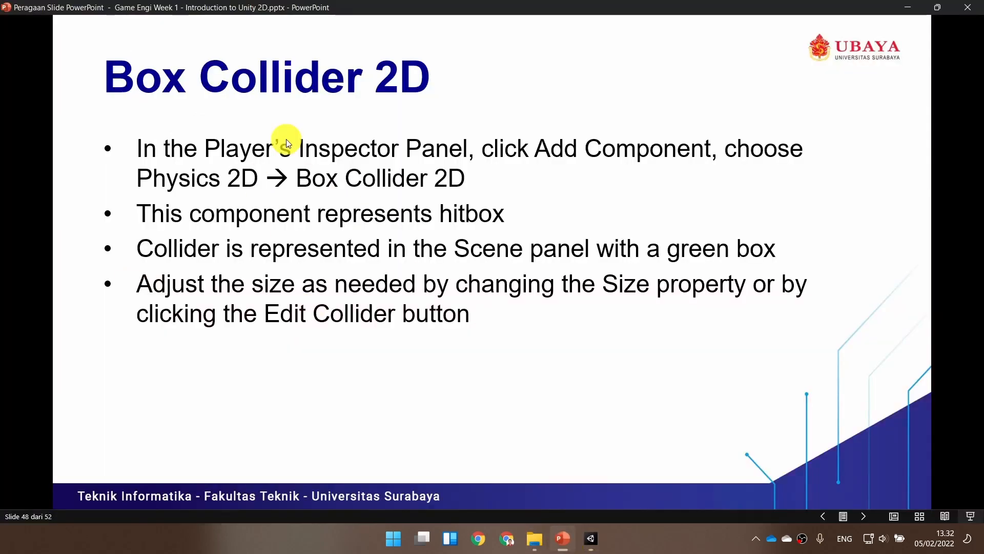
pyautogui.click(483, 343)
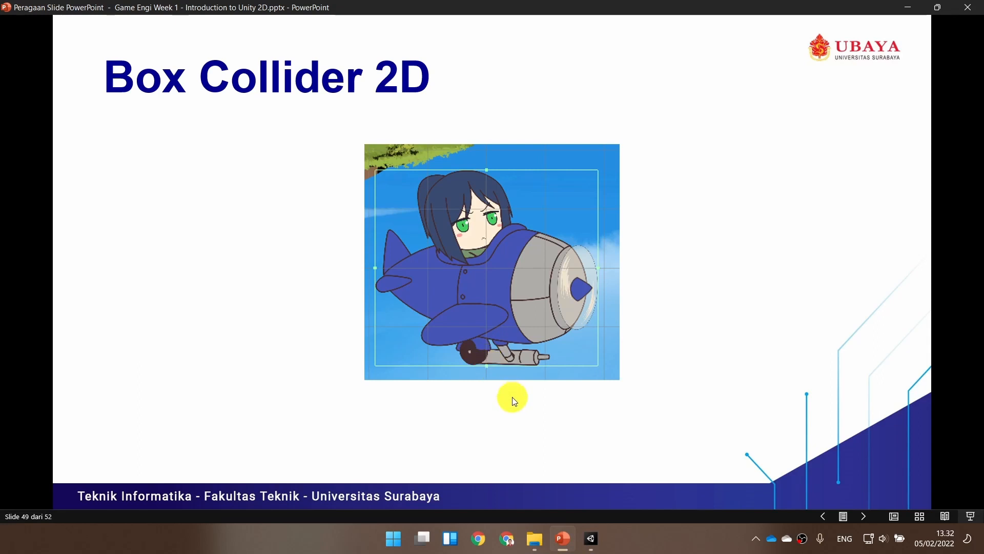
pyautogui.click(590, 538)
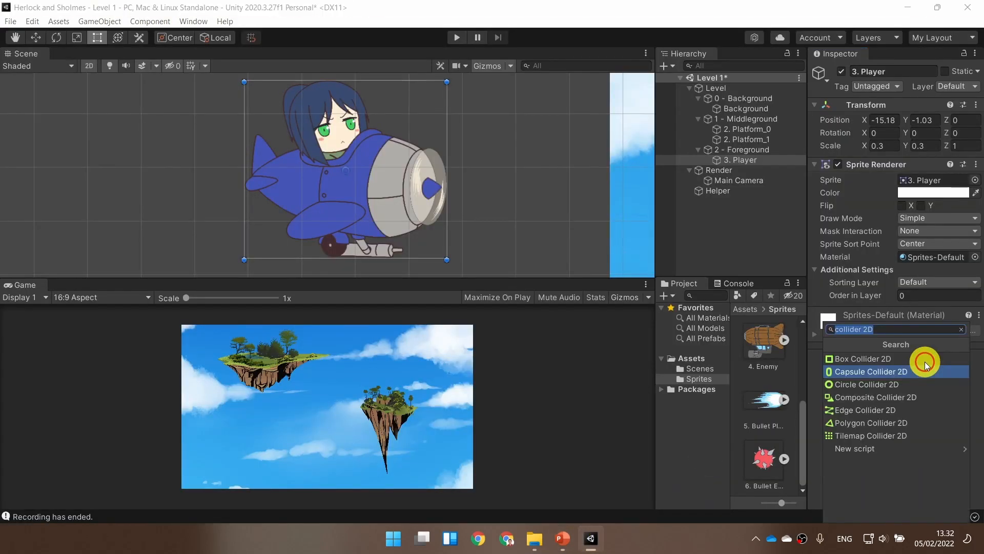
pyautogui.click(875, 354)
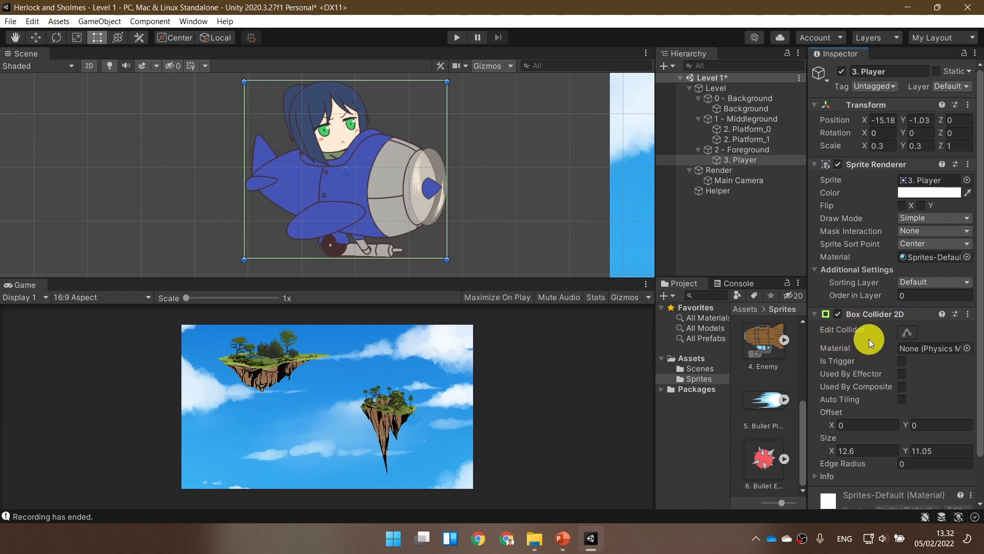
# - Fit the box collider around the plane's body, sized about 11.12 by 6.14 with an offset of about 0.10, -0.94
pyautogui.click(907, 332)
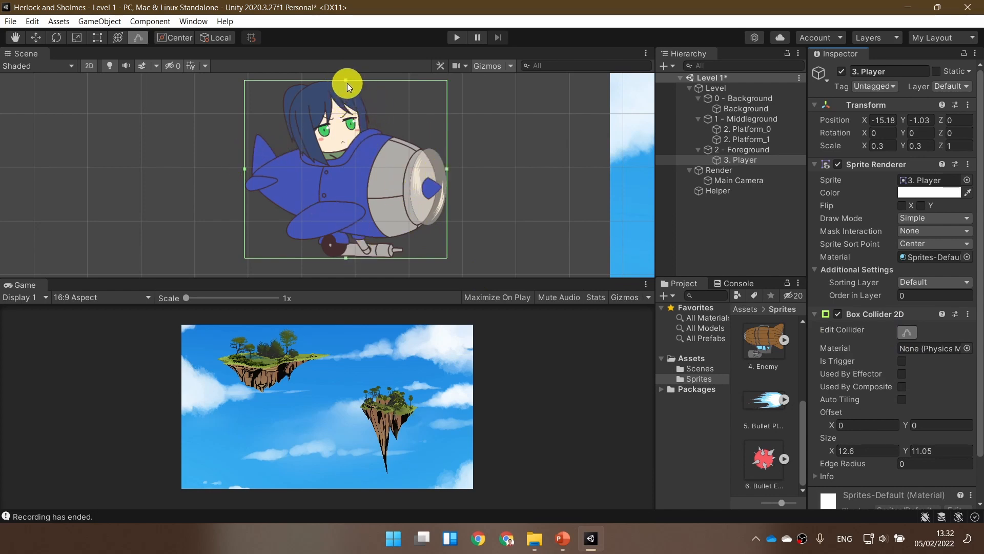
pyautogui.moveTo(345, 80); pyautogui.dragTo(350, 135)
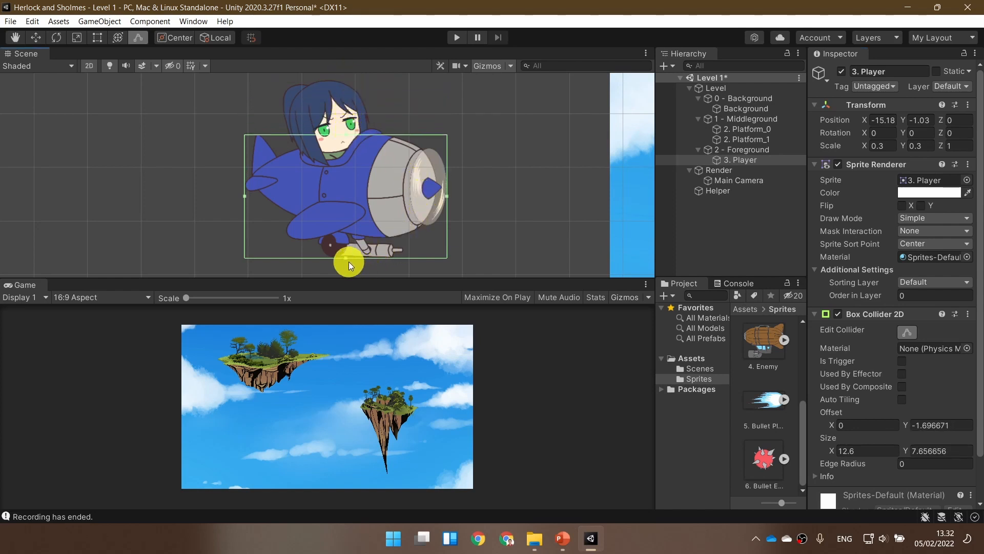
pyautogui.moveTo(347, 258); pyautogui.dragTo(348, 236)
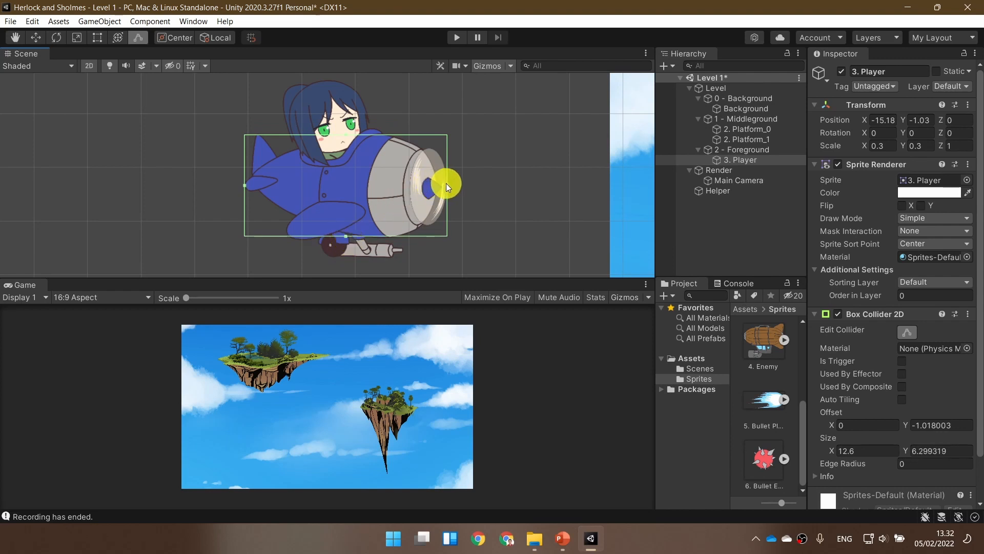
pyautogui.moveTo(446, 183); pyautogui.dragTo(437, 190)
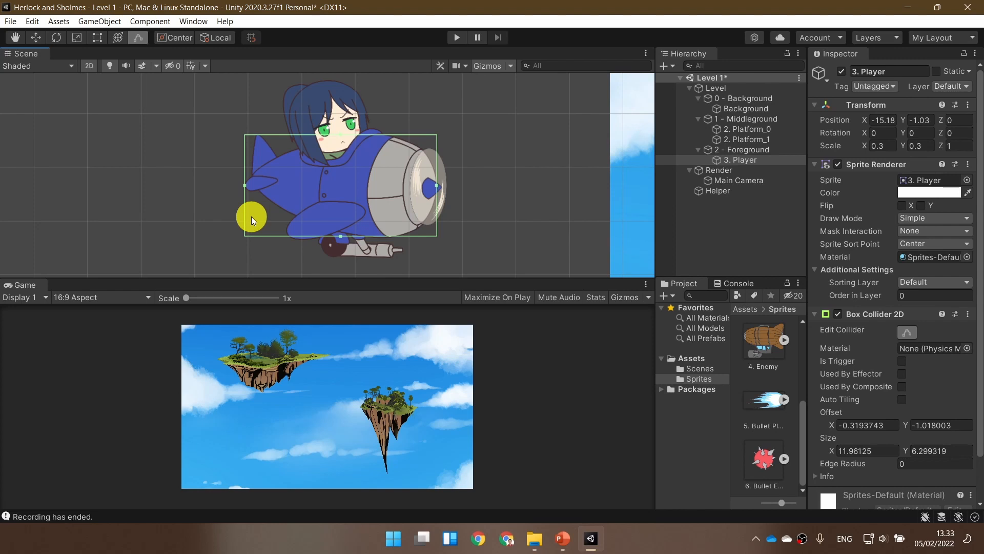
pyautogui.moveTo(244, 185); pyautogui.dragTo(272, 186)
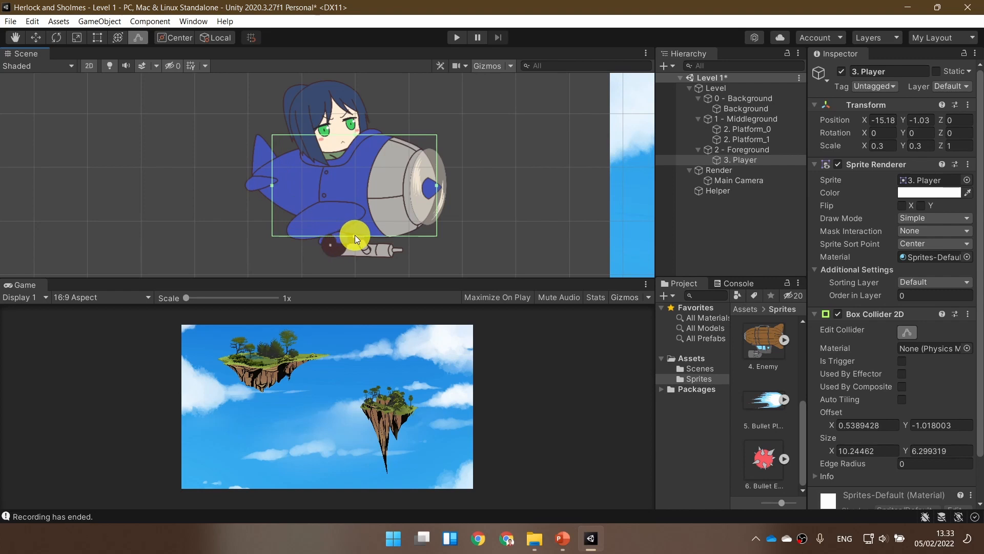
pyautogui.moveTo(355, 234); pyautogui.dragTo(355, 232)
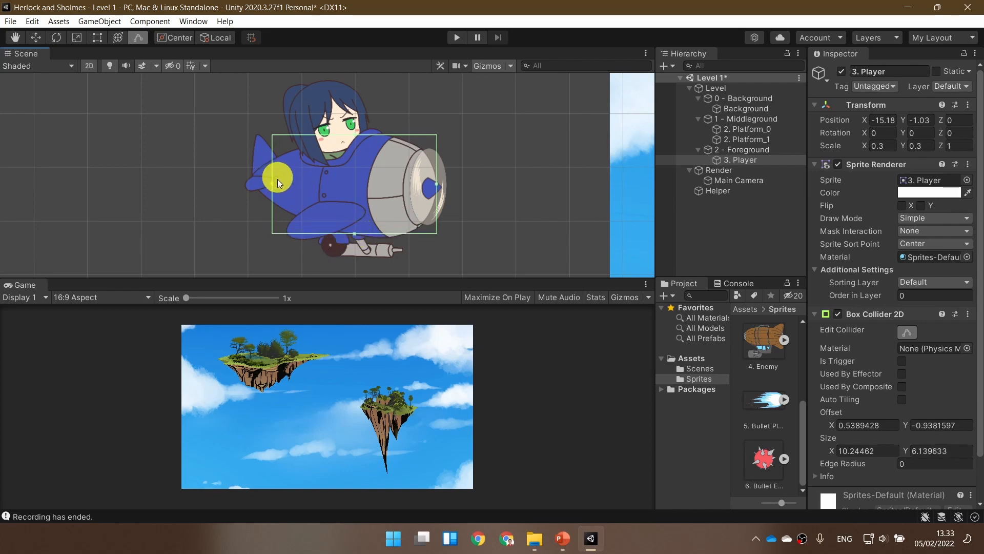
pyautogui.moveTo(274, 185); pyautogui.dragTo(260, 177)
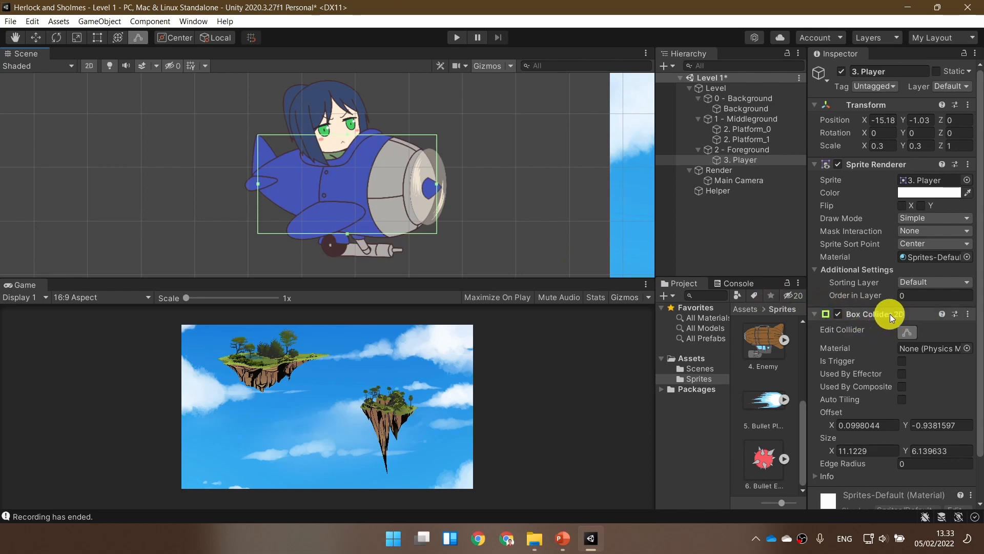
# - Remove the Box Collider 2D component from 3. Player
pyautogui.click(920, 316)
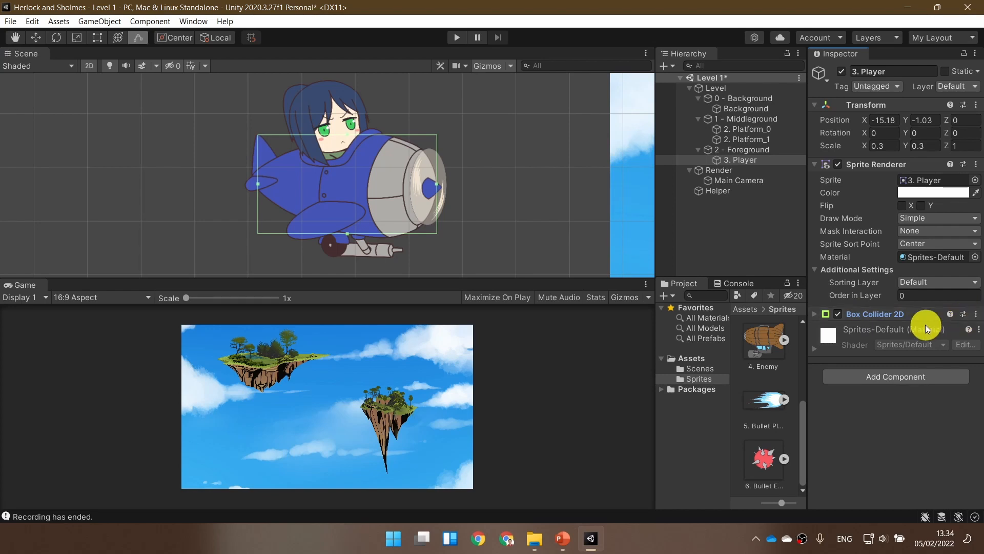
pyautogui.click(975, 315)
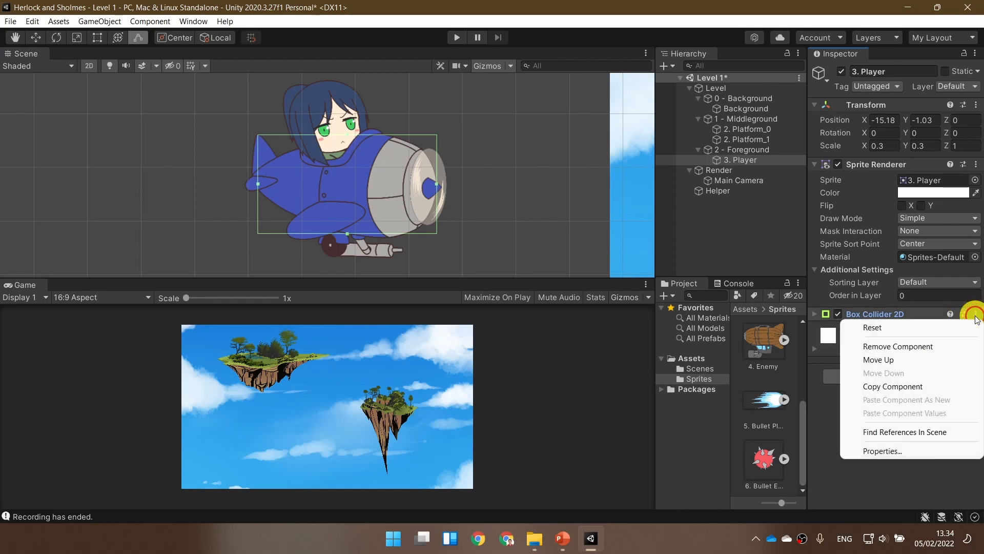
pyautogui.click(894, 347)
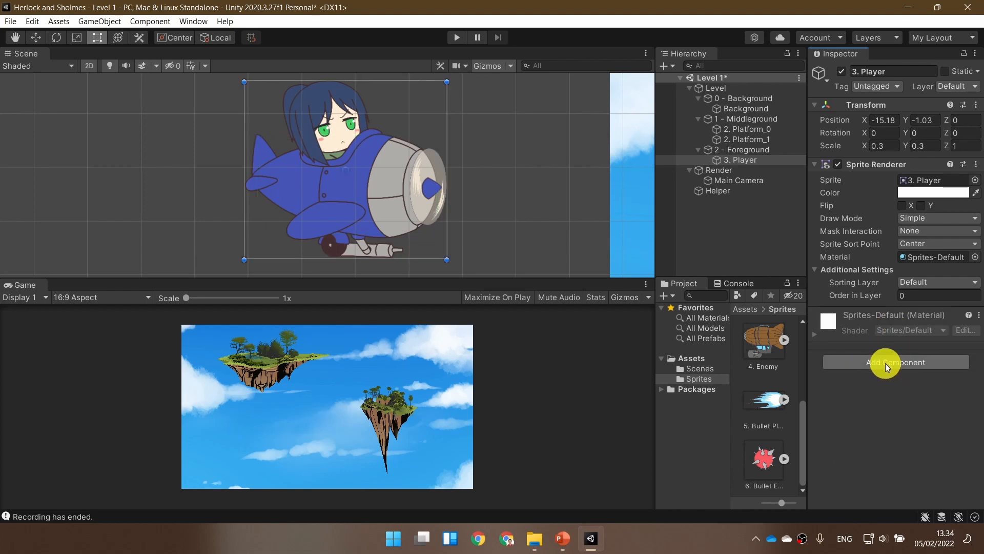
# - Add a Capsule Collider 2D component to 3. Player and set its direction to Horizontal
pyautogui.click(885, 363)
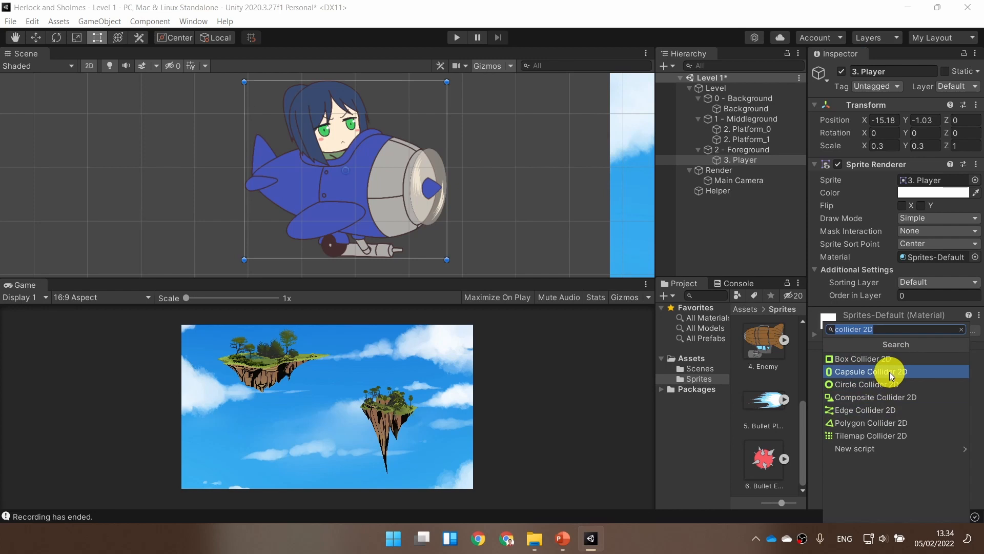
pyautogui.click(890, 372)
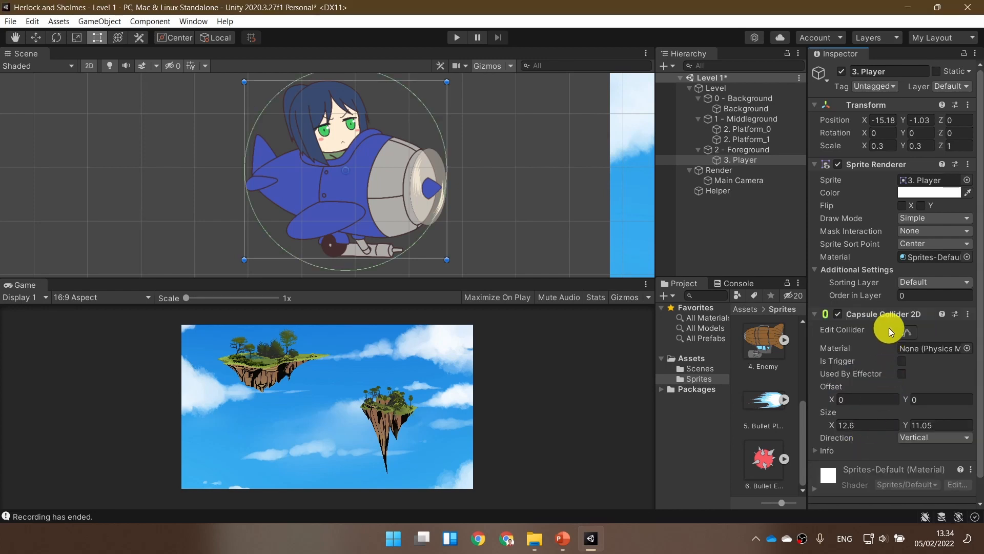
pyautogui.click(920, 438)
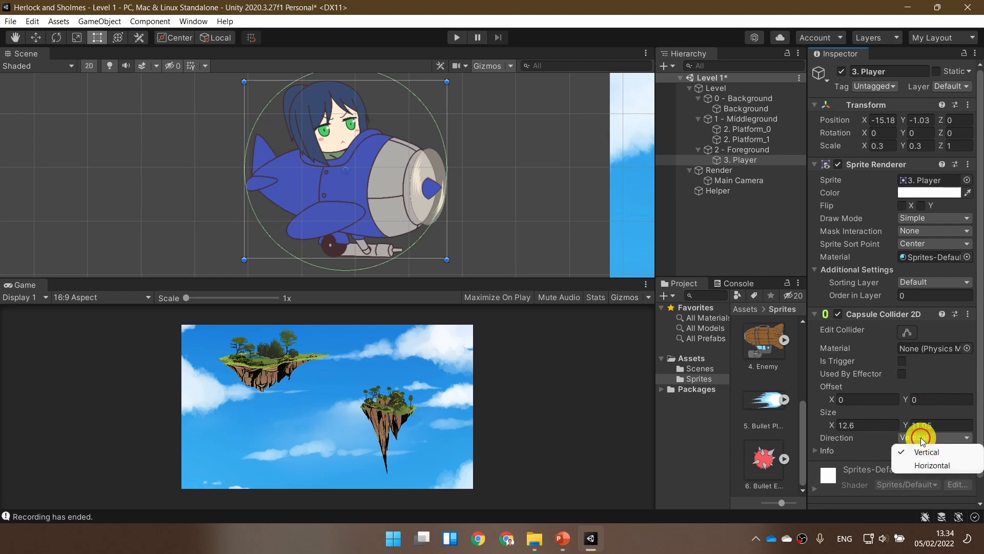
pyautogui.click(927, 464)
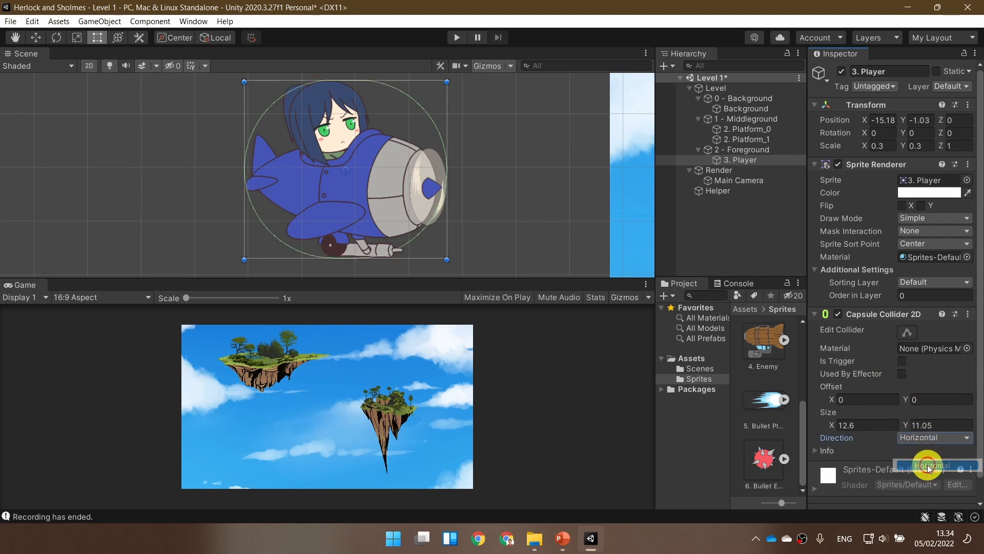
# - Fit the capsule collider around the plane's body, sized about 12.08 by 6.26 with an offset of about -0.26, -1.12
pyautogui.click(908, 332)
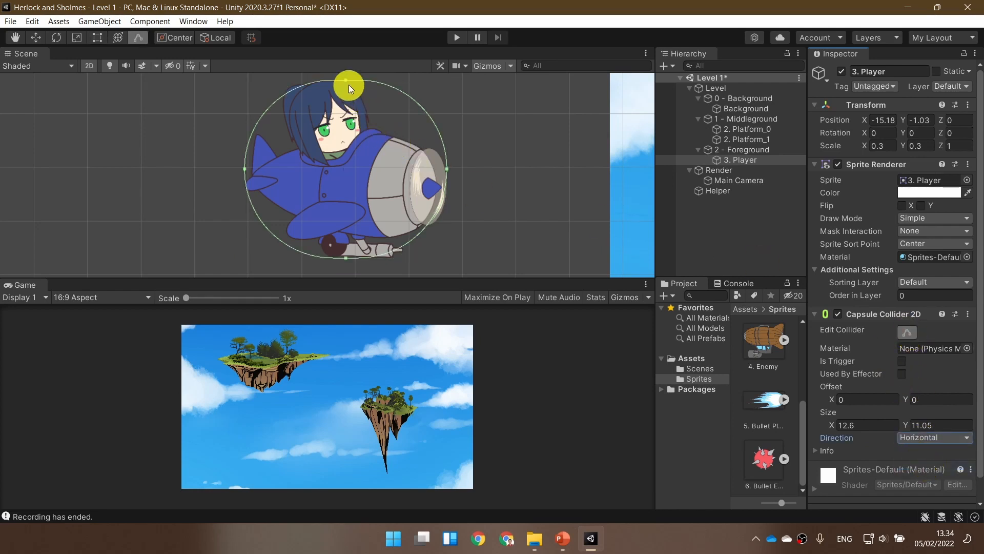
pyautogui.moveTo(345, 81); pyautogui.dragTo(357, 136)
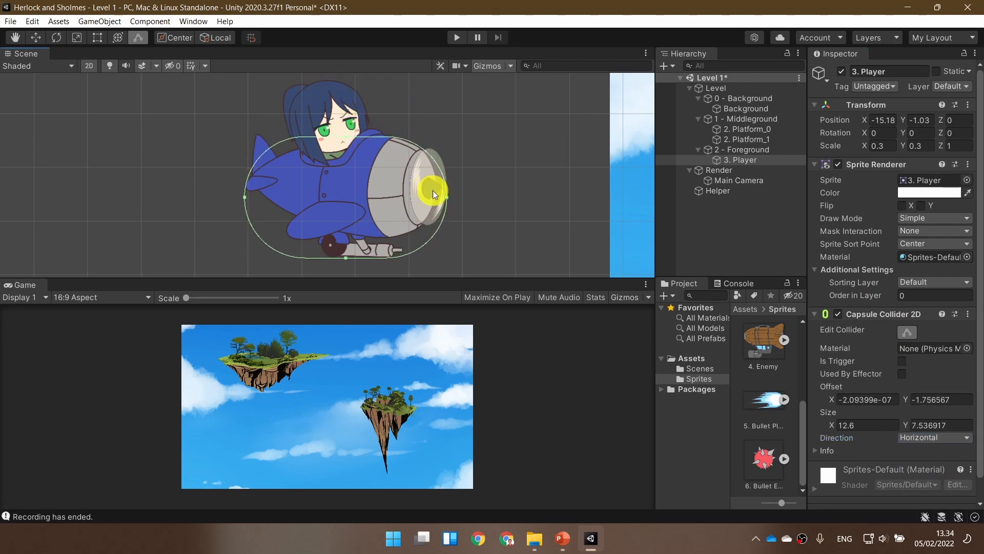
pyautogui.moveTo(448, 198); pyautogui.dragTo(439, 196)
pyautogui.moveTo(342, 256); pyautogui.dragTo(343, 236)
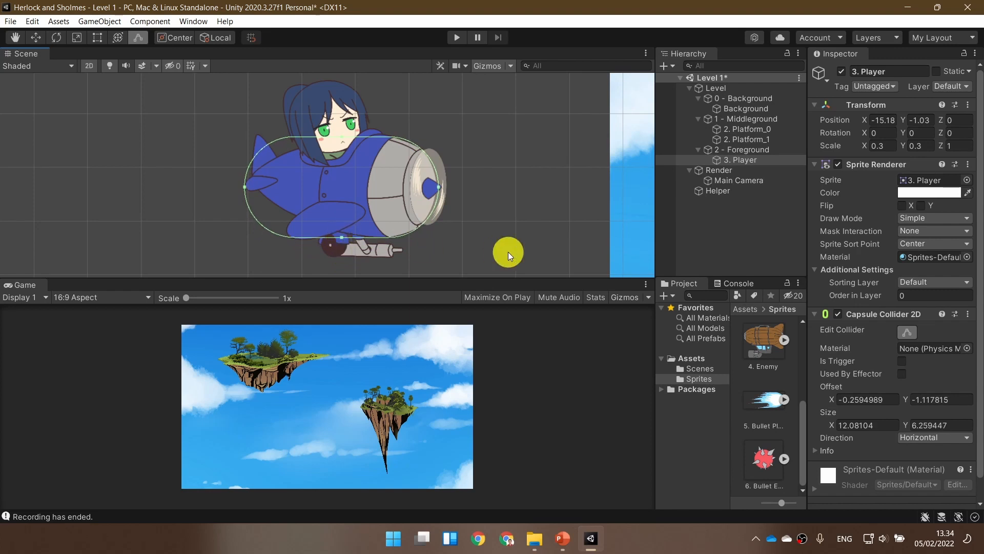
# - Narrow the capsule collider at the plane's tail to about 11.04 by 6.26 with an offset of about 0.26, -1.12
pyautogui.moveTo(242, 189); pyautogui.dragTo(257, 188)
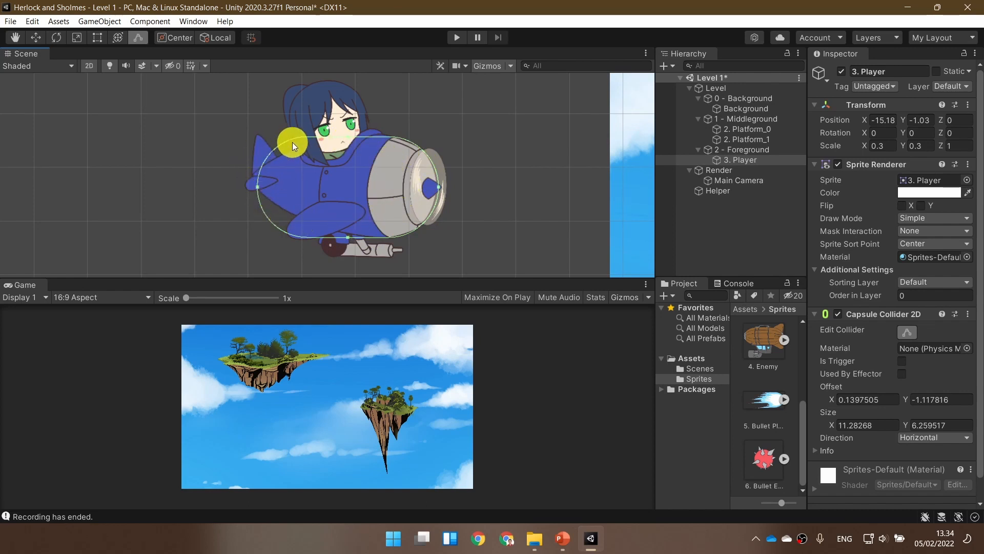
pyautogui.moveTo(257, 188); pyautogui.dragTo(264, 183)
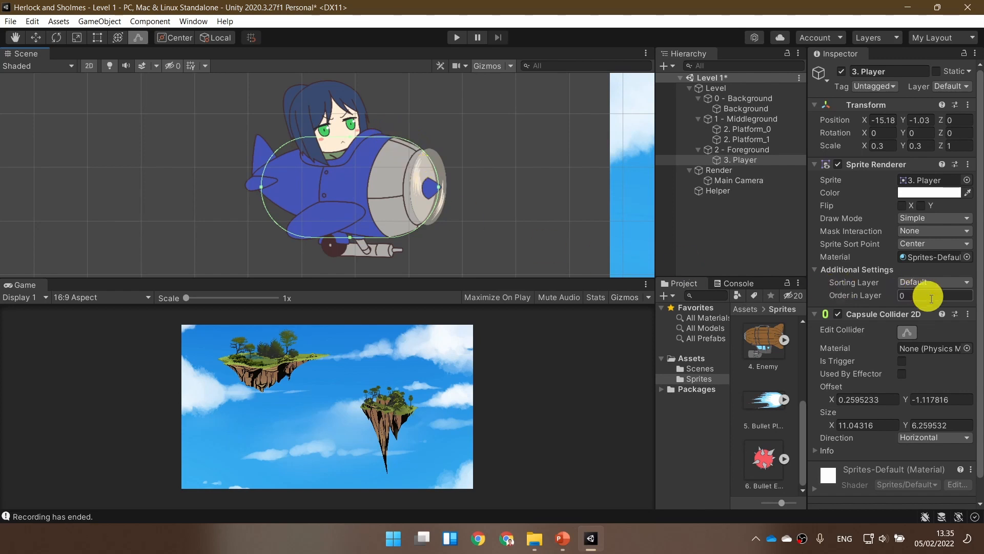
# - Replace the Capsule Collider 2D on 3. Player with a Polygon Collider 2D
pyautogui.click(968, 314)
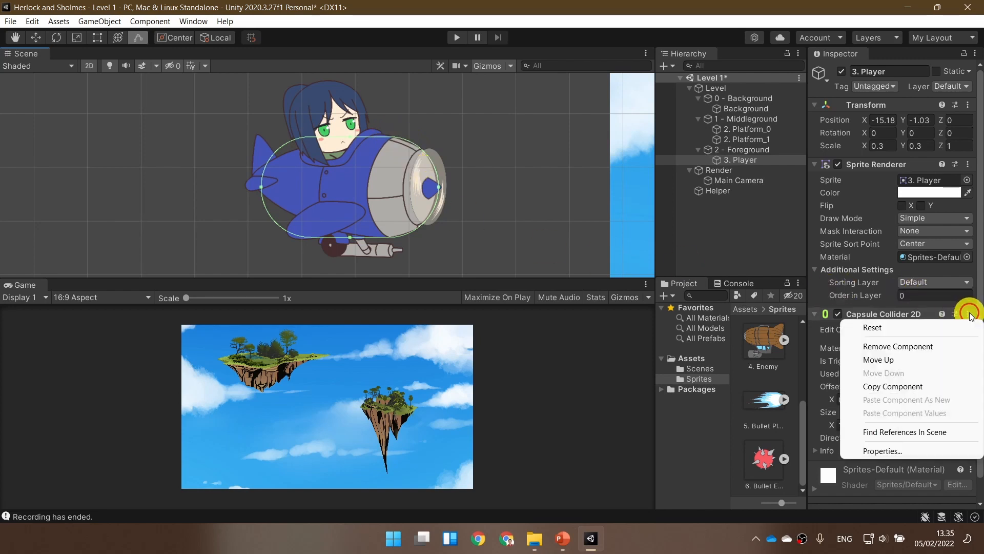
pyautogui.click(956, 342)
pyautogui.click(939, 363)
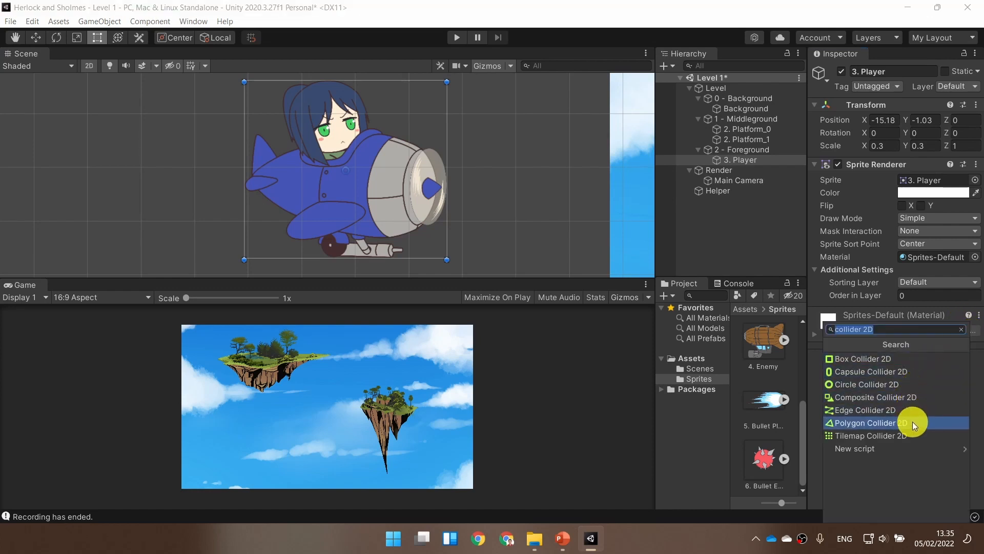
pyautogui.click(864, 424)
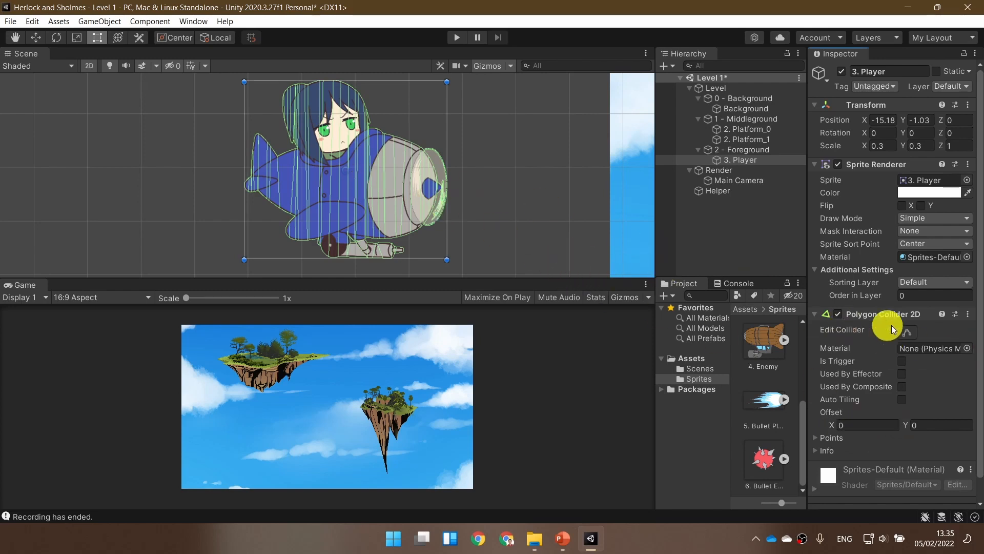
# - Start editing the polygon collider, list its paths, and try to pull its outline outward beside the character's hair
pyautogui.click(912, 334)
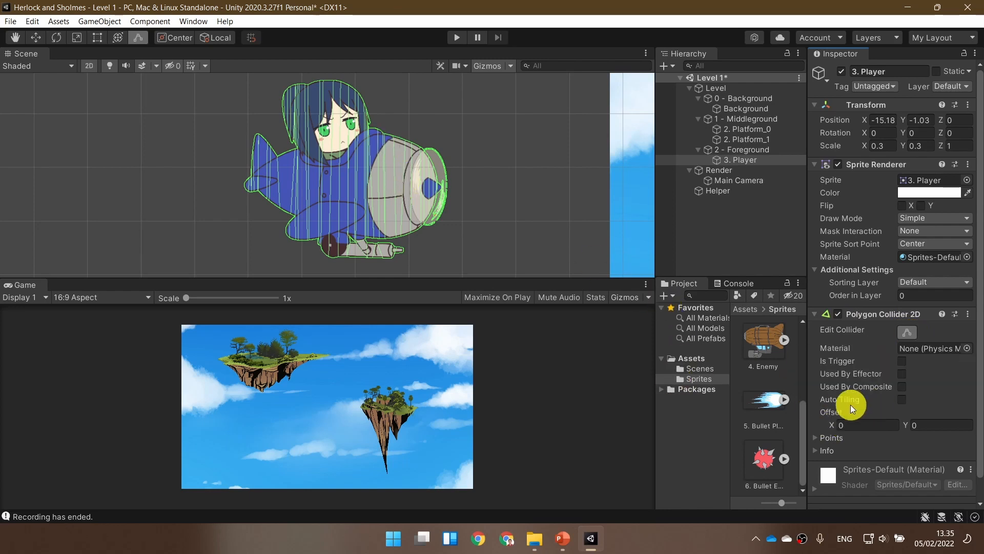
pyautogui.scroll(-1, 826, 428)
pyautogui.click(816, 415)
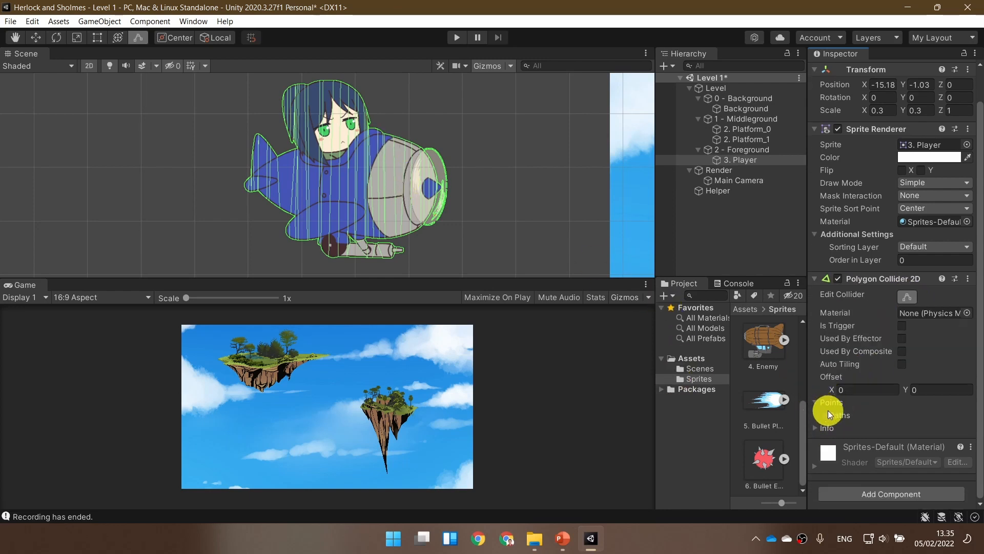
pyautogui.click(828, 416)
pyautogui.scroll(-5, 846, 390)
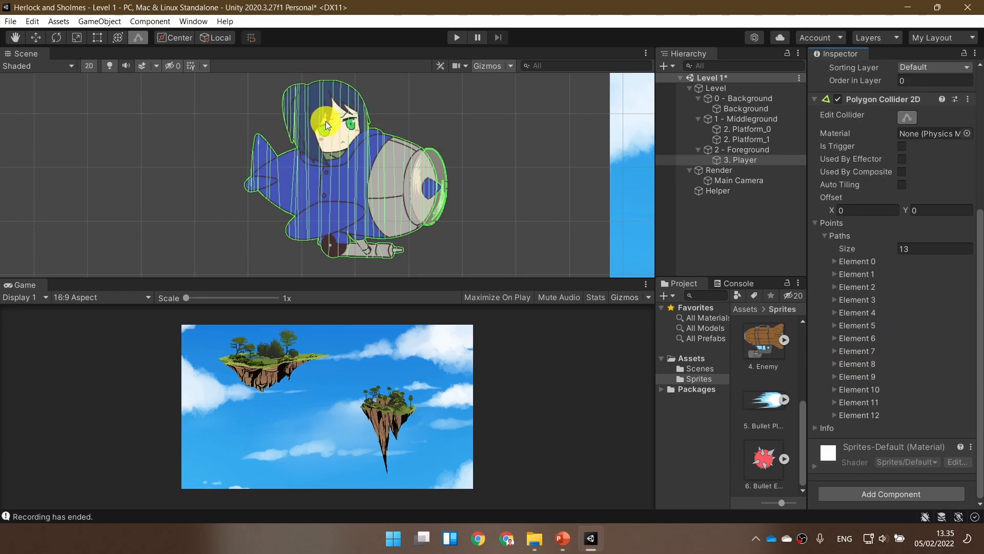
pyautogui.moveTo(301, 93); pyautogui.dragTo(268, 131)
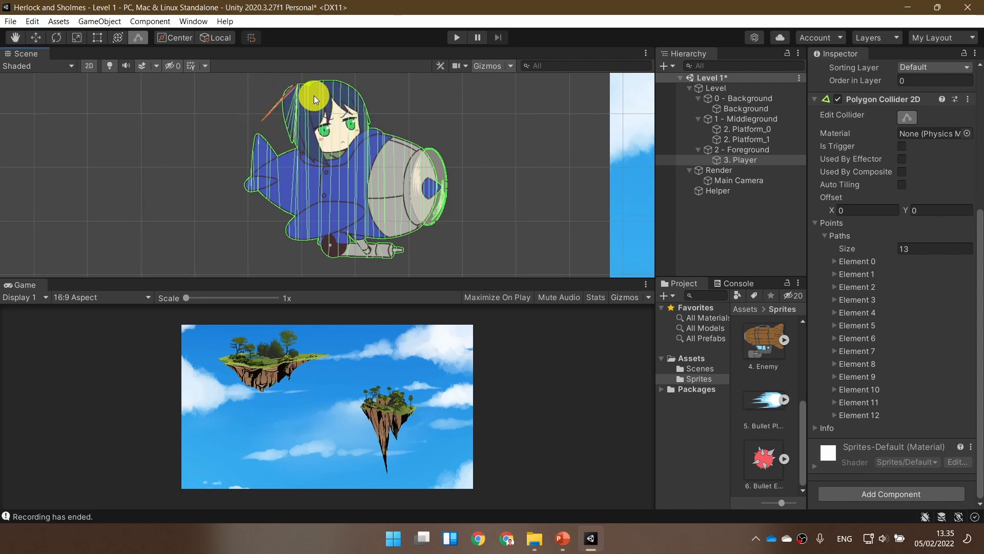
pyautogui.hotkey('ctrl', 'z')
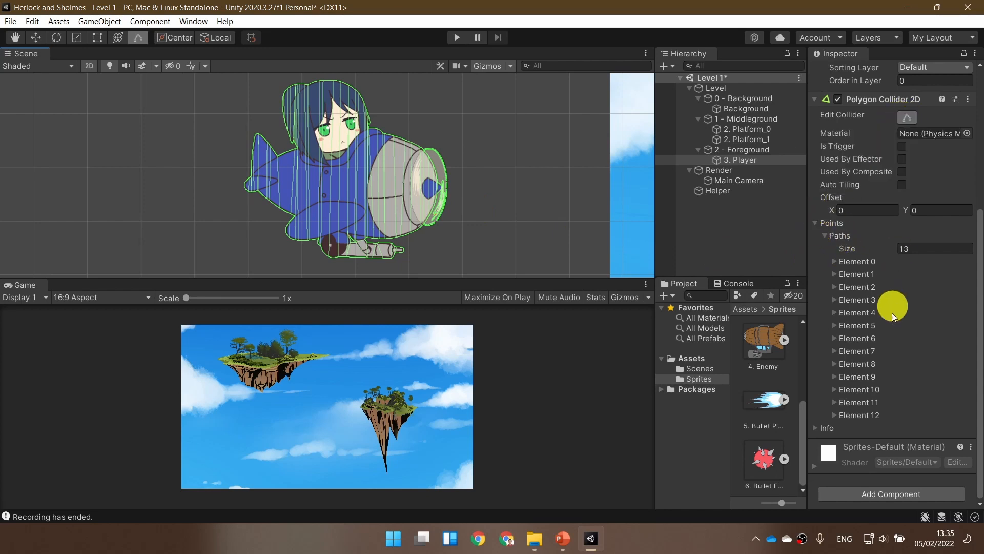
# - Examine the point coordinates stored in the polygon collider's first path, Element 0
pyautogui.click(837, 265)
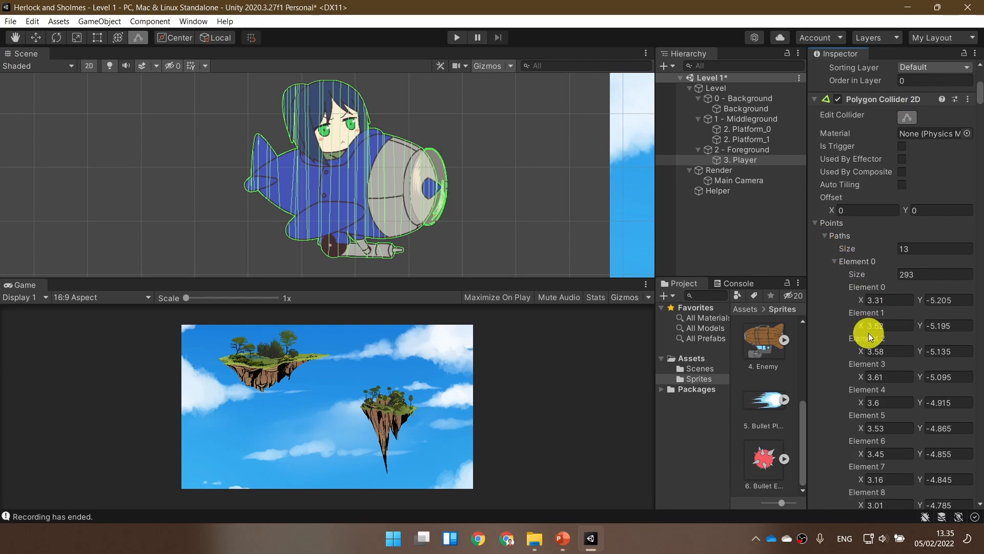
pyautogui.scroll(-10, 870, 334)
pyautogui.scroll(20, 870, 335)
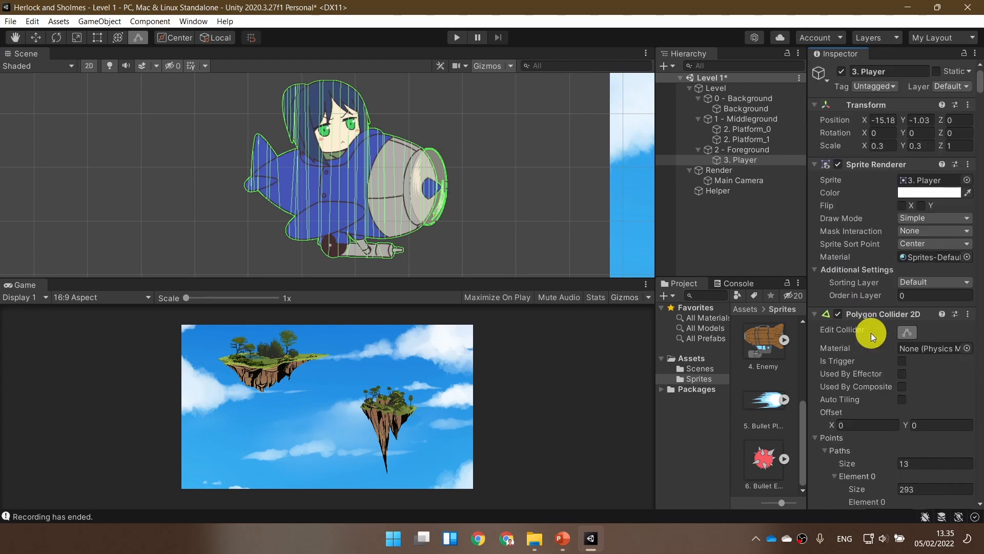
pyautogui.scroll(-5, 871, 333)
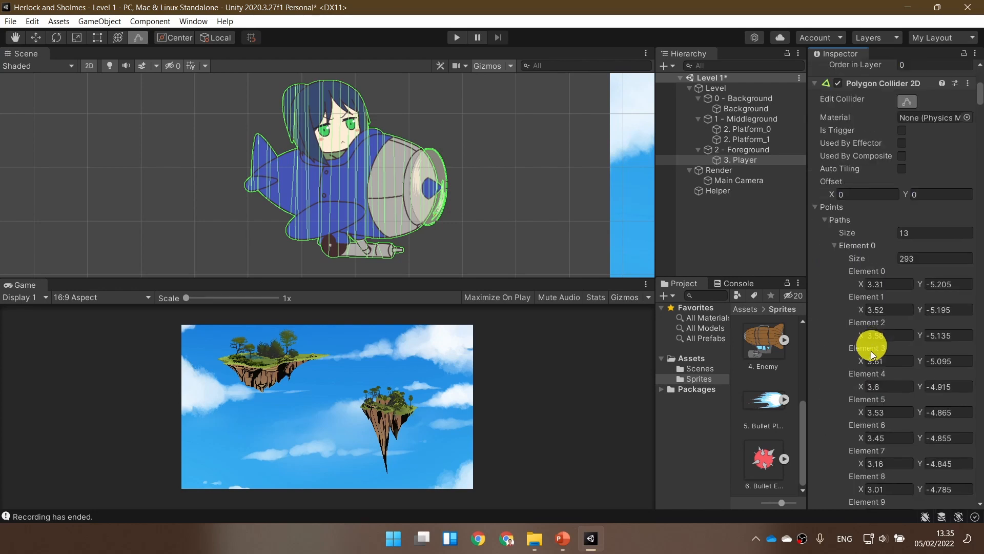
pyautogui.click(824, 220)
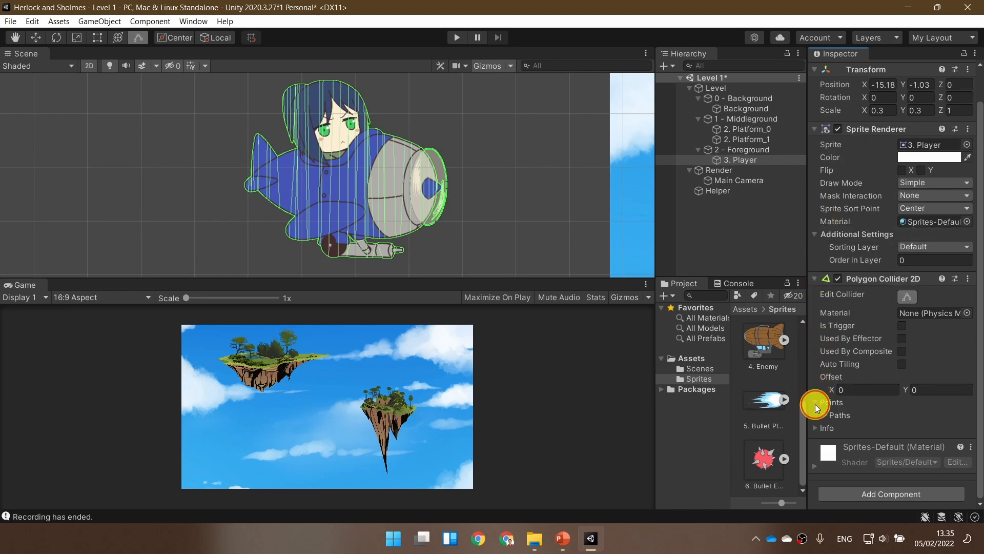
pyautogui.click(815, 404)
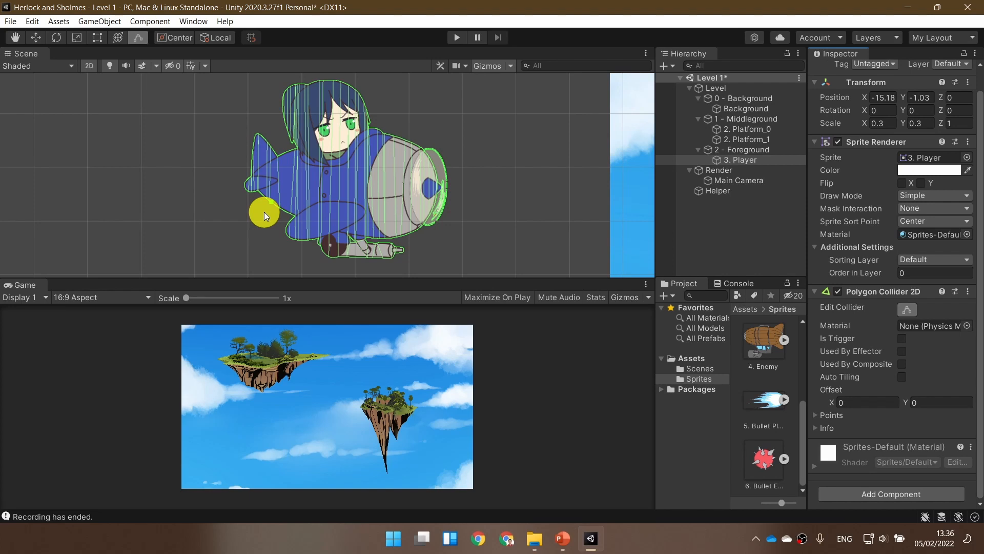
# - Compare the point lists of the polygon collider's paths Element 0 and Element 1
pyautogui.click(817, 416)
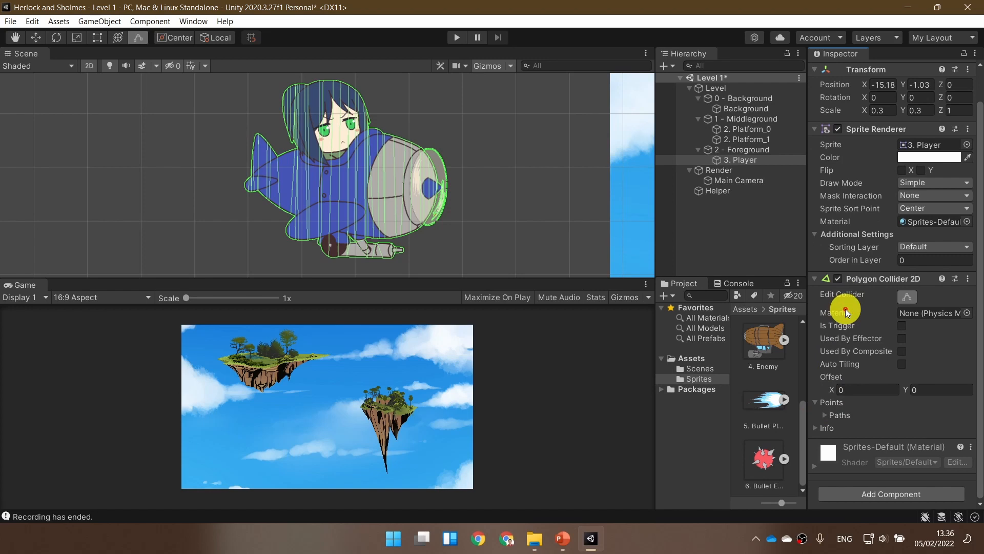
pyautogui.click(830, 416)
pyautogui.scroll(-10, 861, 327)
pyautogui.scroll(5, 864, 324)
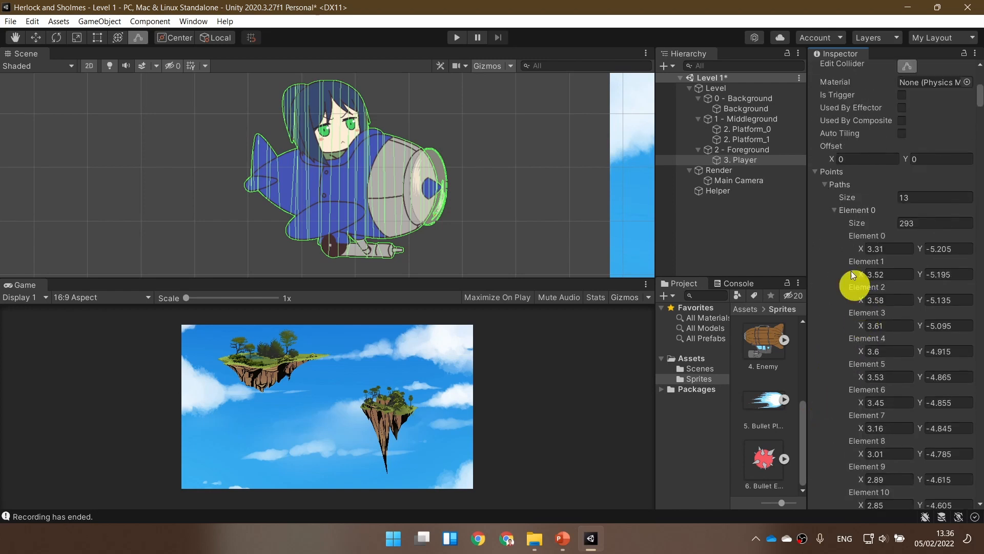
pyautogui.click(836, 210)
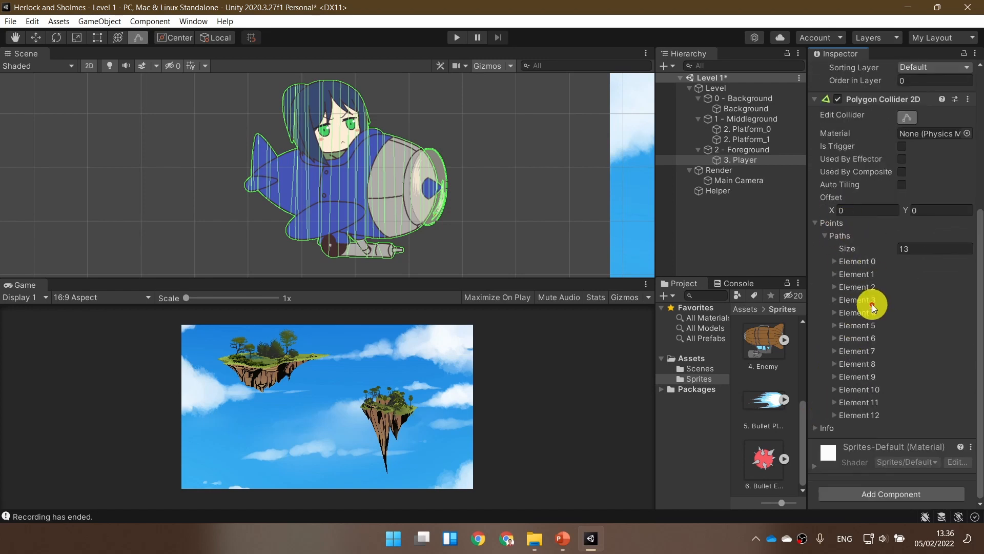
pyautogui.click(836, 260)
pyautogui.click(836, 261)
pyautogui.click(839, 275)
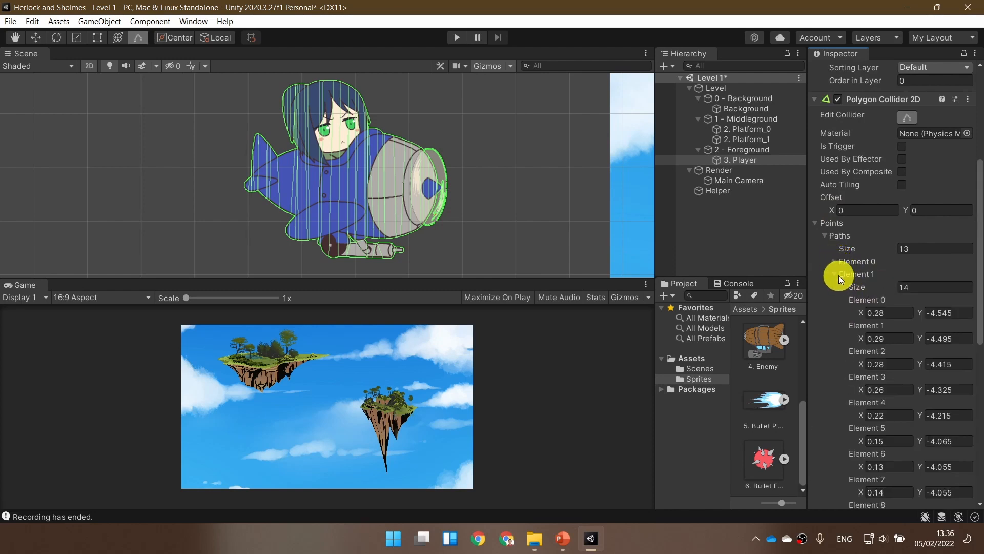
pyautogui.click(839, 276)
pyautogui.click(826, 235)
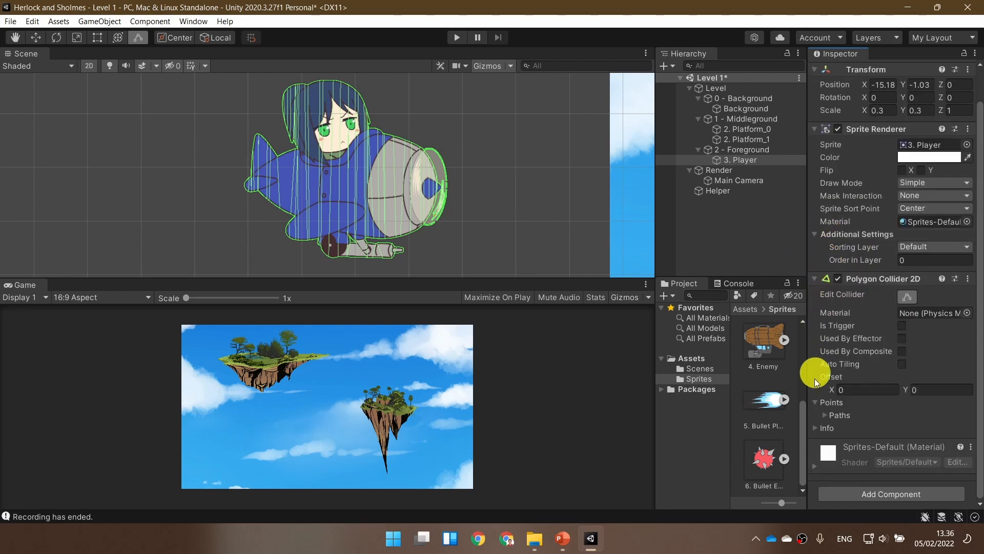
pyautogui.click(818, 404)
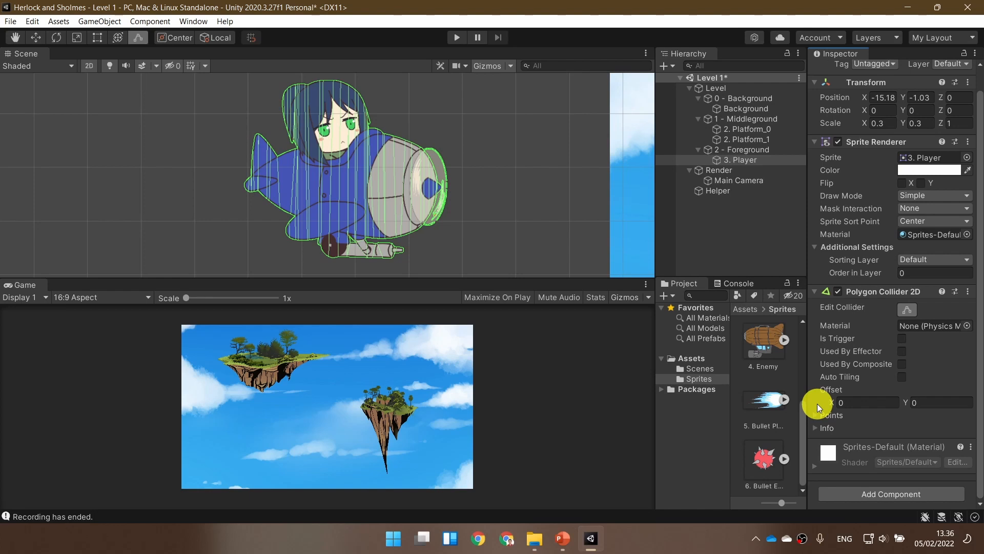
# - Replace the Polygon Collider 2D on 3. Player with a Box Collider 2D
pyautogui.click(966, 293)
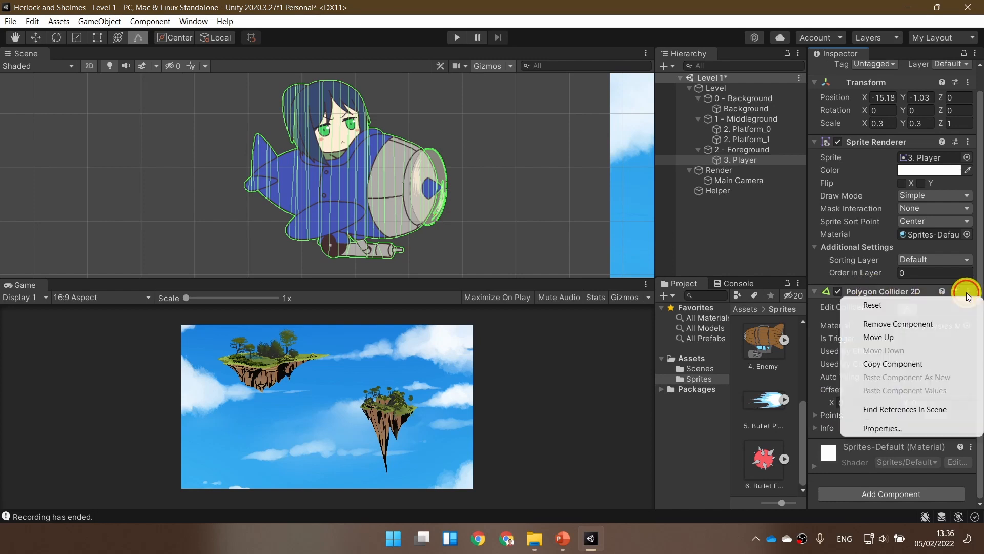
pyautogui.click(938, 322)
pyautogui.click(905, 364)
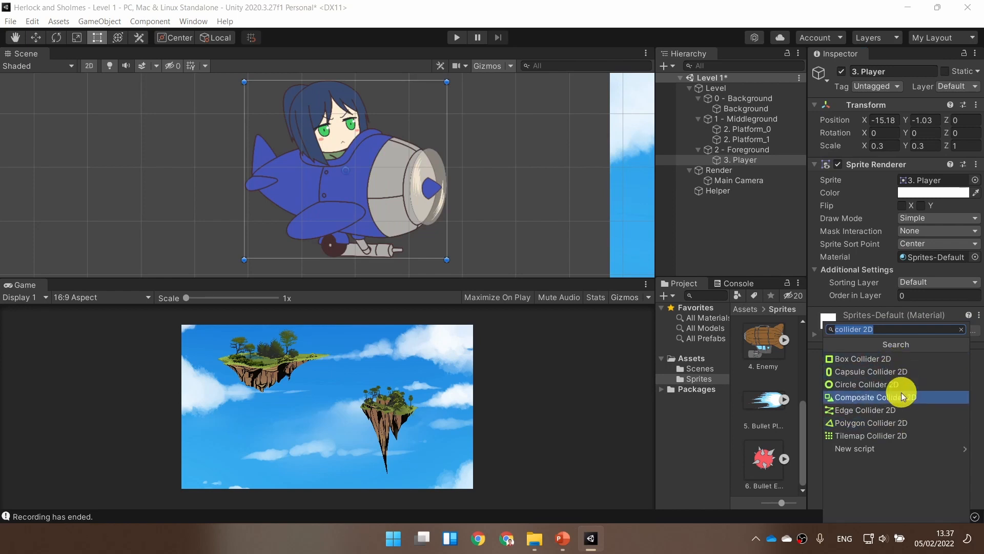
pyautogui.click(908, 358)
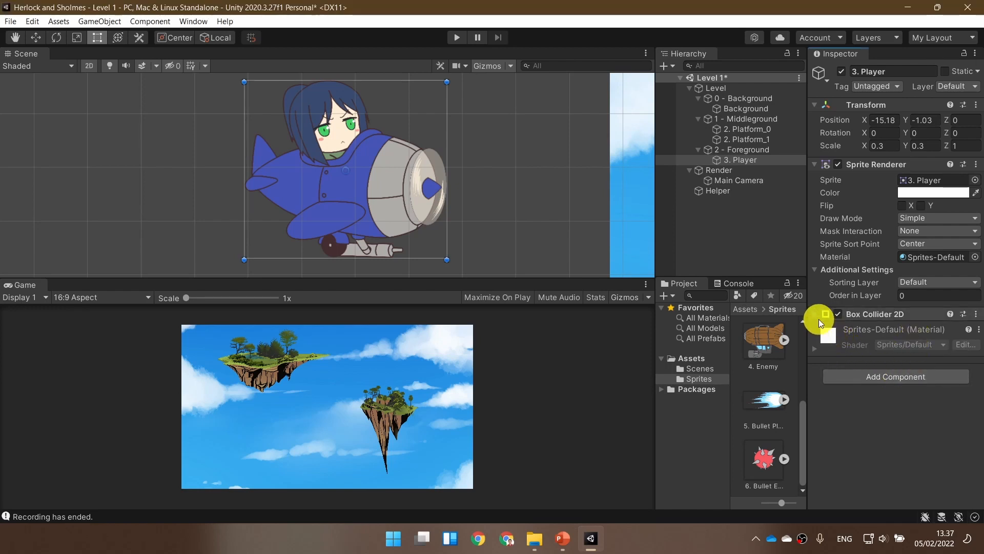
# - Reduce the box collider's height to the plane's body, about 6.14 high with a Y offset of about -0.94
pyautogui.click(910, 334)
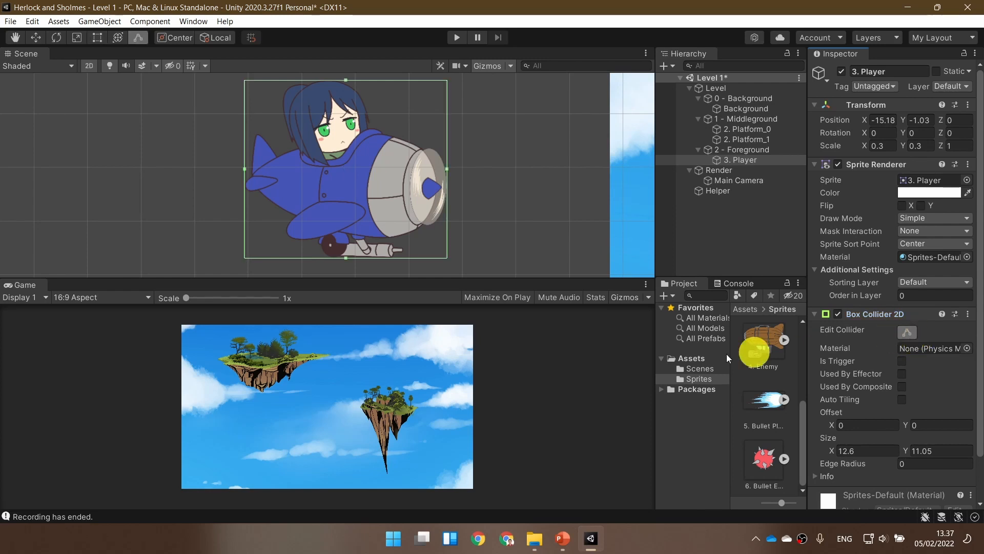
pyautogui.moveTo(347, 85); pyautogui.dragTo(355, 144)
pyautogui.click(437, 193)
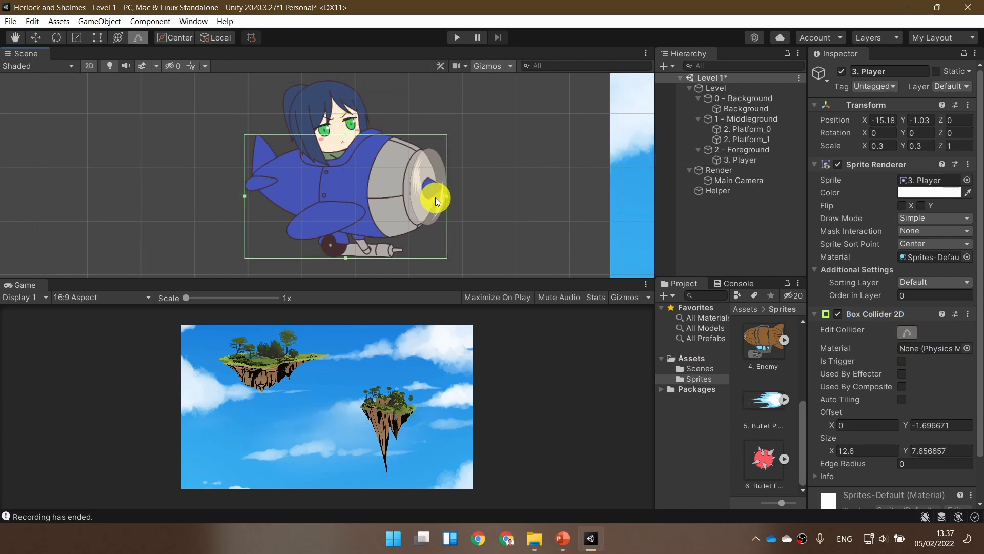
pyautogui.click(359, 172)
pyautogui.click(907, 333)
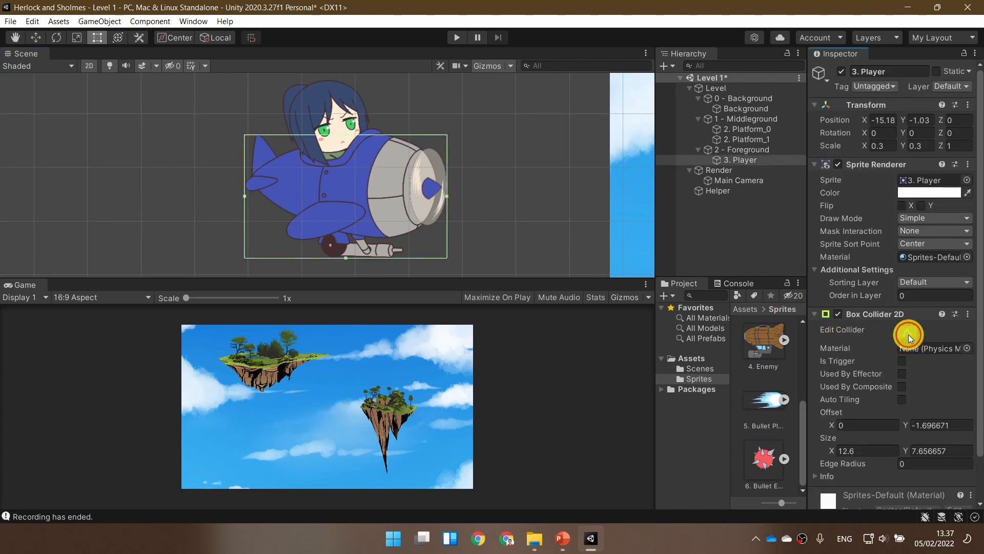
pyautogui.moveTo(345, 257); pyautogui.dragTo(344, 233)
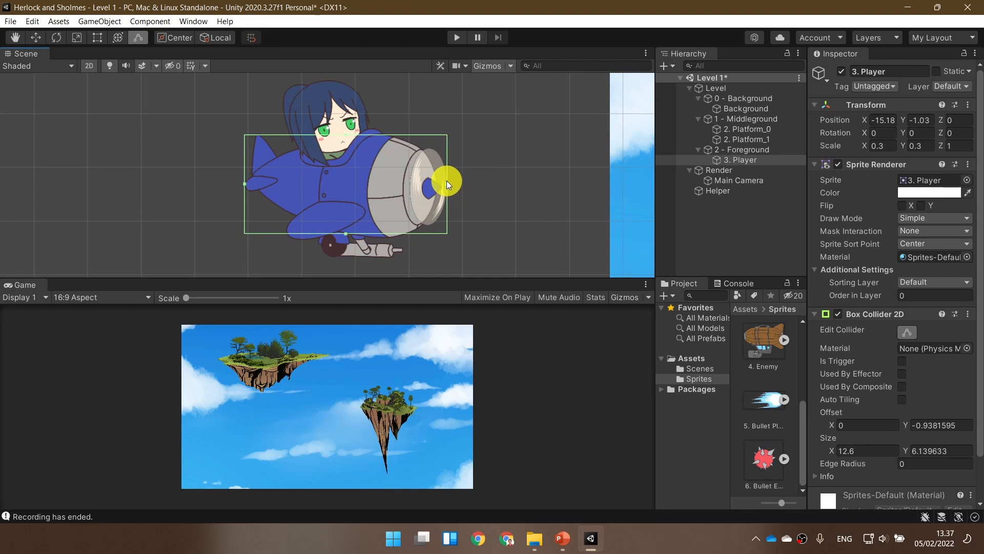
# - Narrow the box collider at the nose and tail to about 9.89 wide with an X offset of about 0.60
pyautogui.click(445, 180)
pyautogui.click(367, 179)
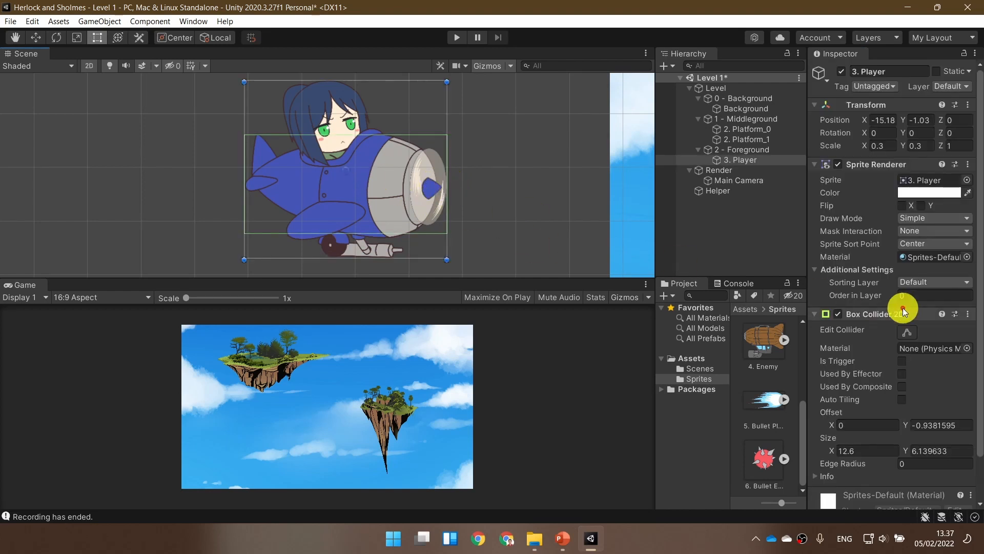
pyautogui.click(907, 333)
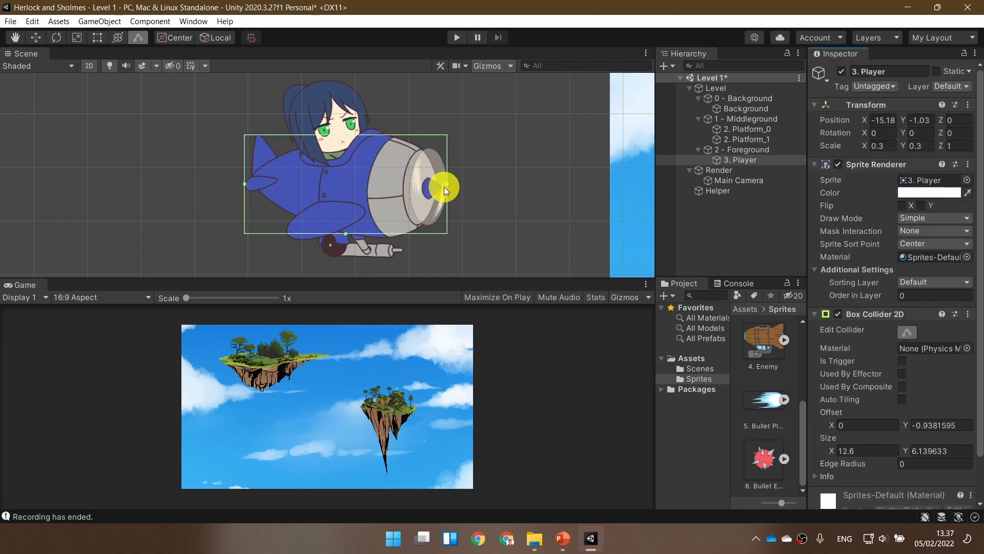
pyautogui.moveTo(447, 185); pyautogui.dragTo(435, 185)
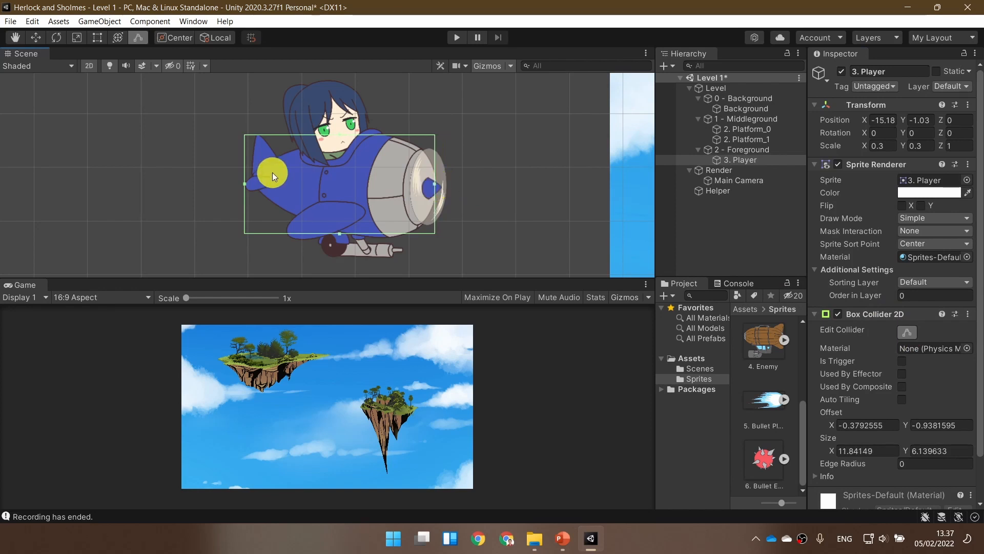
pyautogui.moveTo(247, 181); pyautogui.dragTo(276, 183)
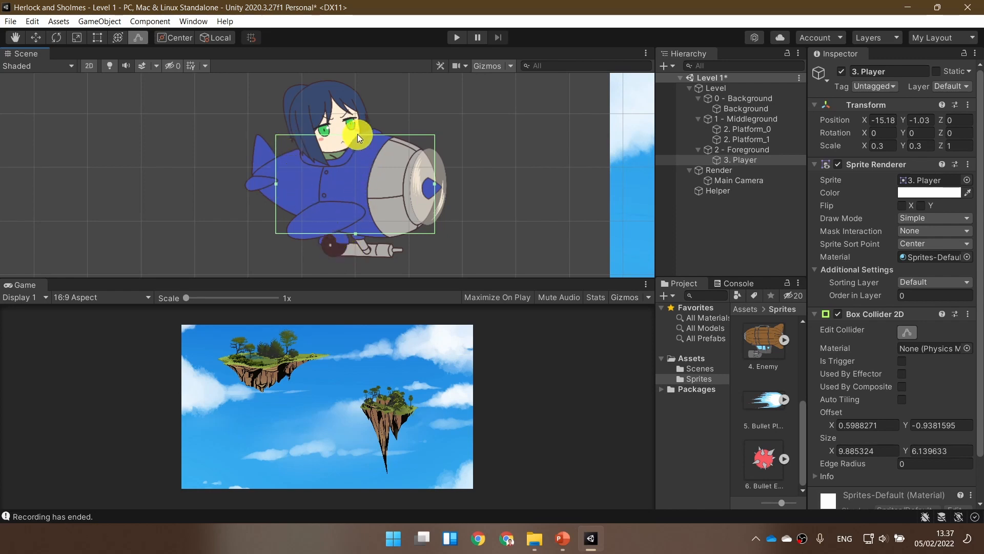
# - Refine the box collider's upper and tail edges to about 9.93 by 6.02 with an offset of about 0.58, -1.00
pyautogui.moveTo(358, 135); pyautogui.dragTo(359, 136)
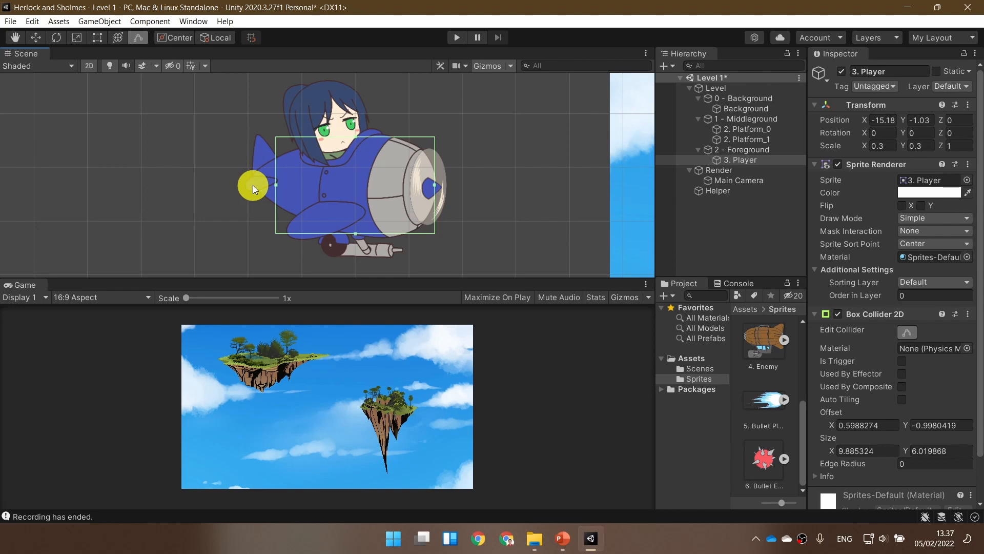
pyautogui.moveTo(277, 184); pyautogui.dragTo(250, 186)
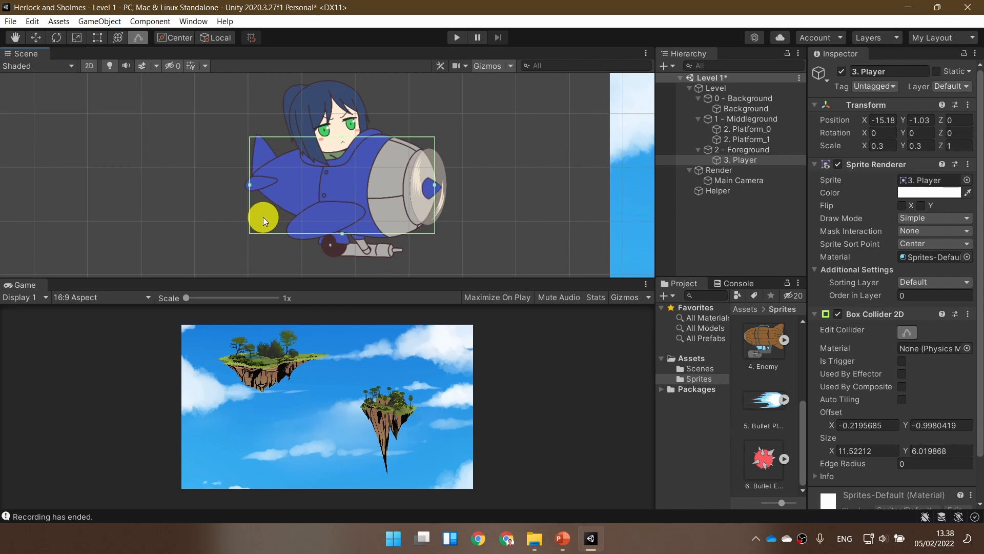
pyautogui.moveTo(250, 183); pyautogui.dragTo(275, 187)
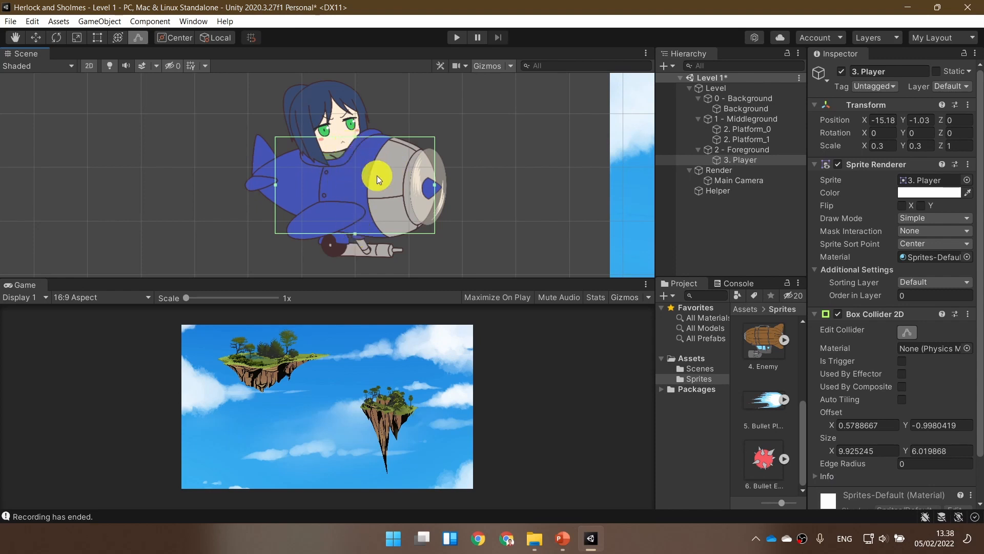
# - Switch to the PowerPoint slideshow and advance to the Rigidbody 2D slide
pyautogui.click(562, 539)
pyautogui.click(733, 301)
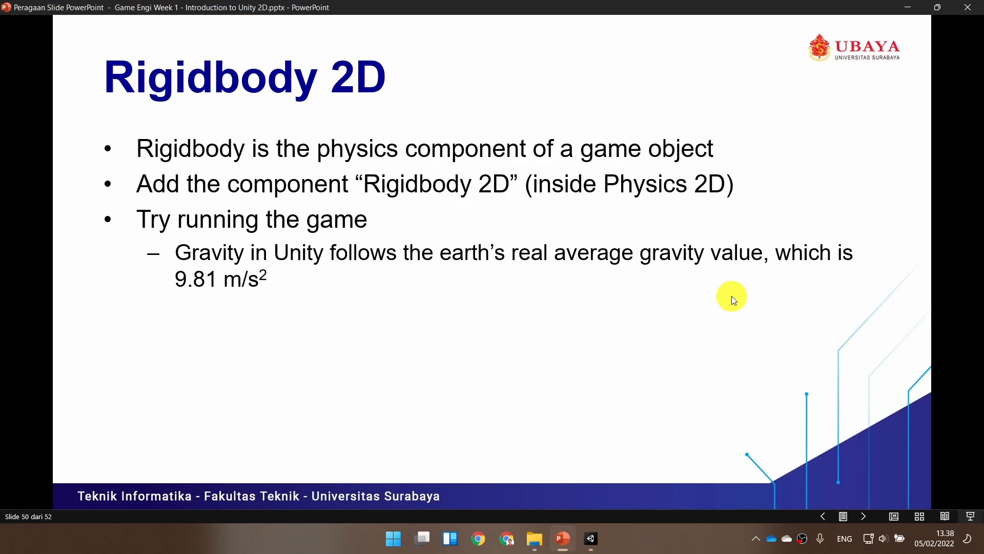